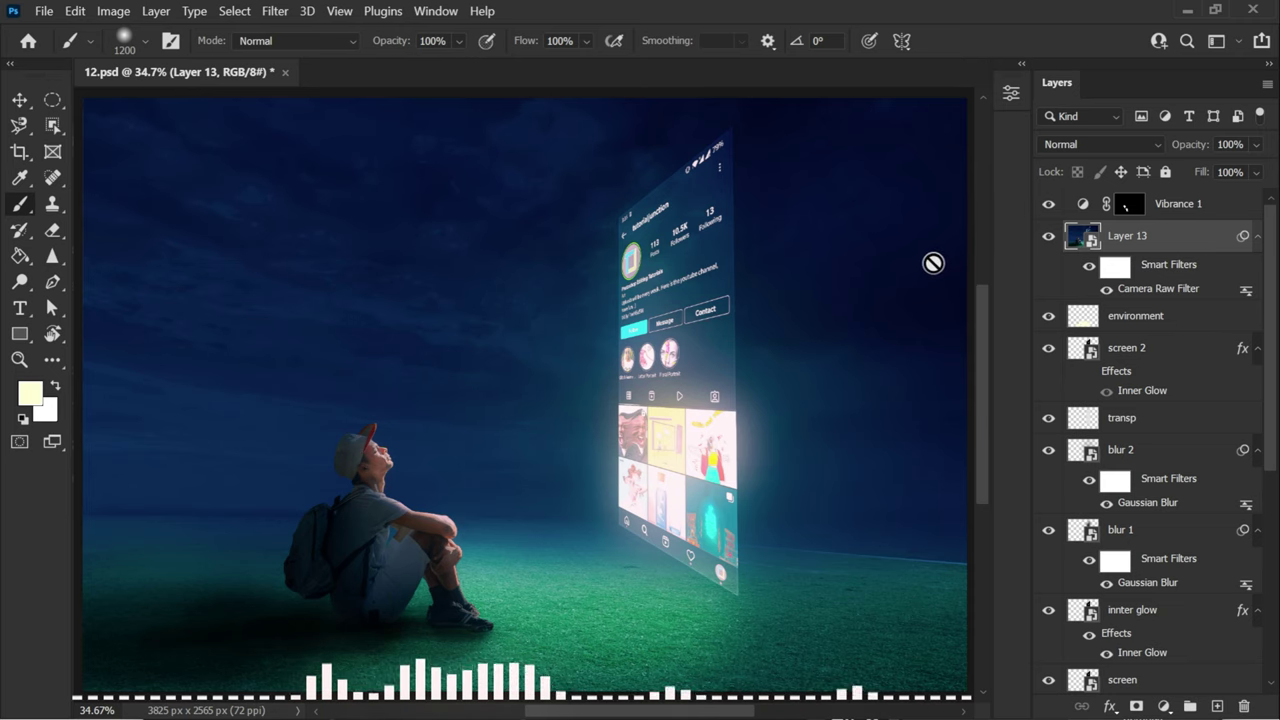
# - Create a 3825 × 2565 px, 72 ppi document and place the sky and grass photos embedded
pyautogui.click(43, 12)
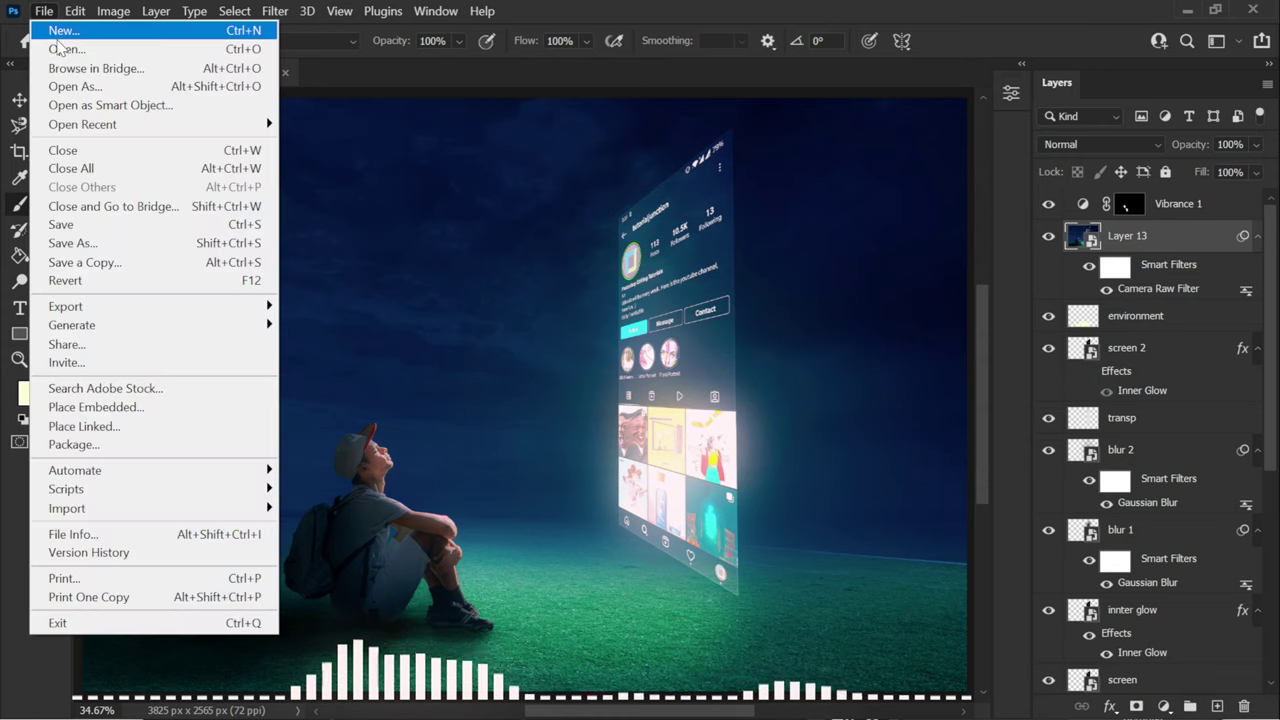
pyautogui.click(60, 32)
pyautogui.moveTo(446, 6); pyautogui.dragTo(489, 6)
pyautogui.doubleClick(1049, 198)
pyautogui.press('Tab')
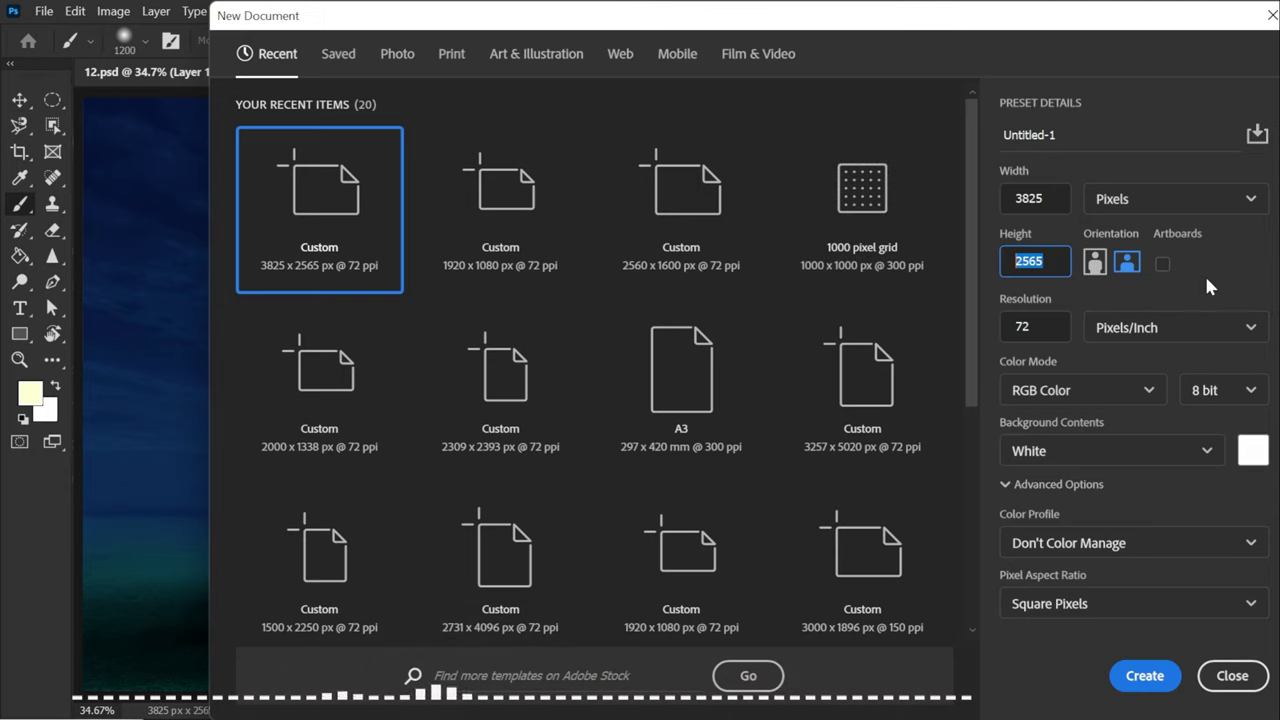
pyautogui.click(1146, 676)
pyautogui.click(44, 11)
pyautogui.click(80, 407)
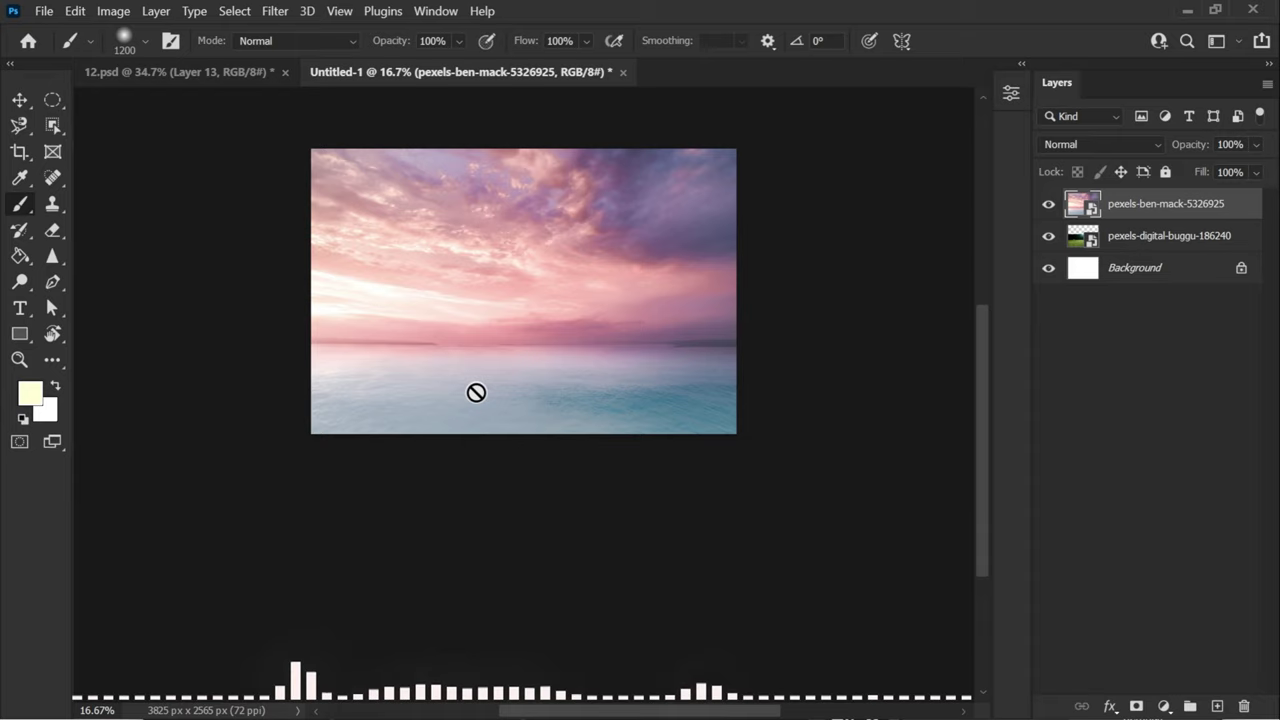
# - Add a mask to the sky layer and paint black across its bottom to reveal the grass
pyautogui.click(1136, 706)
pyautogui.press('x')
pyautogui.moveTo(334, 429); pyautogui.dragTo(786, 397)
pyautogui.press('x')
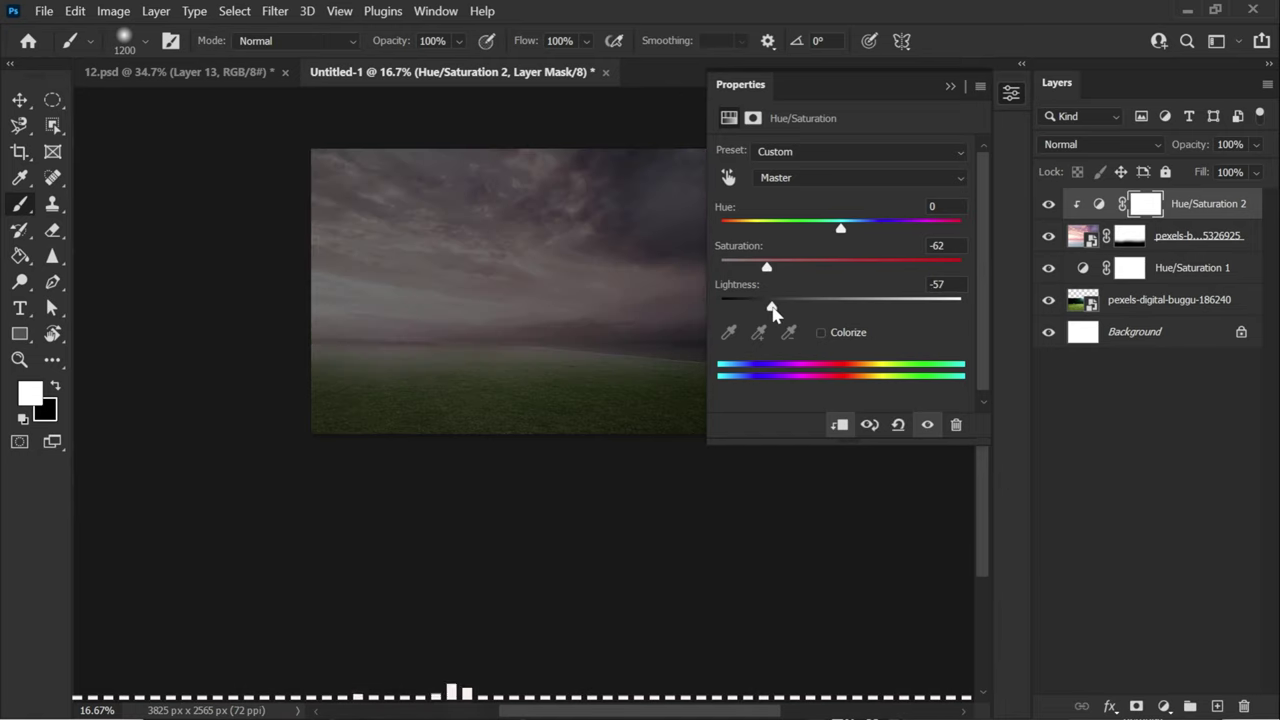
# - Add a Curves adjustment clipped to the layer below with an S-curve for contrast
pyautogui.click(1163, 706)
pyautogui.click(1080, 440)
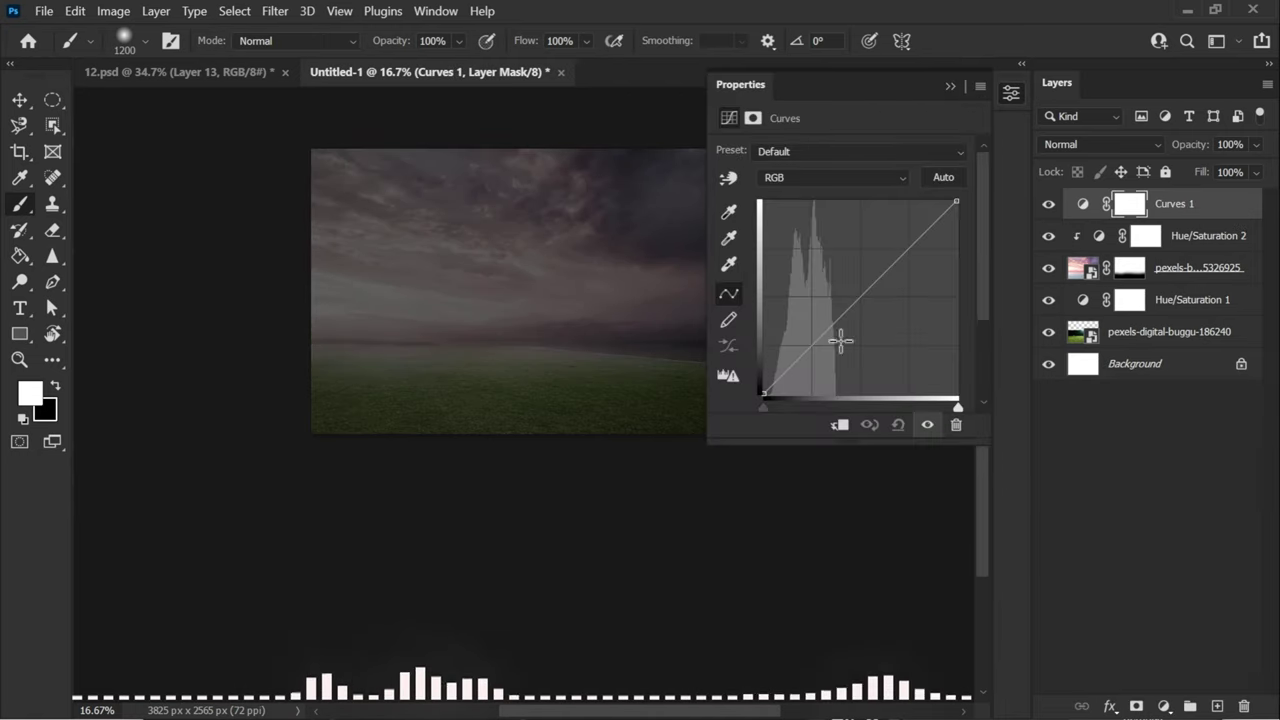
pyautogui.click(838, 424)
pyautogui.click(905, 238)
pyautogui.click(823, 355)
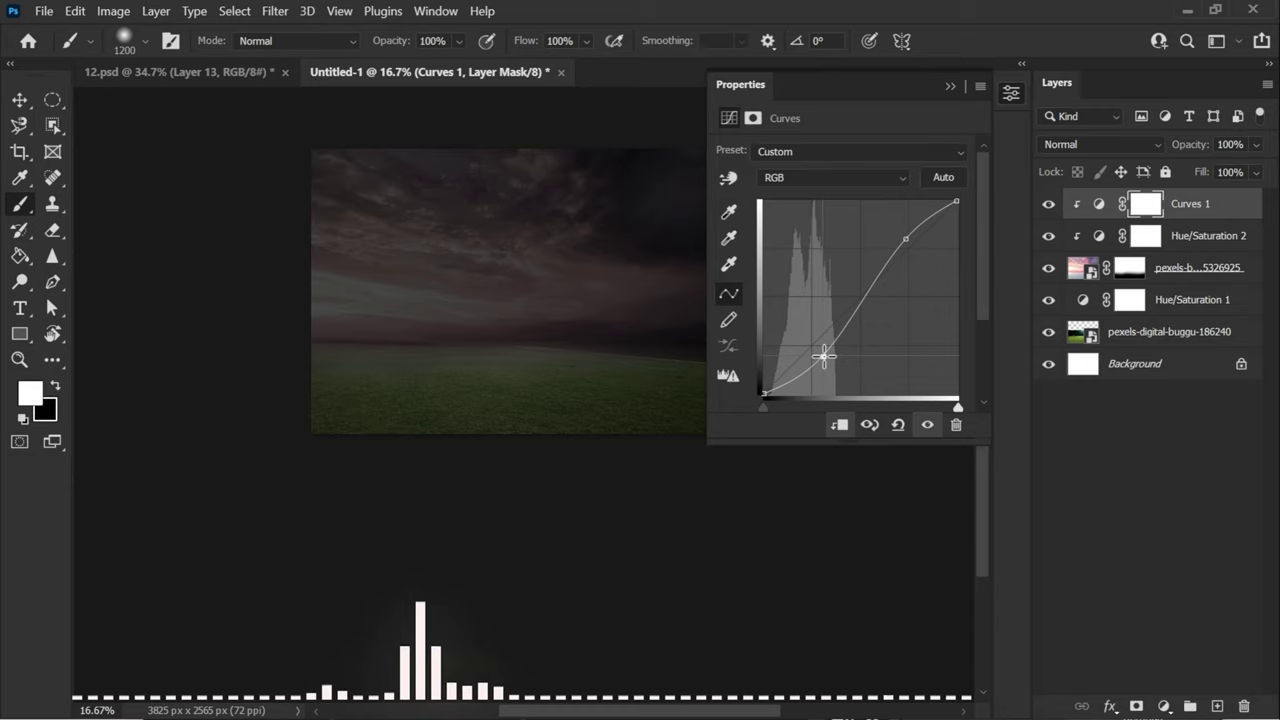
pyautogui.moveTo(903, 240); pyautogui.dragTo(899, 234)
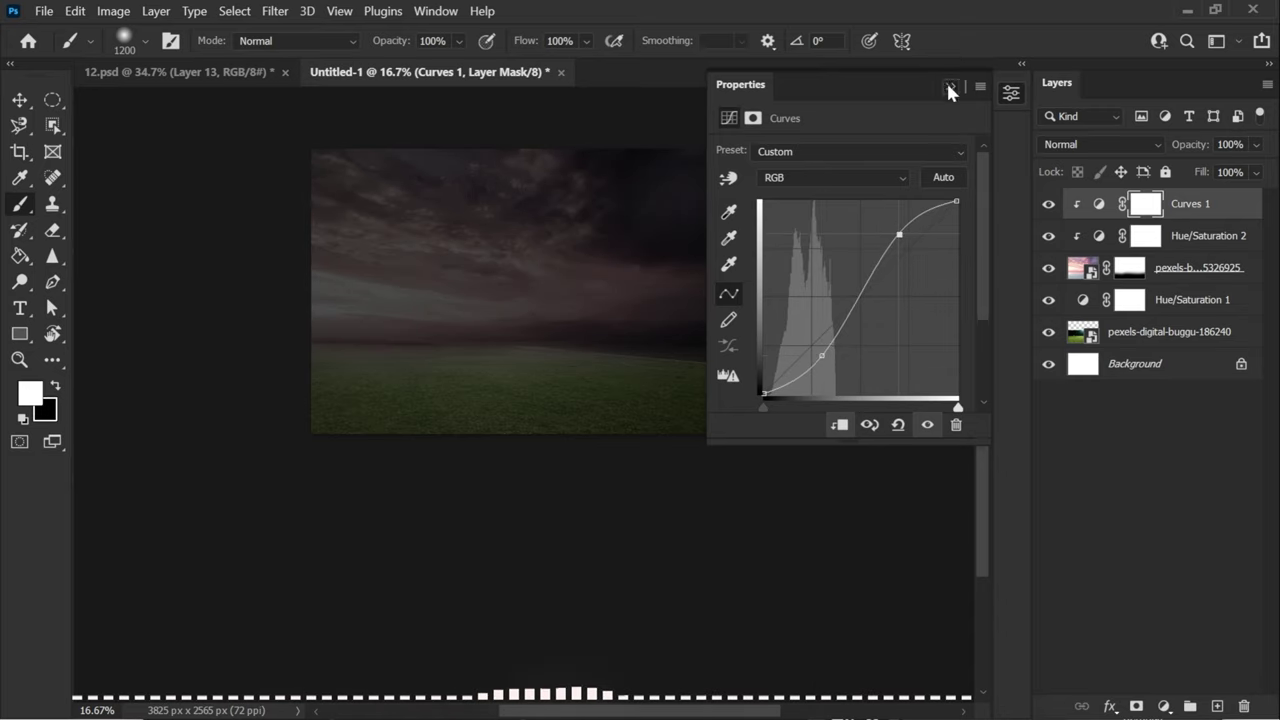
pyautogui.click(948, 89)
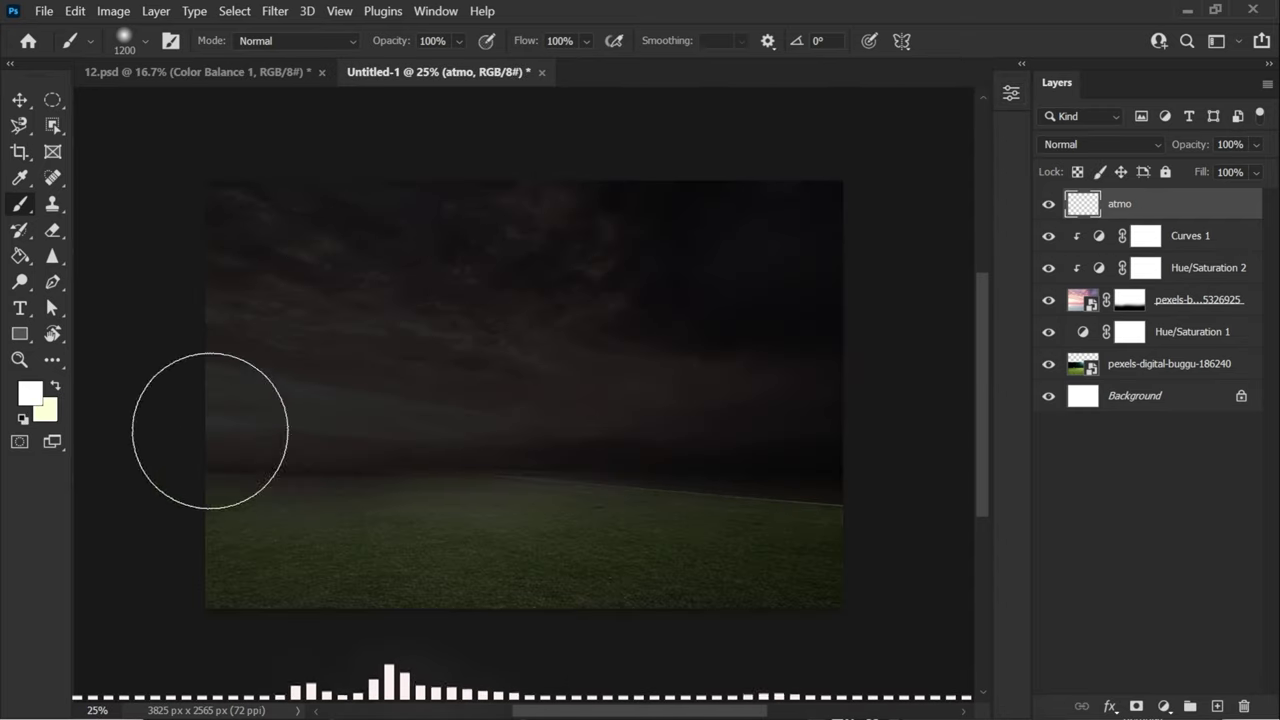
# - Paint a white fog band along the horizon on the atmo layer with a 900 px brush
pyautogui.moveTo(210, 430)
pyautogui.mouseDown()
pyautogui.moveTo(343, 466)
pyautogui.moveTo(700, 466)
pyautogui.mouseUp()
pyautogui.hotkey('ctrl', 'z')
pyautogui.press('[')
pyautogui.press('[')
pyautogui.press('[')
pyautogui.moveTo(240, 463); pyautogui.dragTo(860, 472)
pyautogui.click(275, 11)
# - Blur the fog with Gaussian Blur 156.1 px and set atmo opacity to 15%
pyautogui.click(580, 316)
pyautogui.moveTo(610, 425); pyautogui.dragTo(632, 425)
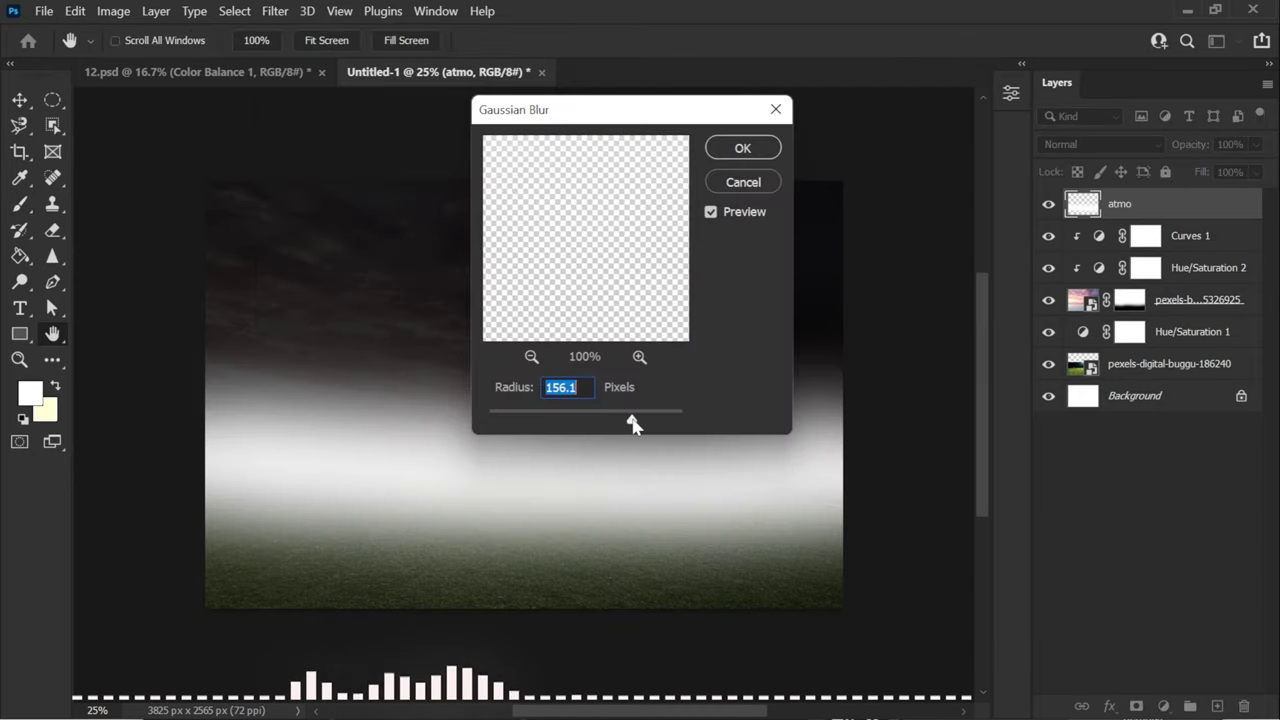
pyautogui.click(742, 147)
pyautogui.click(1256, 144)
pyautogui.click(1190, 171)
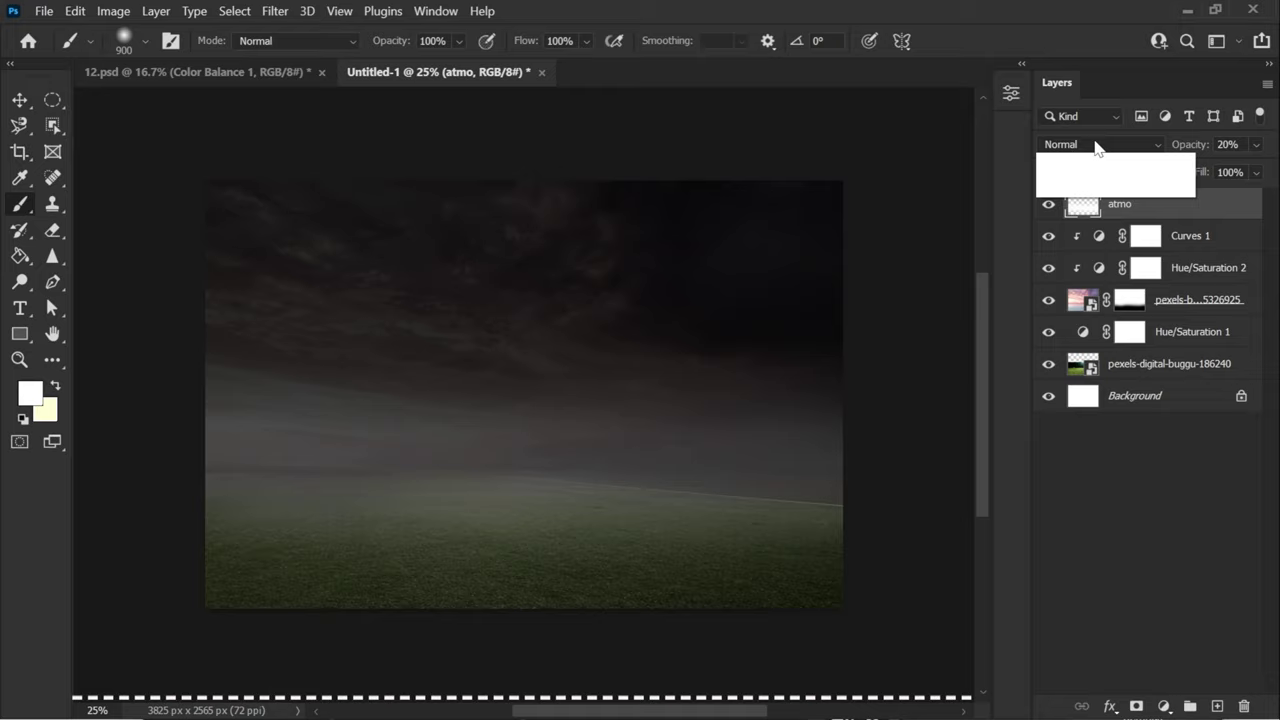
pyautogui.moveTo(1098, 170); pyautogui.dragTo(1076, 172)
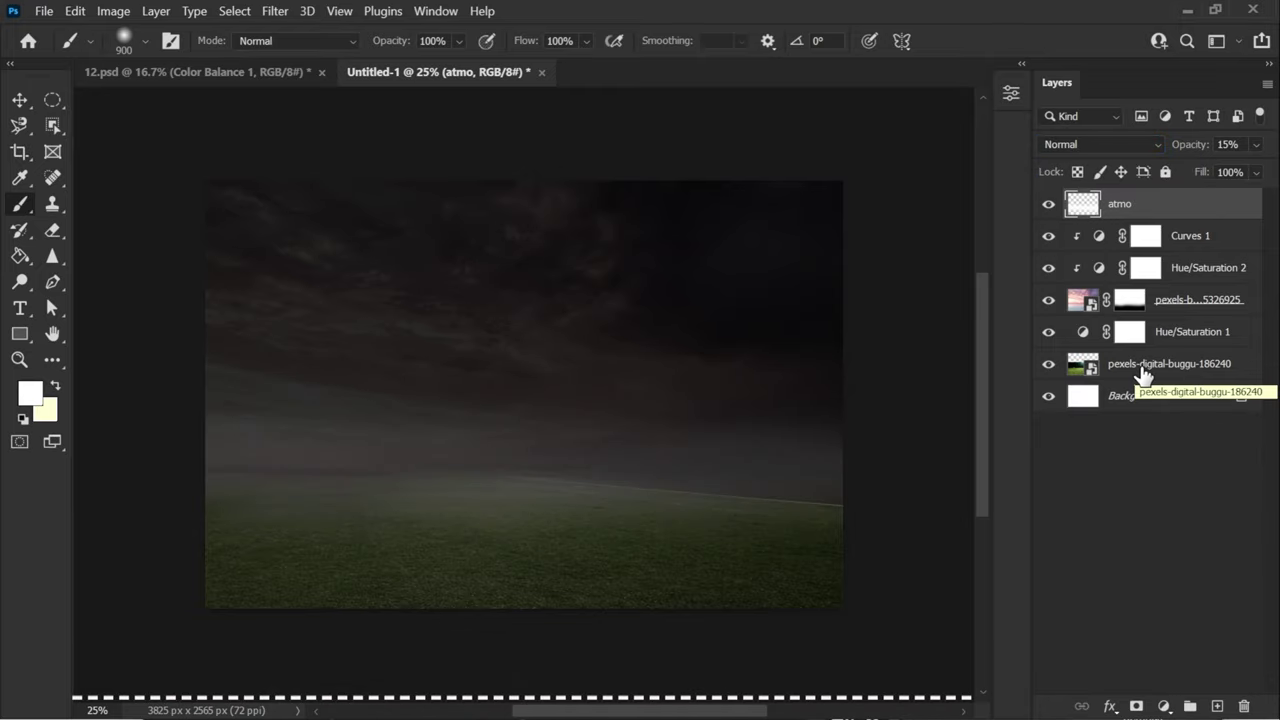
# - Add a Color Balance adjustment with Cyan -27 and Blue +30 for a cool tint
pyautogui.click(1164, 706)
pyautogui.click(1177, 531)
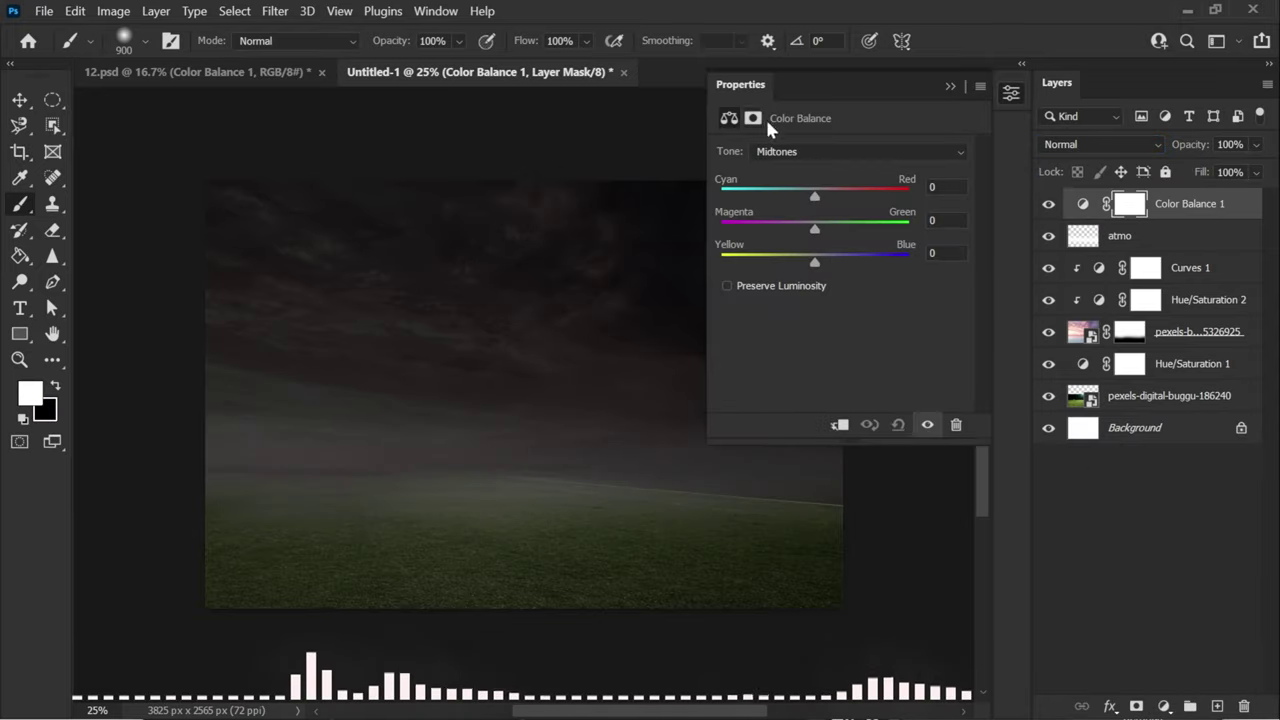
pyautogui.moveTo(815, 193); pyautogui.dragTo(800, 200)
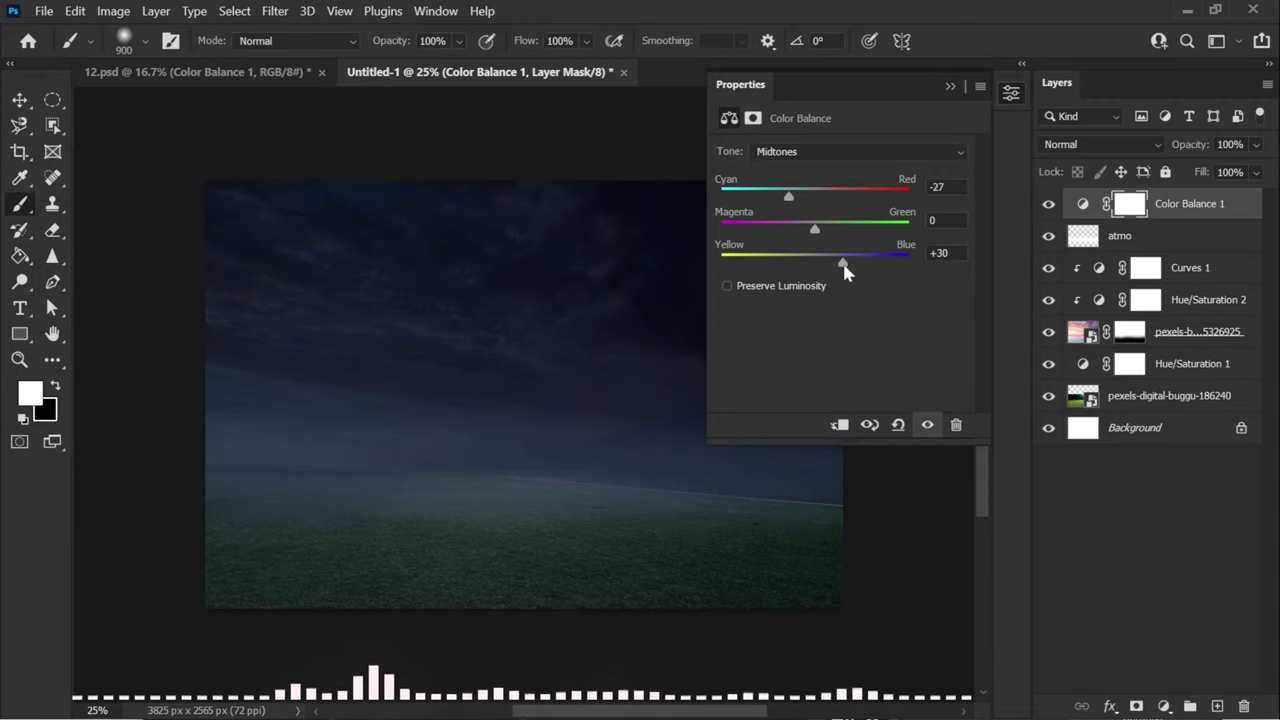
pyautogui.click(950, 86)
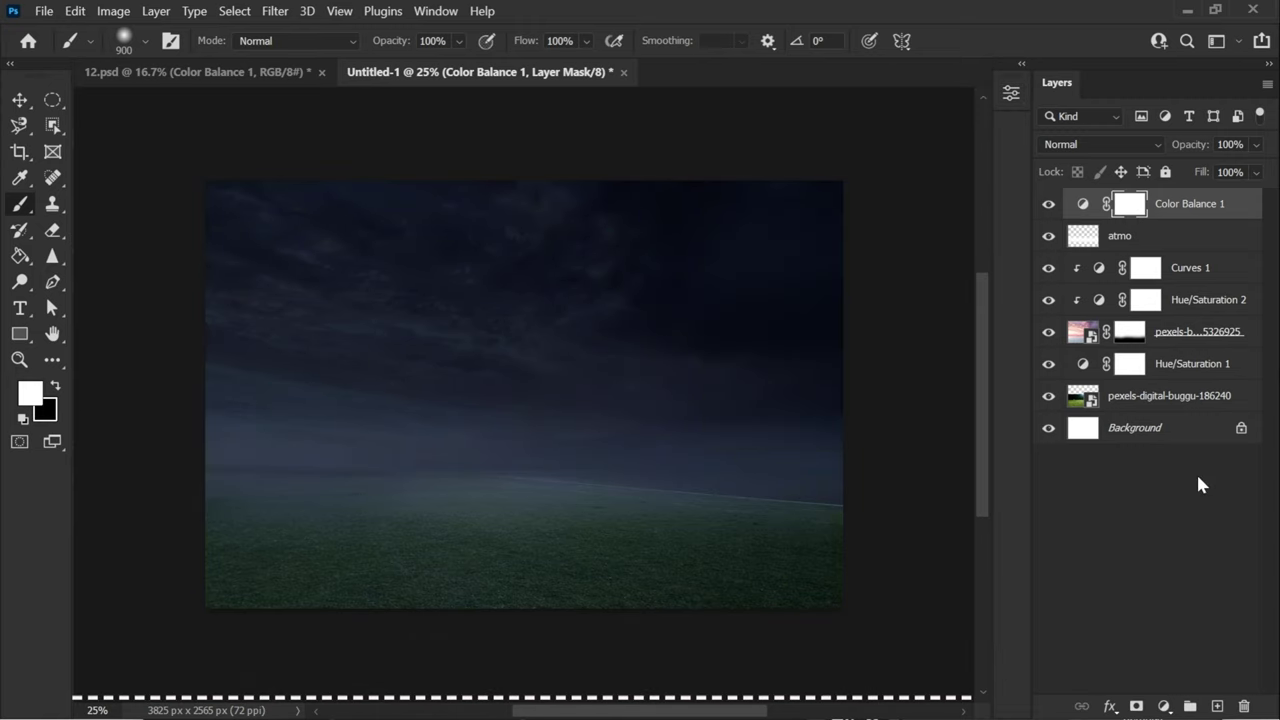
# - Place the sitting-boy platform photo as an embedded layer and commit its position
pyautogui.click(44, 11)
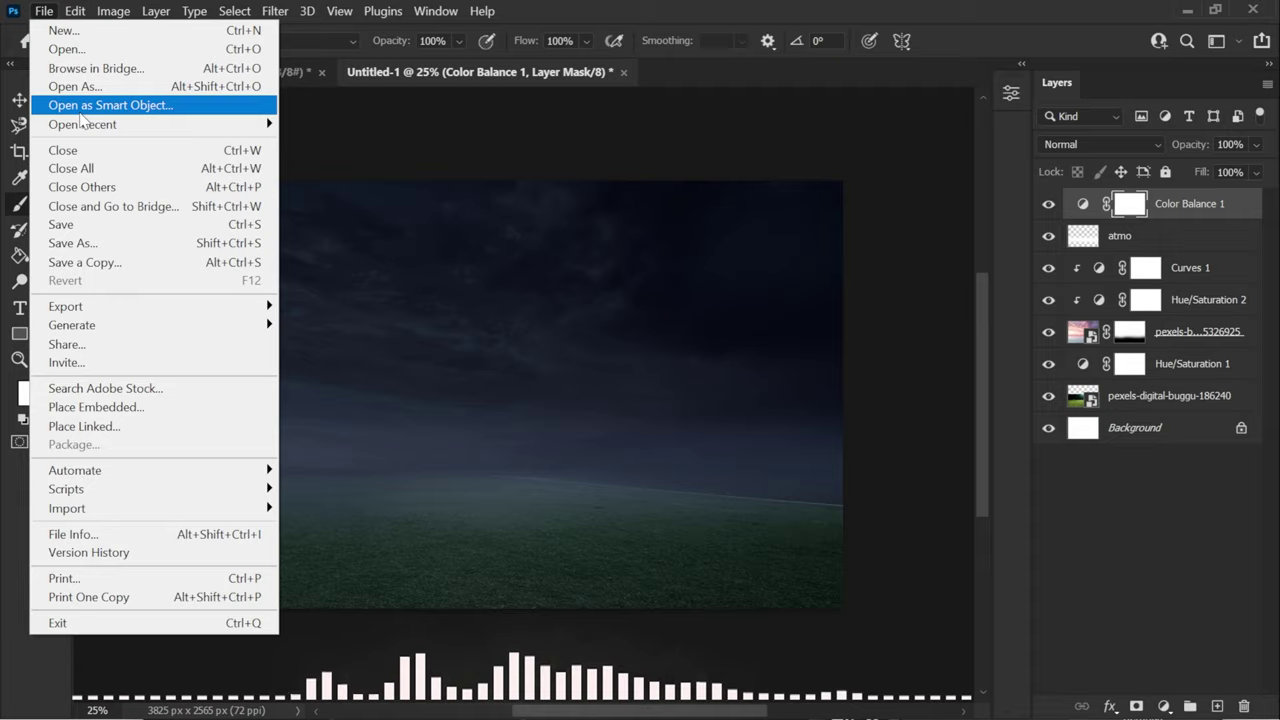
pyautogui.click(90, 403)
pyautogui.click(374, 45)
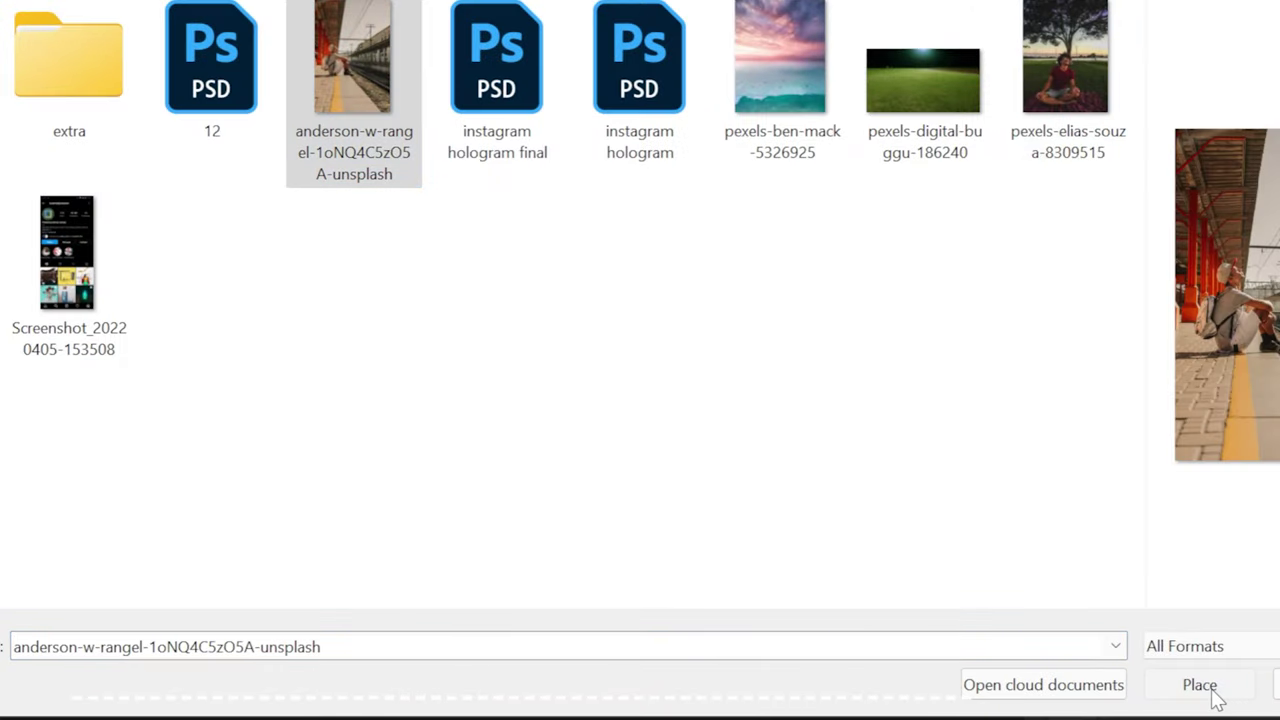
pyautogui.click(1208, 688)
pyautogui.click(990, 40)
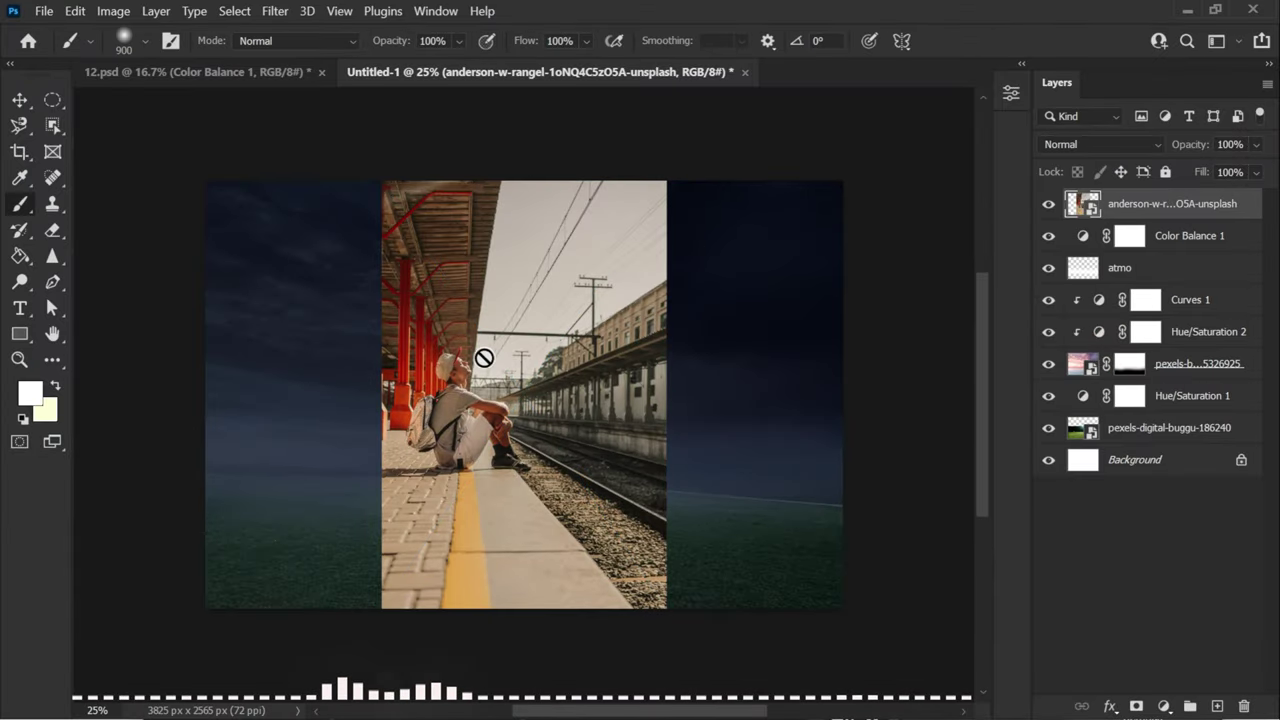
pyautogui.click(52, 126)
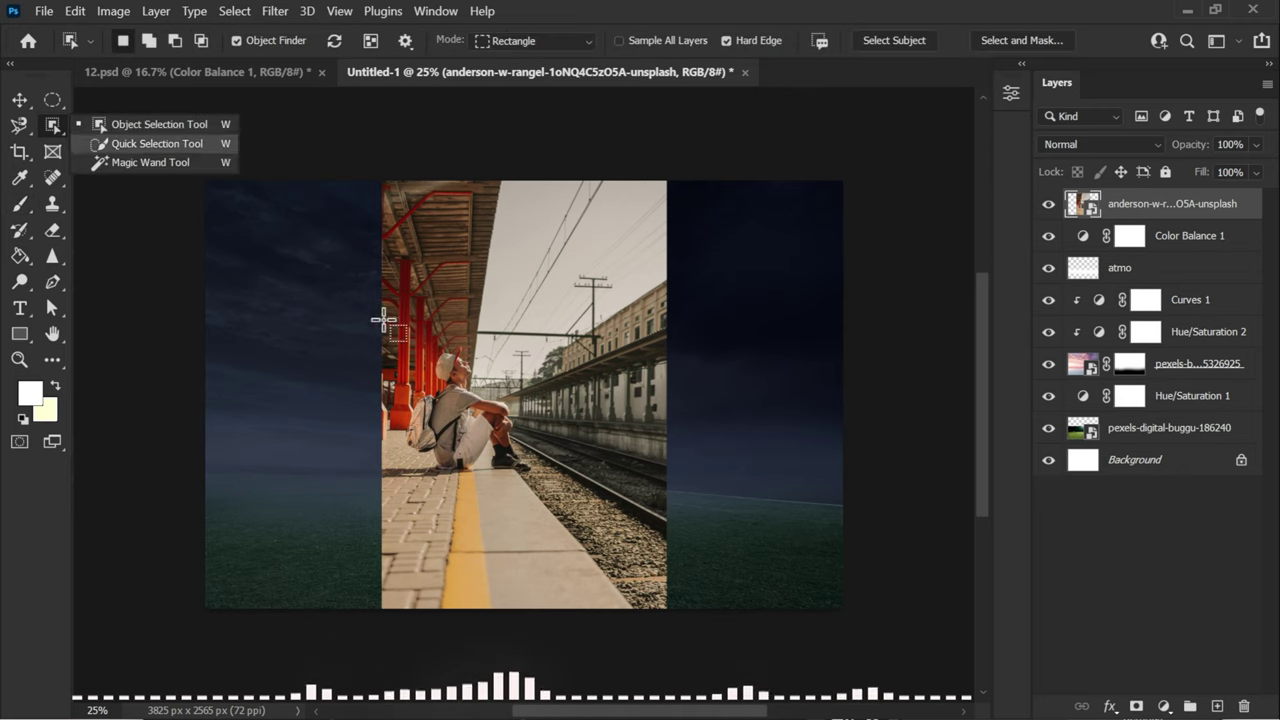
# - Select the boy with Object Selection, then fix neck and shoulder edges with the Magnetic Lasso
pyautogui.moveTo(405, 333); pyautogui.dragTo(548, 492)
pyautogui.hotkey('ctrl', '+')
pyautogui.hotkey('ctrl', '+')
pyautogui.hotkey('ctrl', '+')
pyautogui.hotkey('ctrl', '+')
pyautogui.hotkey('ctrl', '+')
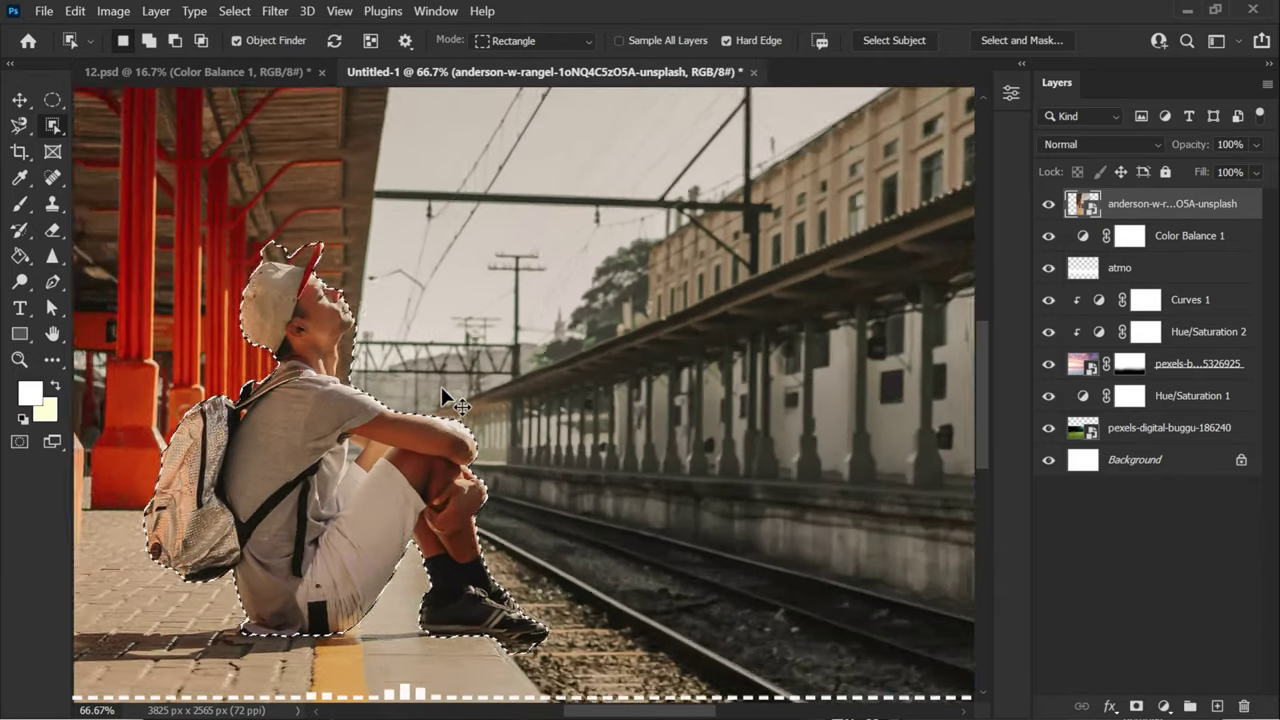
pyautogui.hotkey('ctrl', '-')
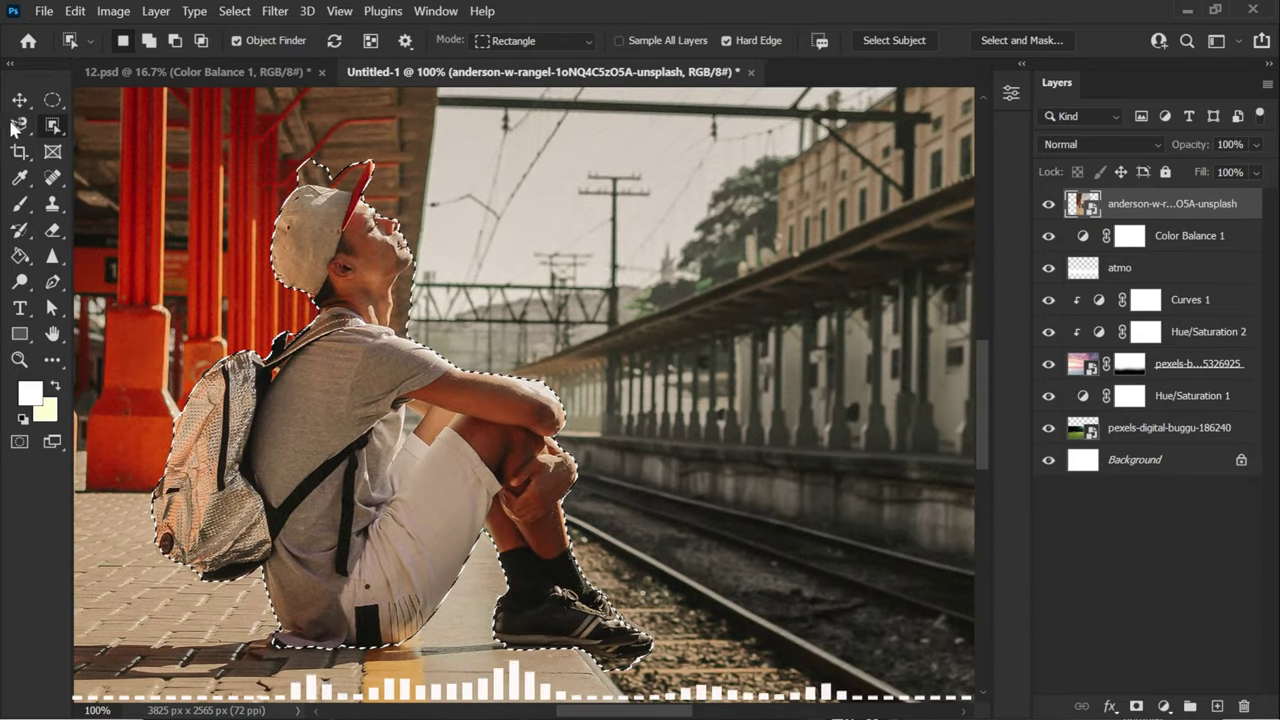
pyautogui.click(22, 128)
pyautogui.click(176, 42)
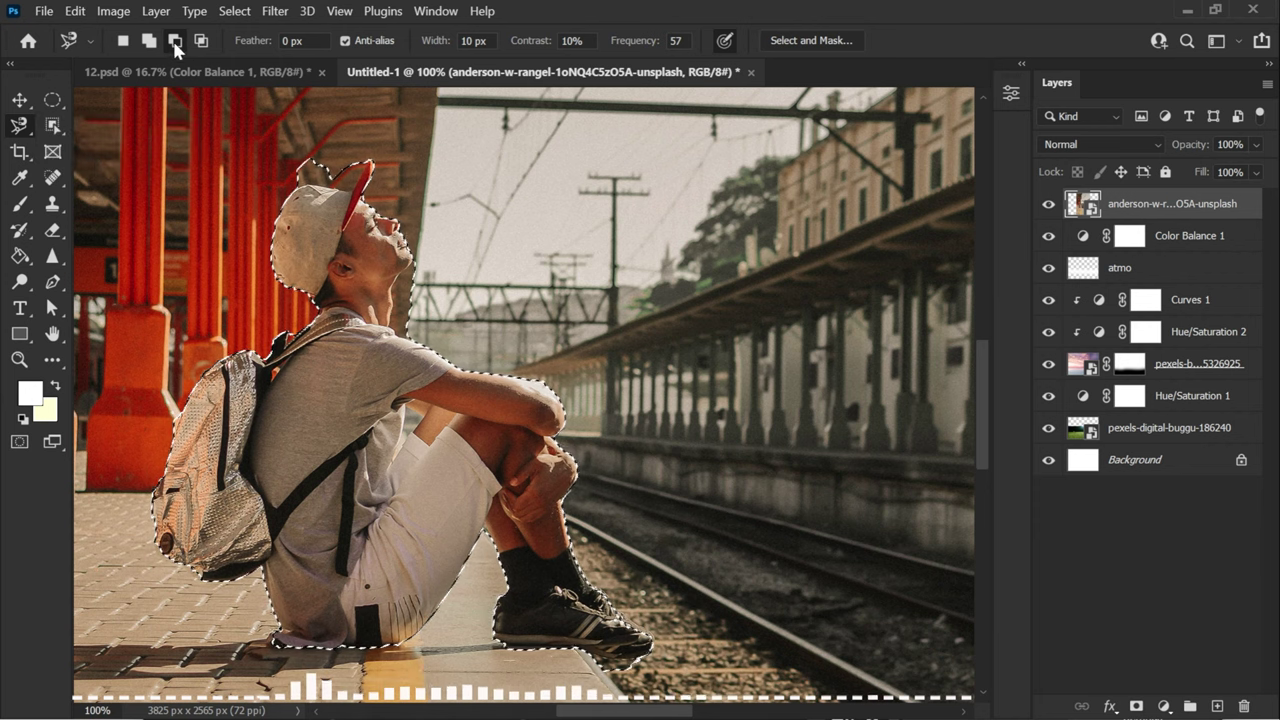
pyautogui.click(418, 266)
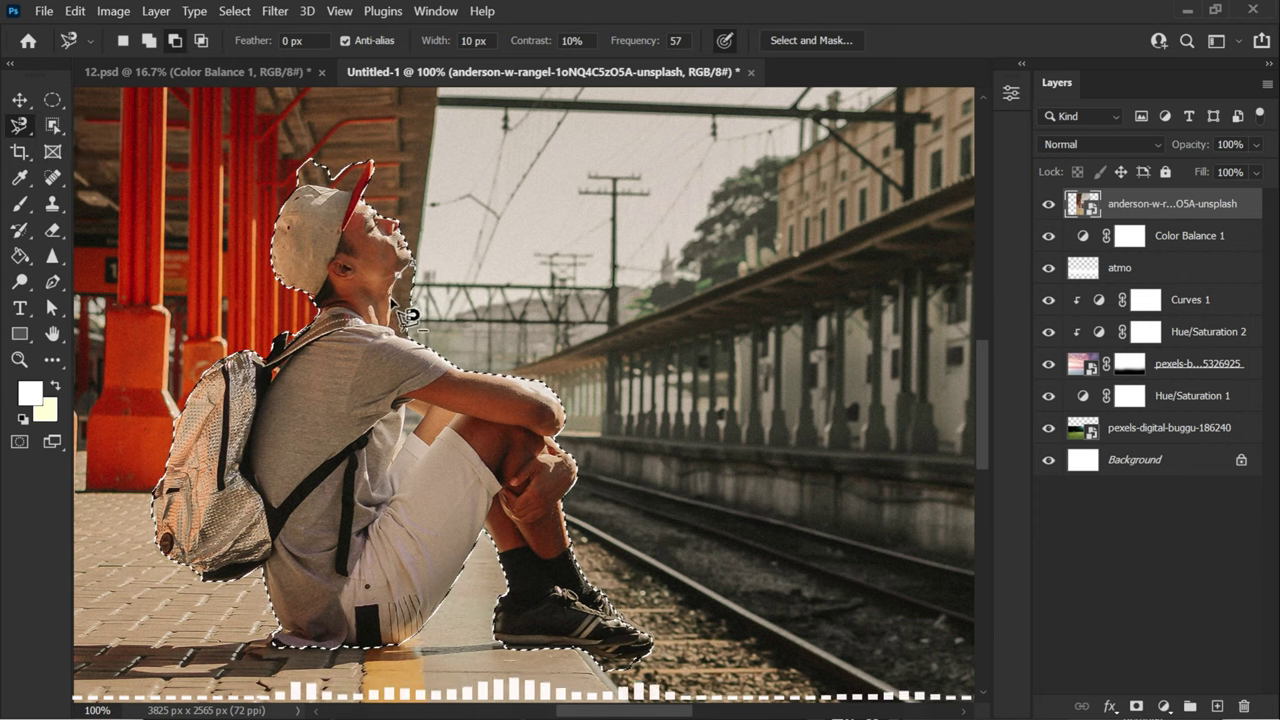
pyautogui.click(440, 278)
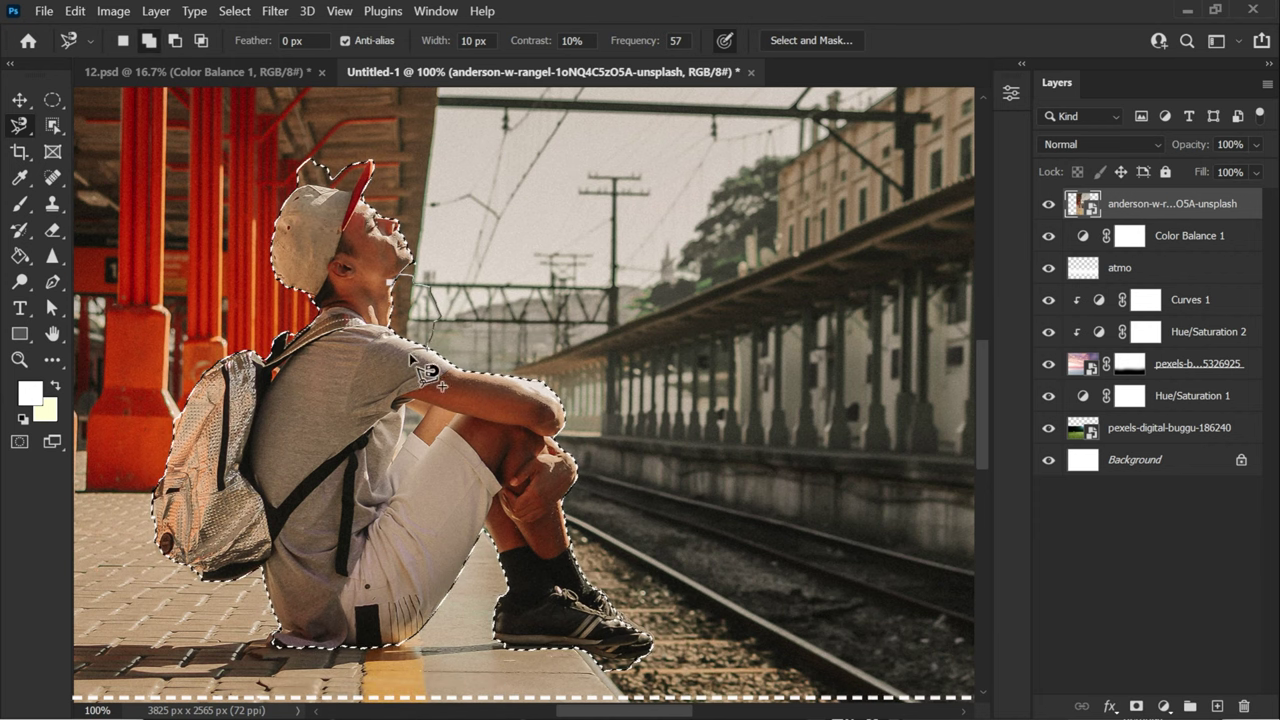
pyautogui.keyDown('shift'); pyautogui.click(432, 342); pyautogui.keyUp('shift')
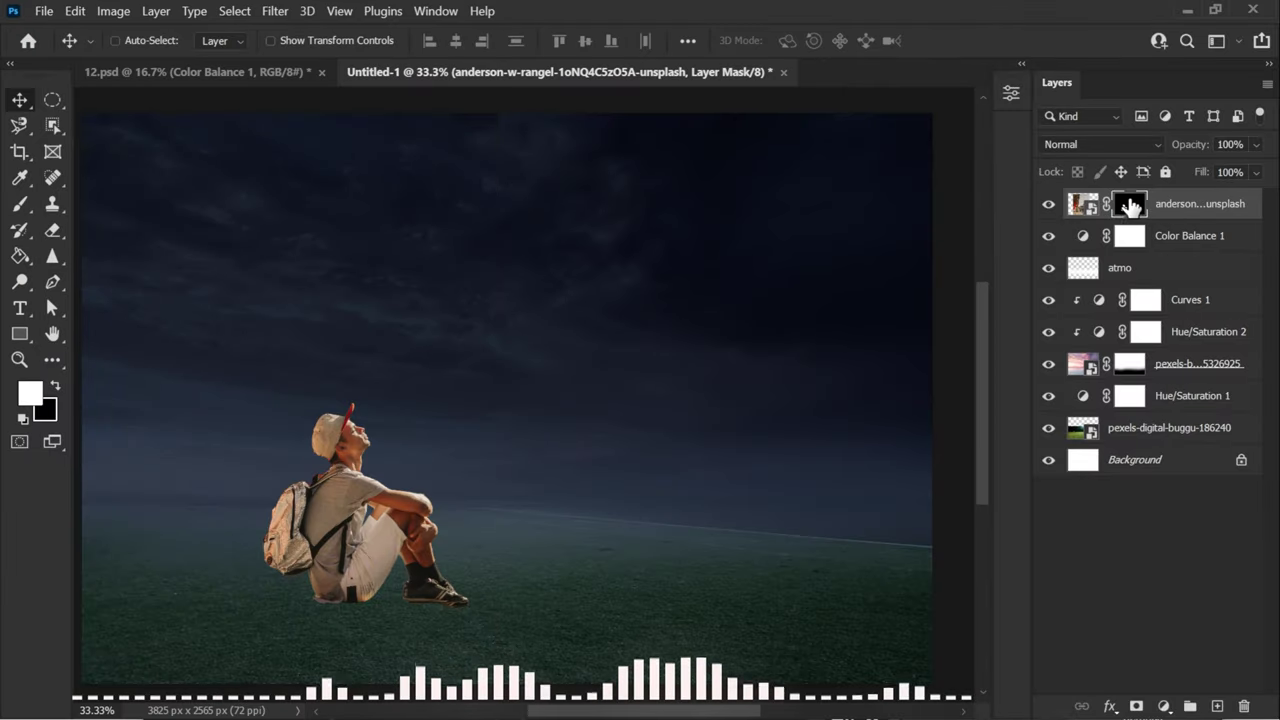
# - Rasterize the boy's layer
pyautogui.rightClick(1127, 206)
pyautogui.click(1200, 197)
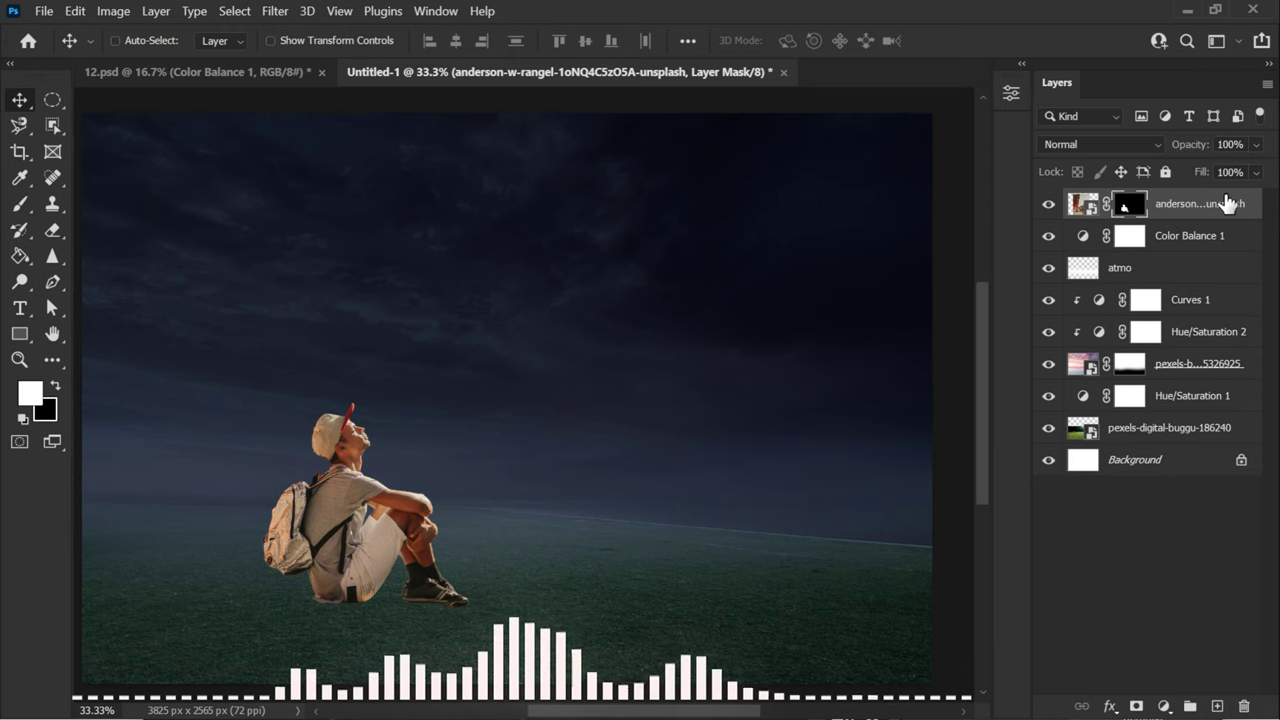
pyautogui.rightClick(1228, 206)
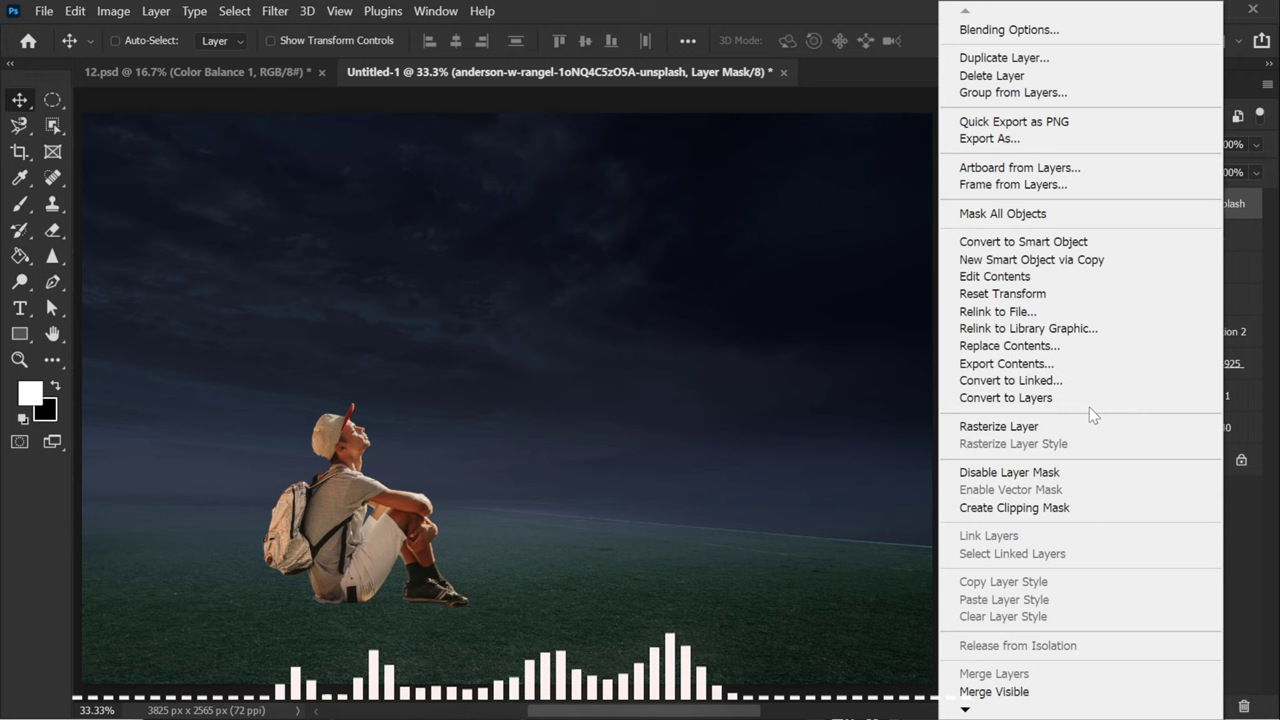
pyautogui.click(999, 426)
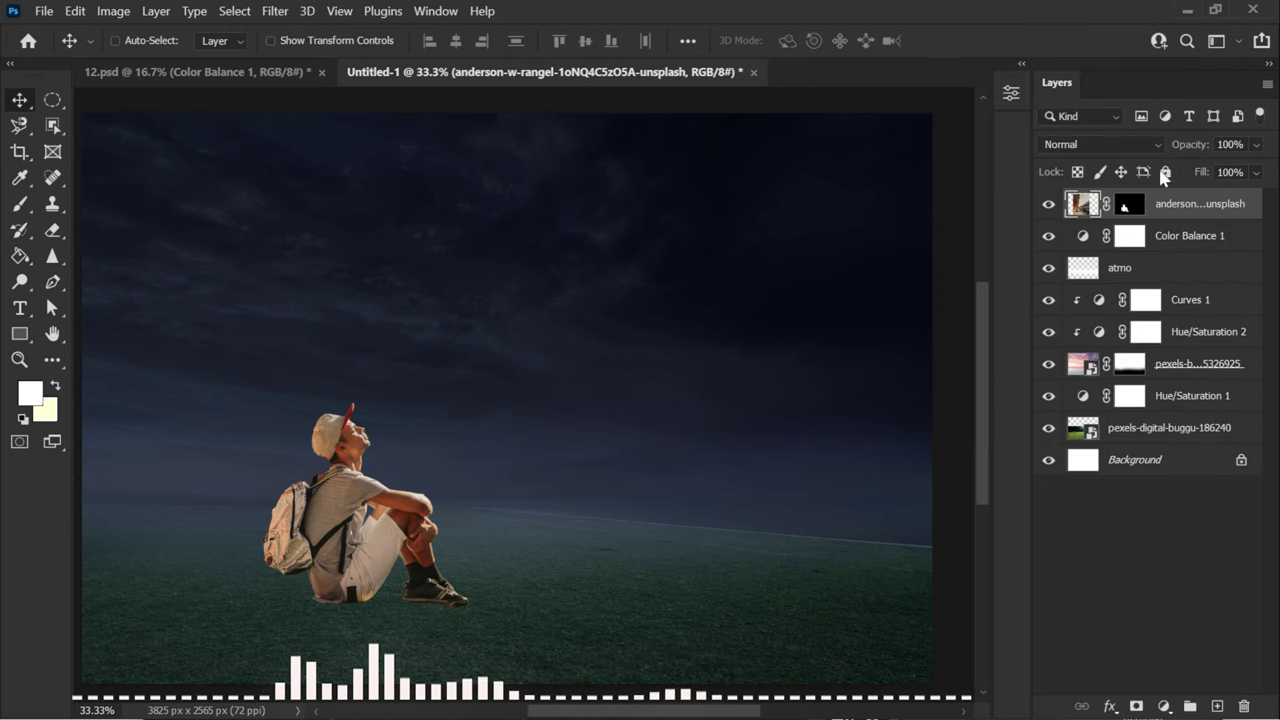
# - Apply the boy's existing mask into the layer, then add a fresh white layer mask
pyautogui.click(1130, 204)
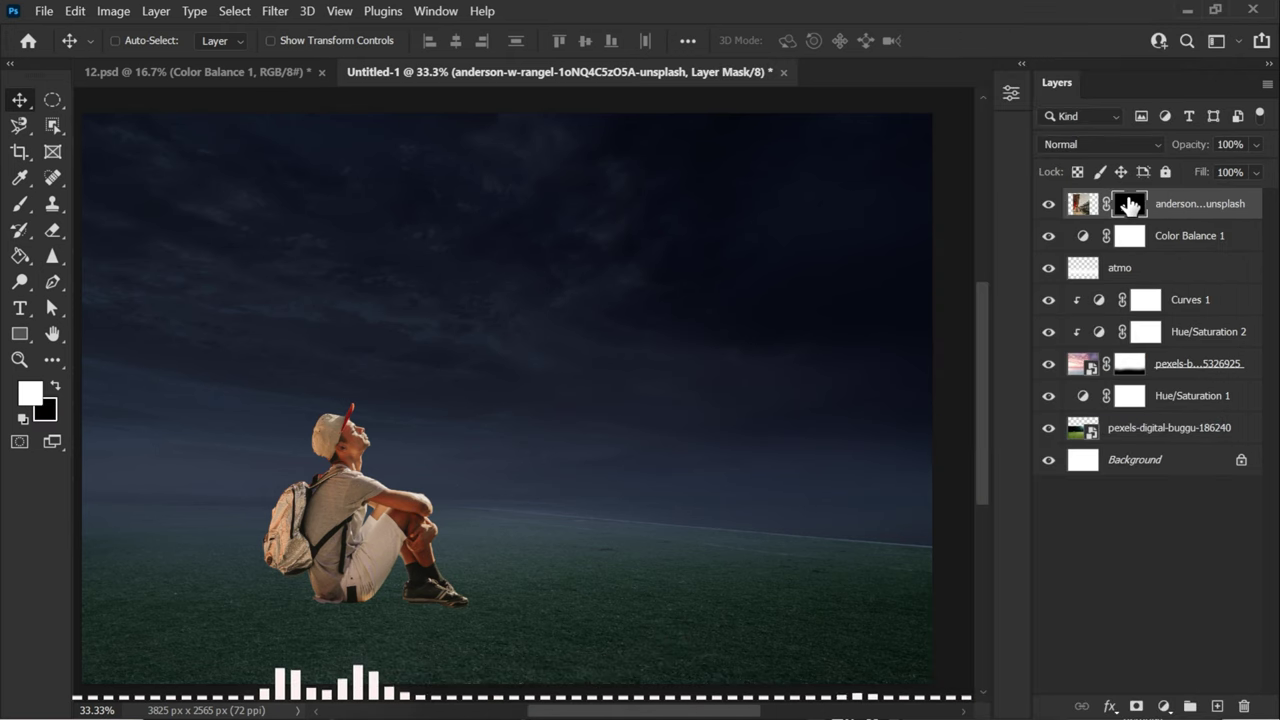
pyautogui.rightClick(1130, 204)
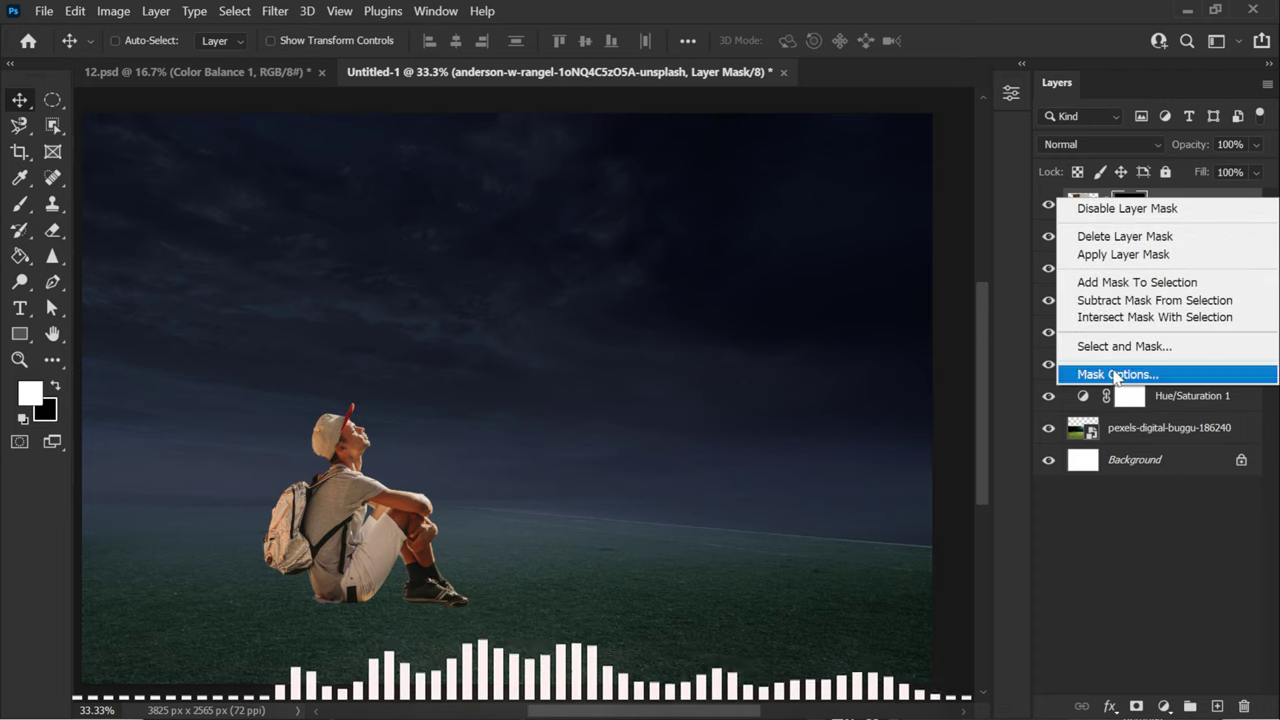
pyautogui.click(1107, 255)
pyautogui.click(1048, 204)
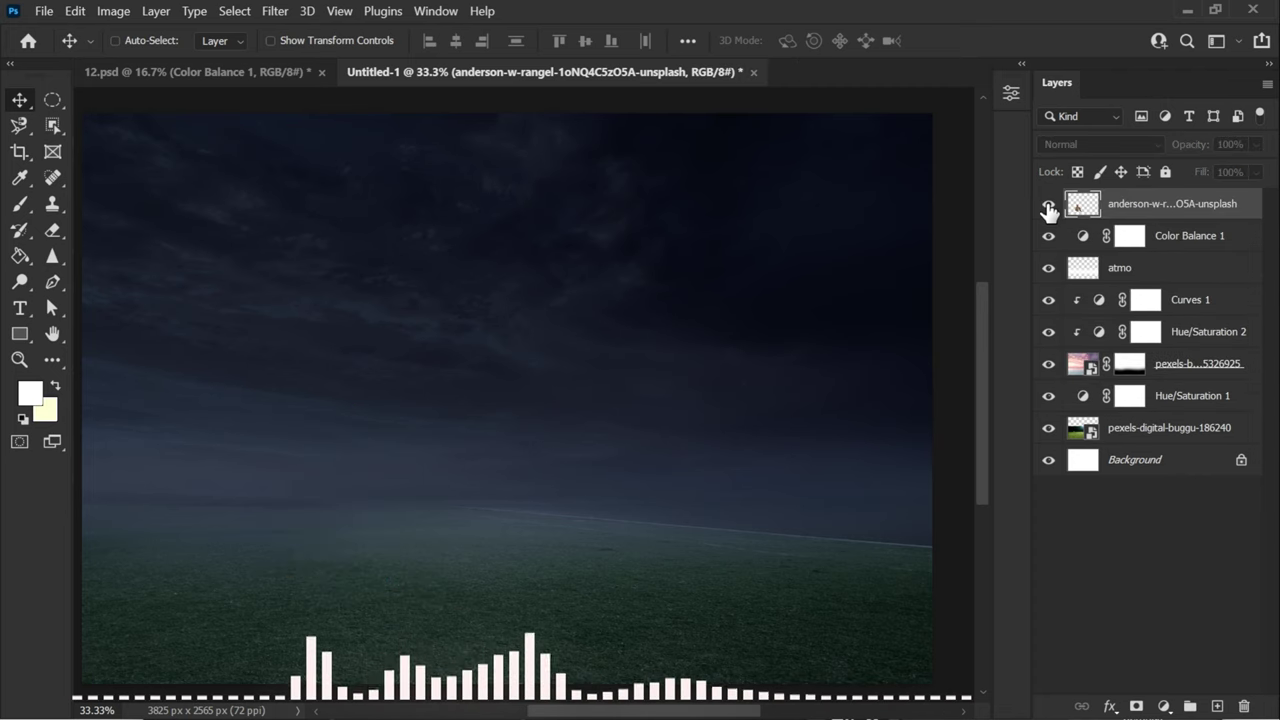
pyautogui.click(1048, 204)
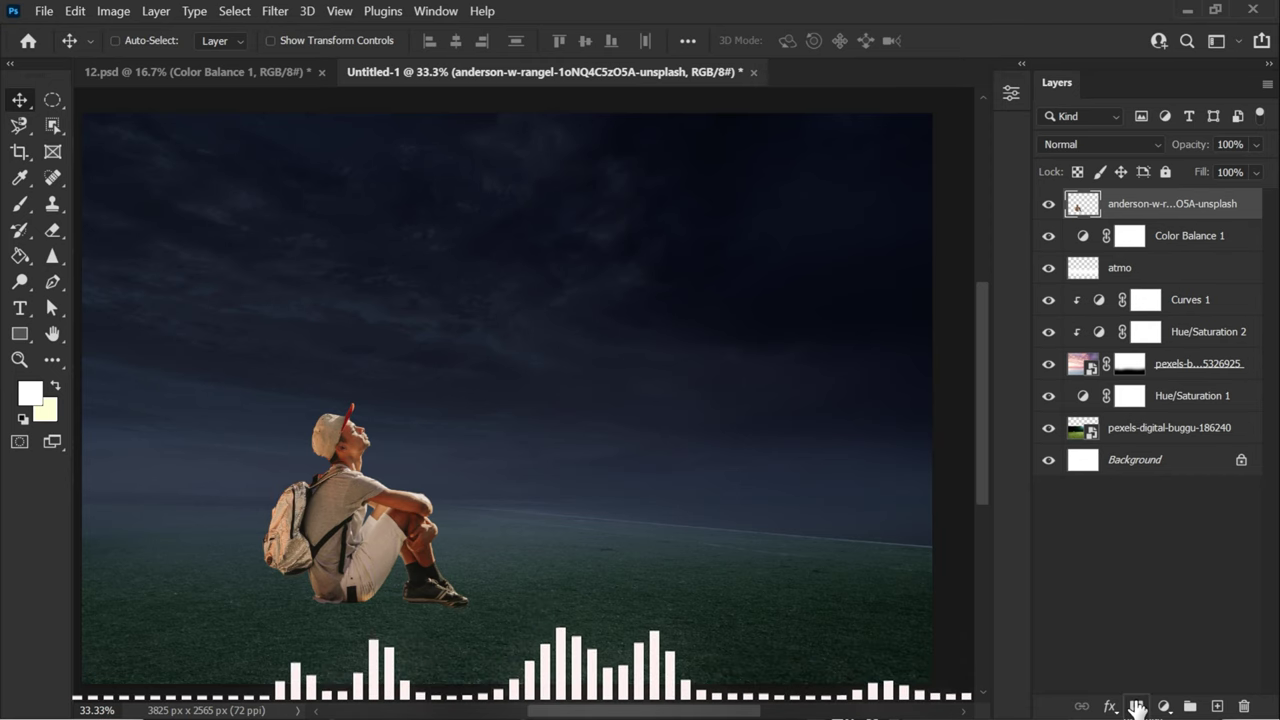
pyautogui.click(1136, 706)
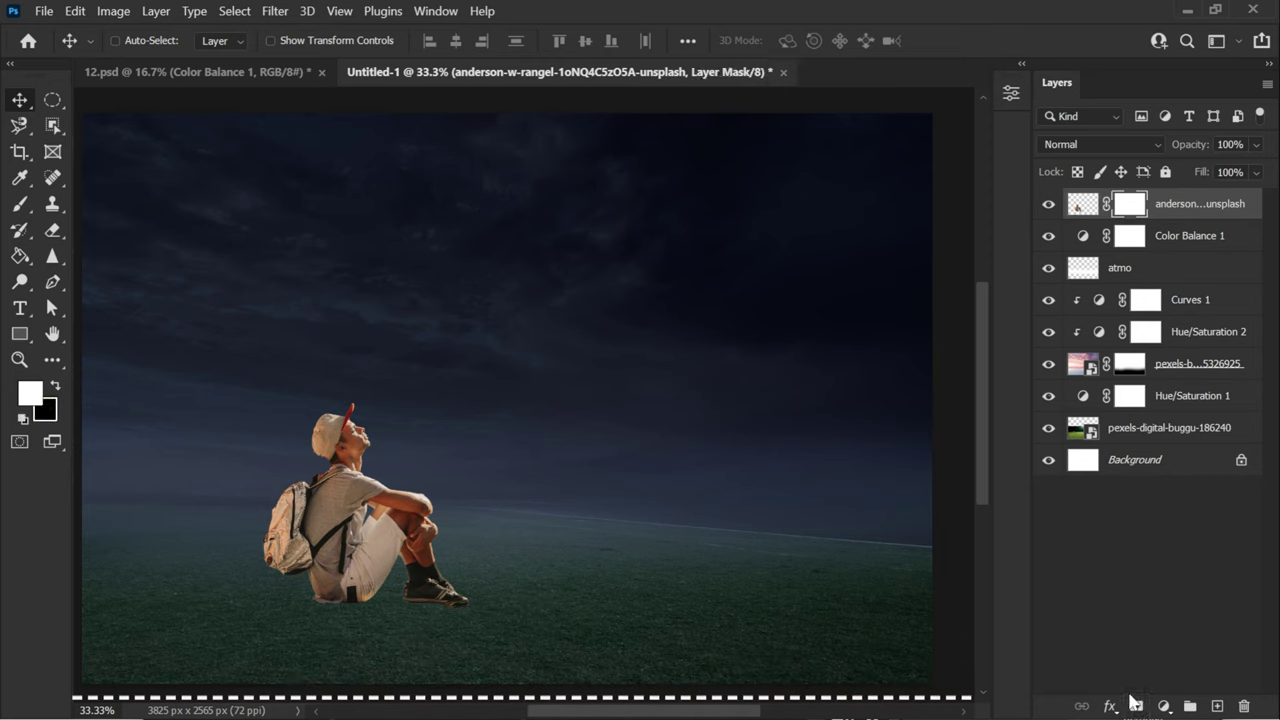
# - Load the Legacy Brushes into the brush presets and choose the Grass tip at 134 px
pyautogui.click(20, 210)
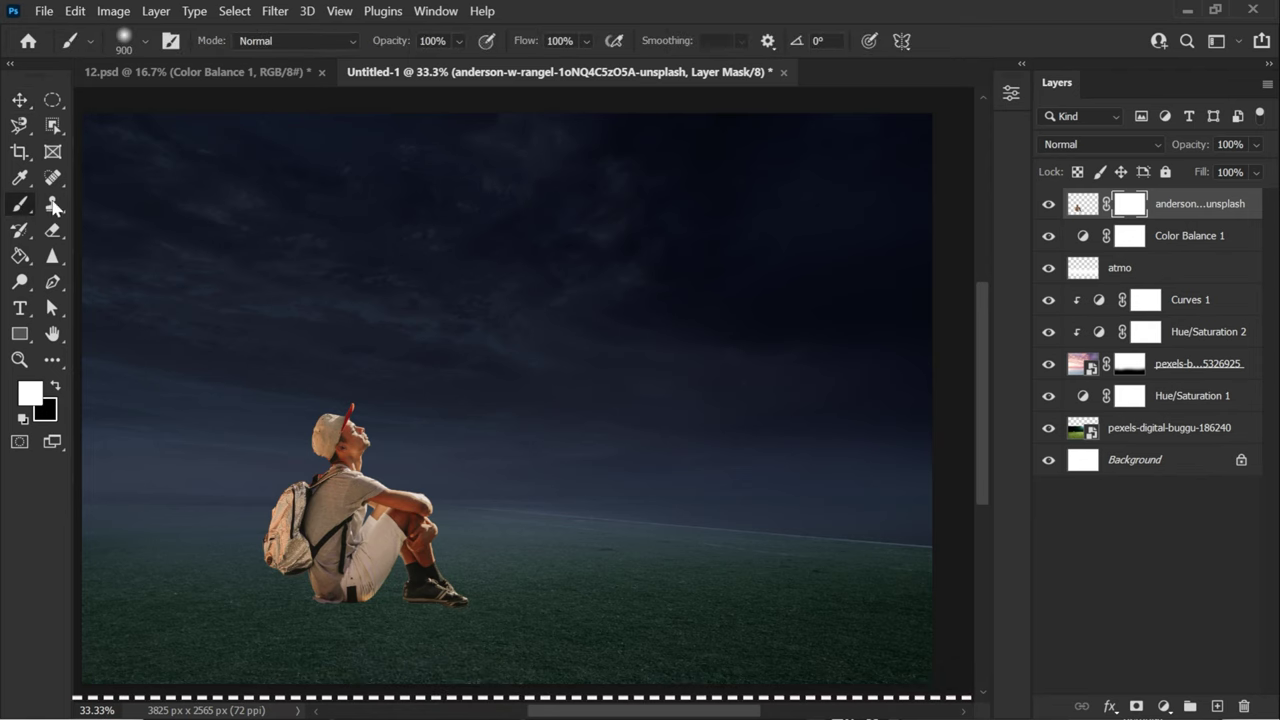
pyautogui.click(143, 40)
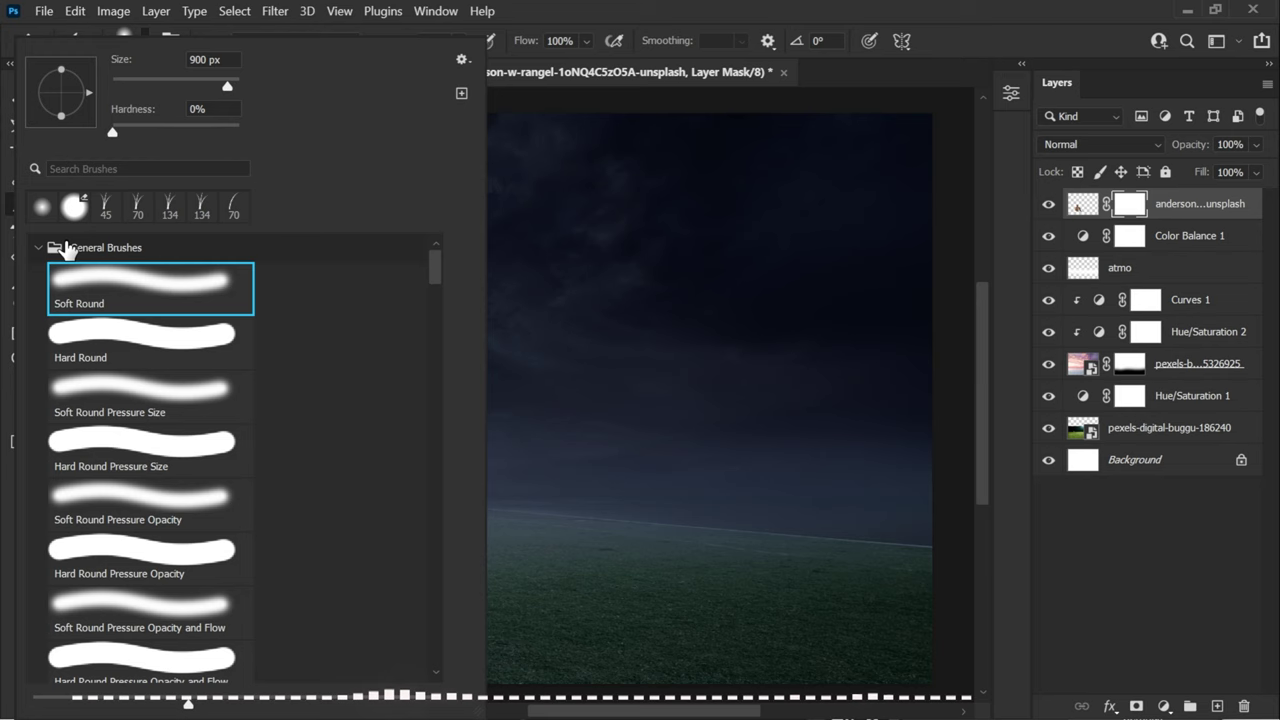
pyautogui.click(462, 60)
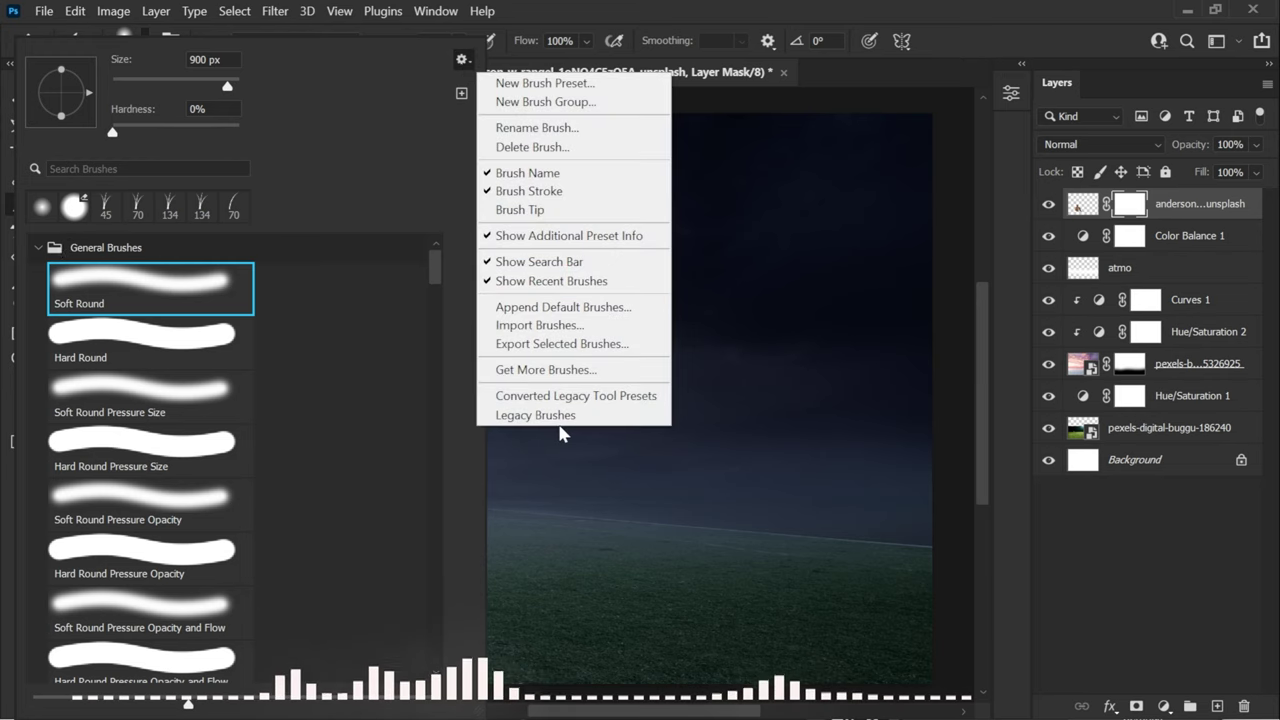
pyautogui.click(320, 184)
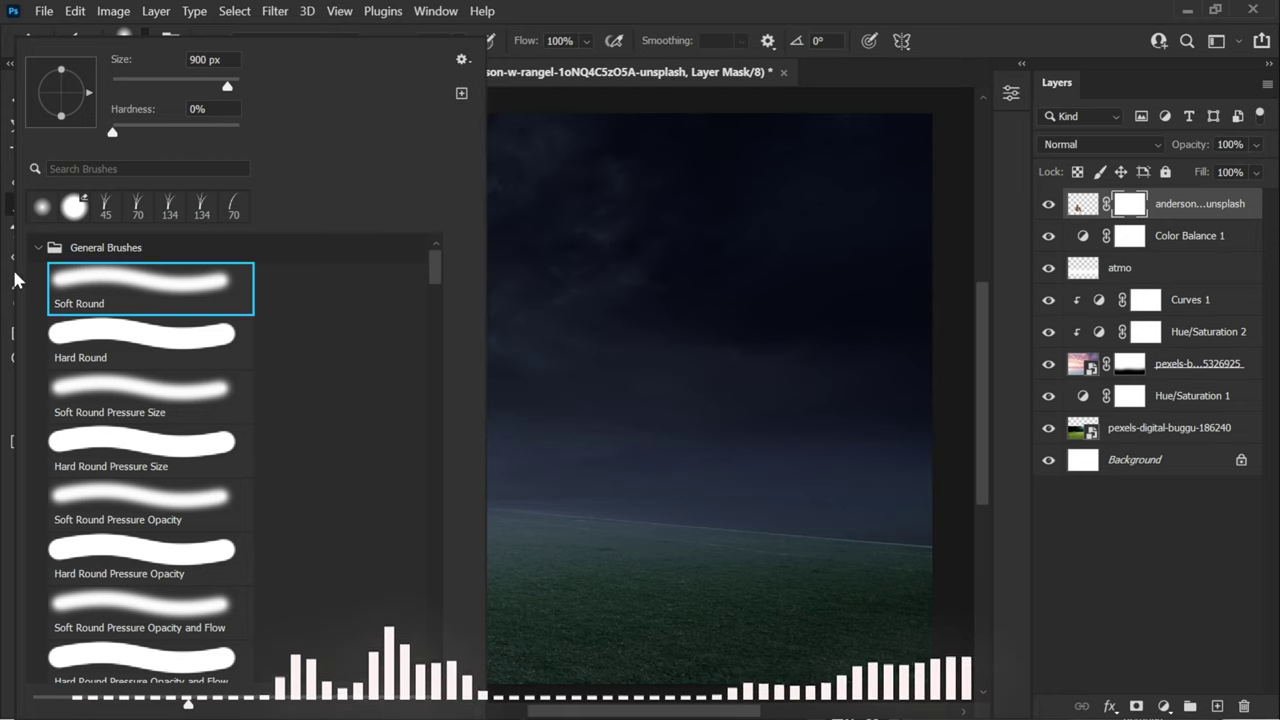
pyautogui.click(38, 247)
pyautogui.scroll(-5, 108, 470)
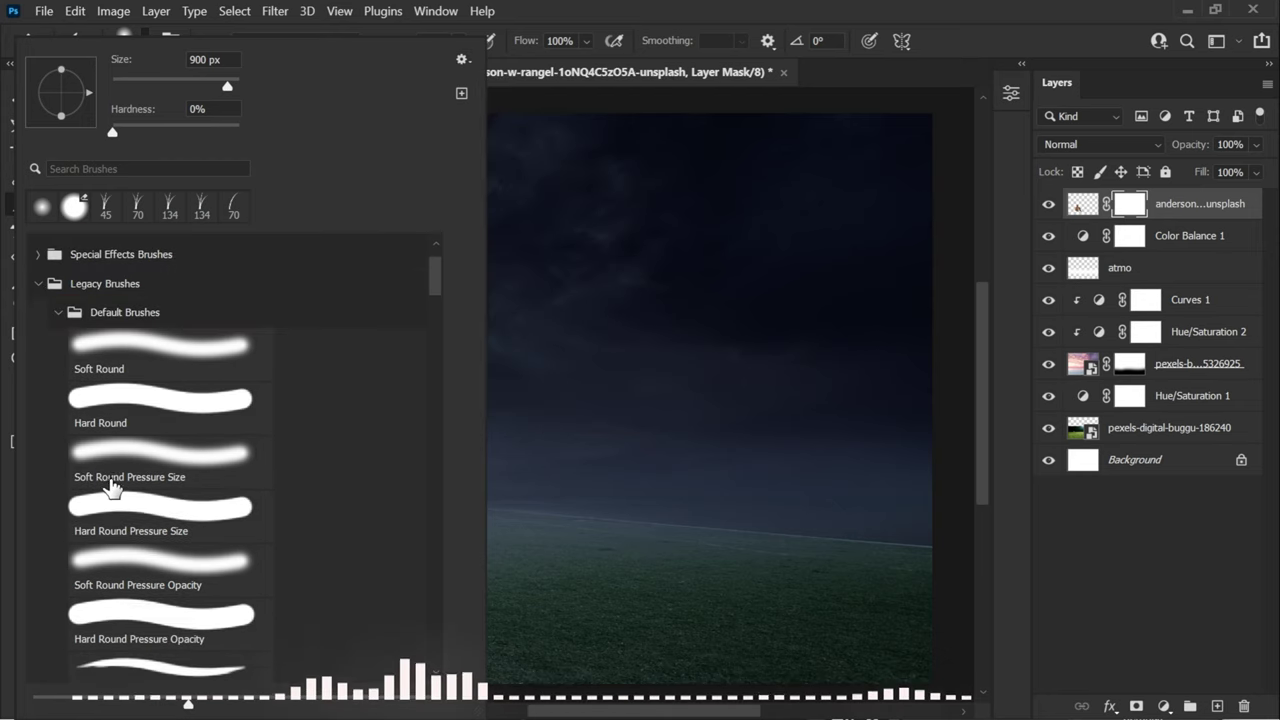
pyautogui.moveTo(437, 316); pyautogui.dragTo(450, 556)
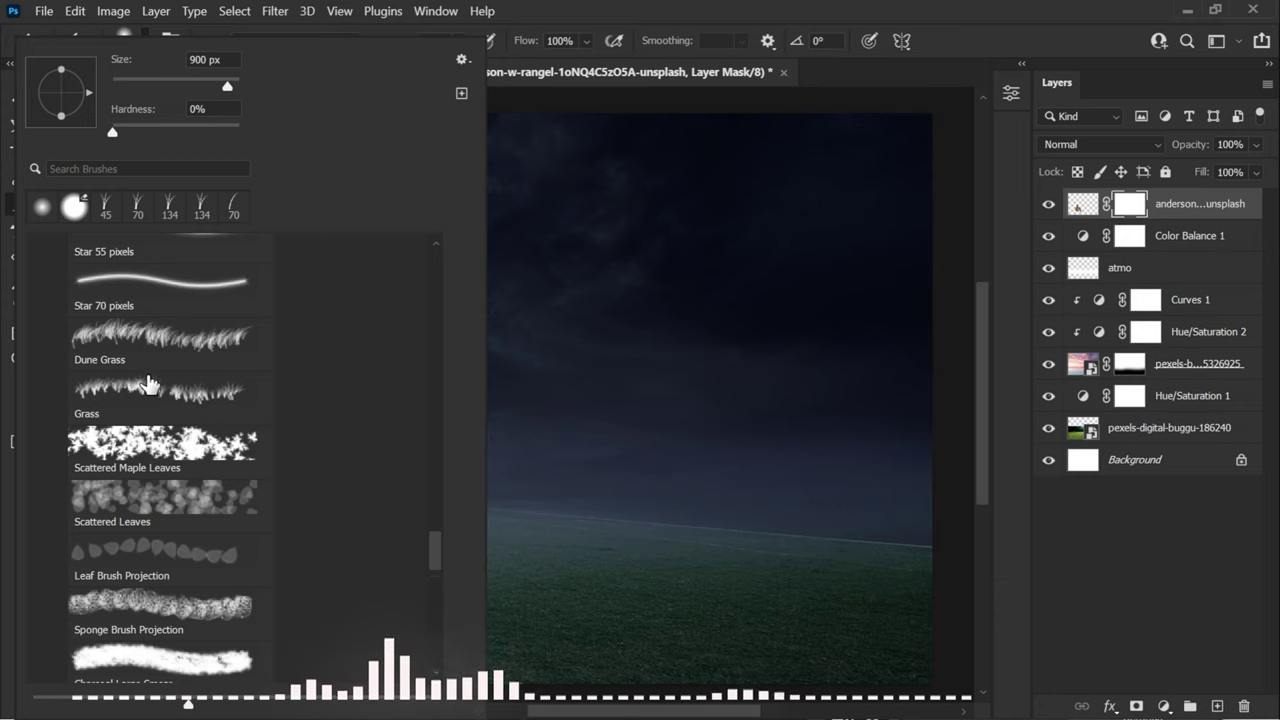
pyautogui.click(118, 388)
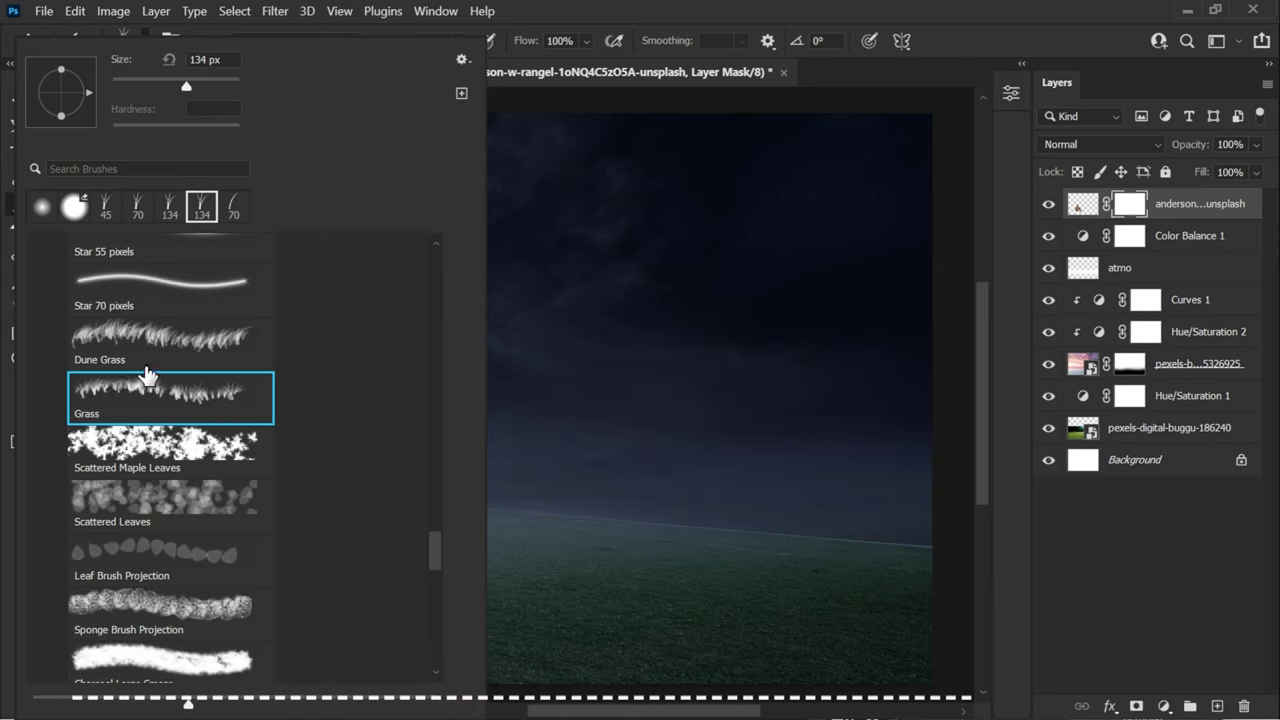
pyautogui.click(146, 340)
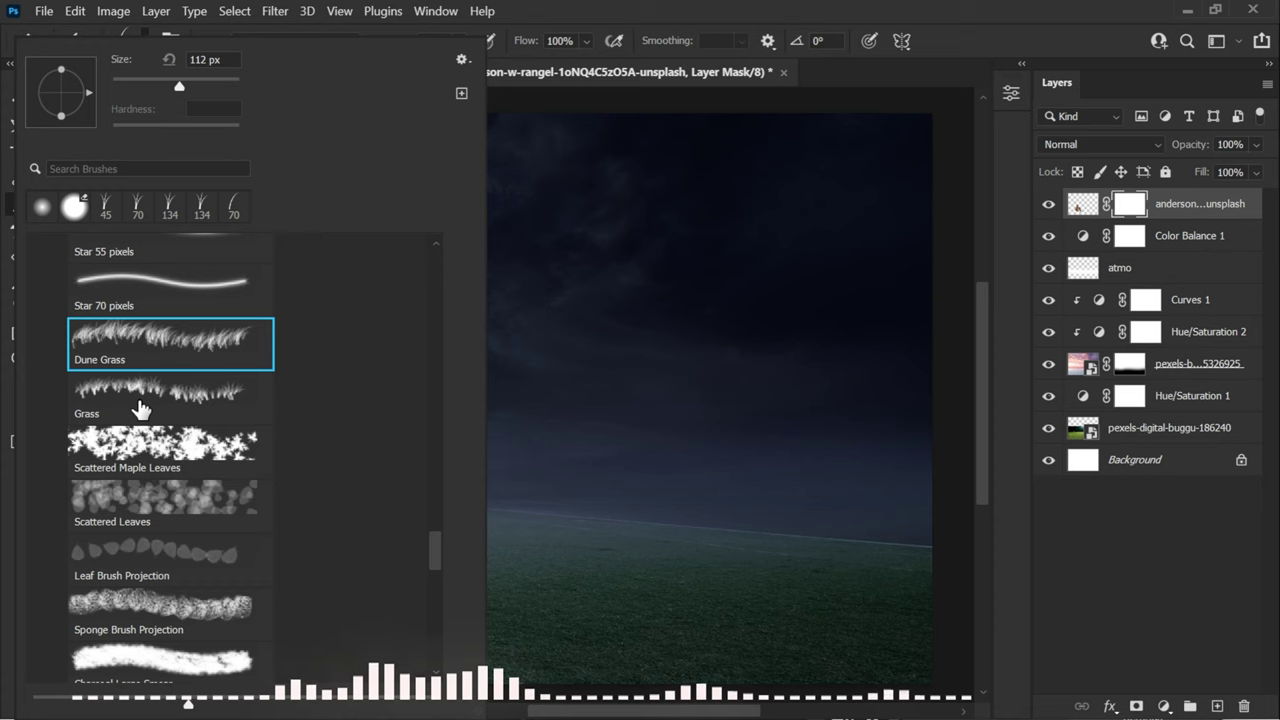
pyautogui.click(137, 401)
pyautogui.click(818, 8)
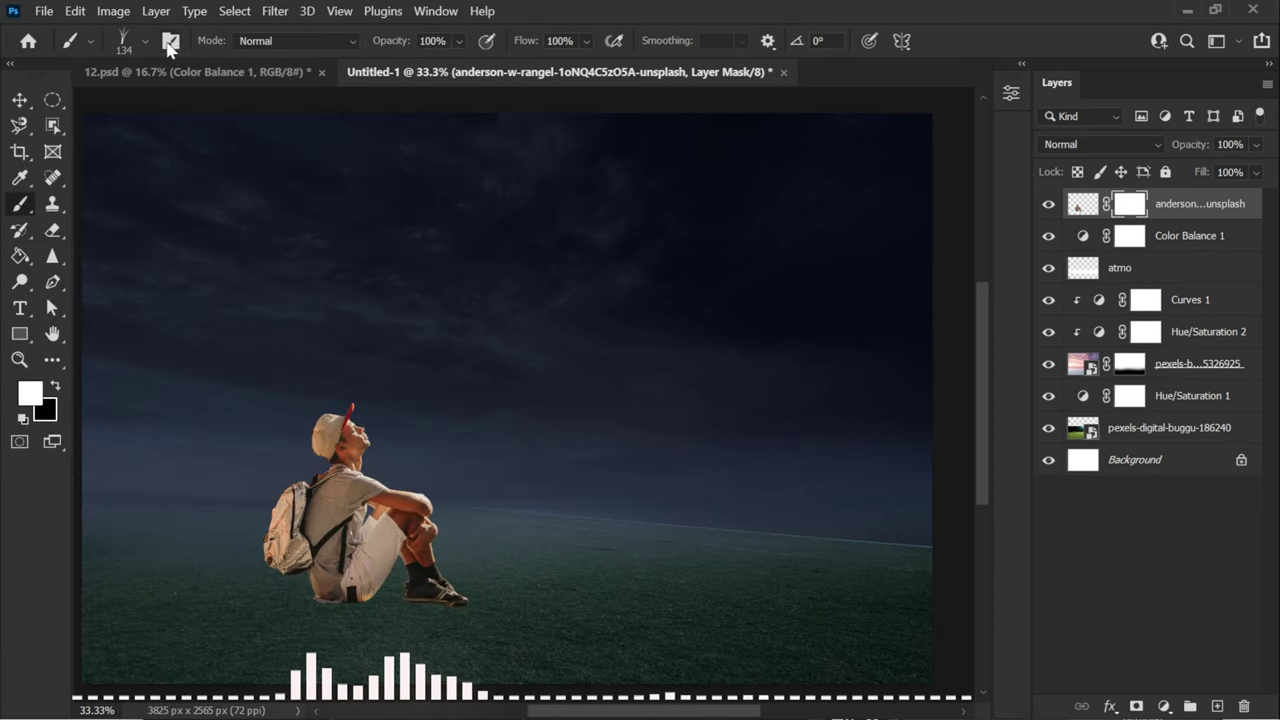
# - Frame the boy's legs, enlarge the Grass brush, and set black as the painting colour
pyautogui.click(170, 47)
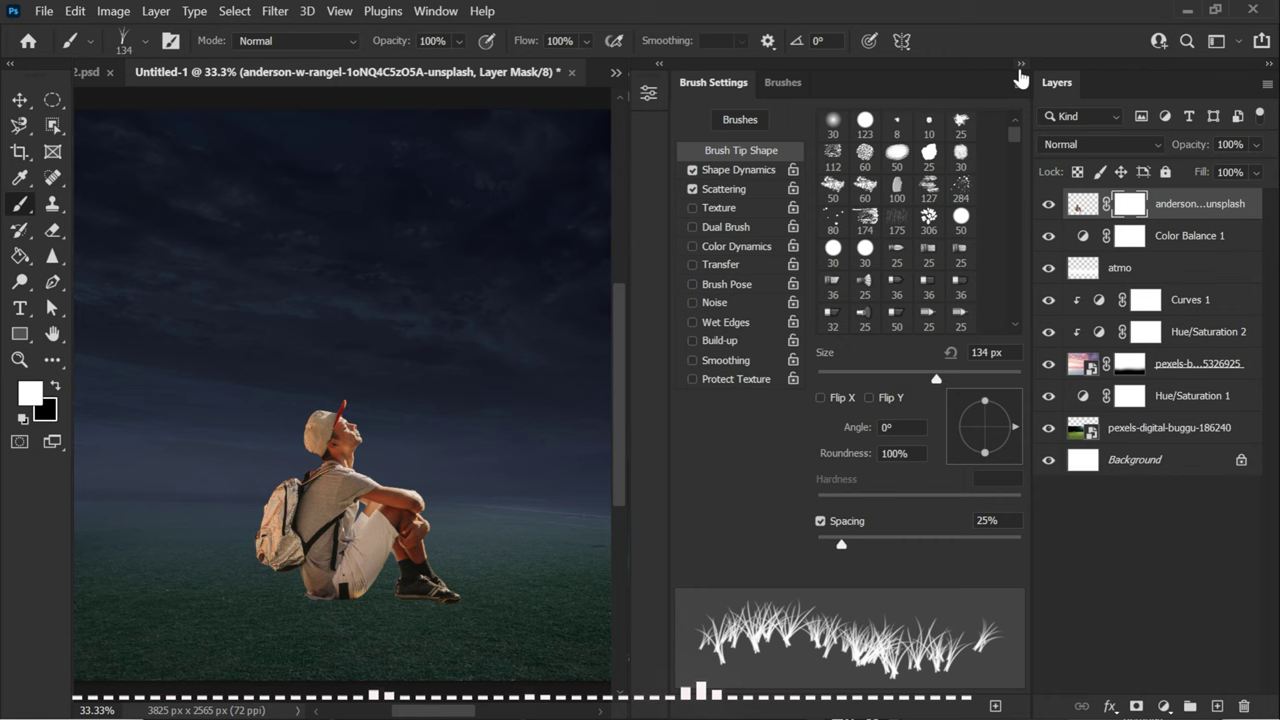
pyautogui.click(1021, 66)
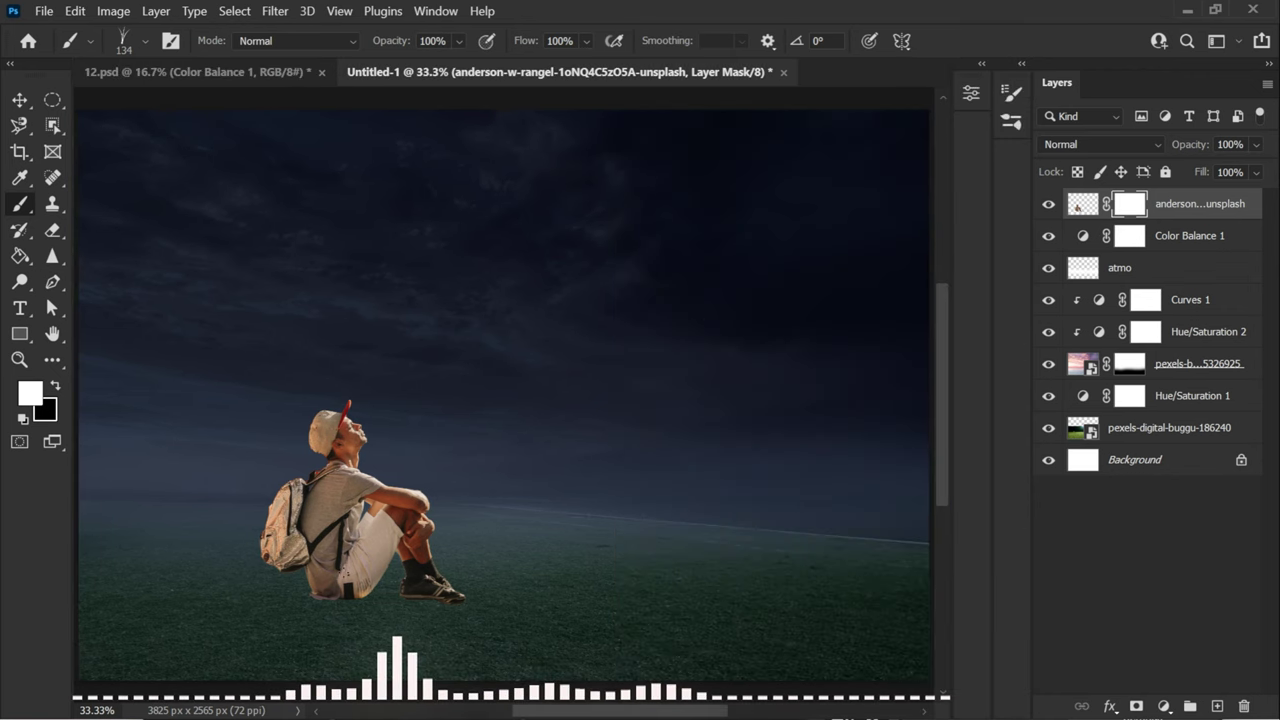
pyautogui.scroll(3, 309, 629)
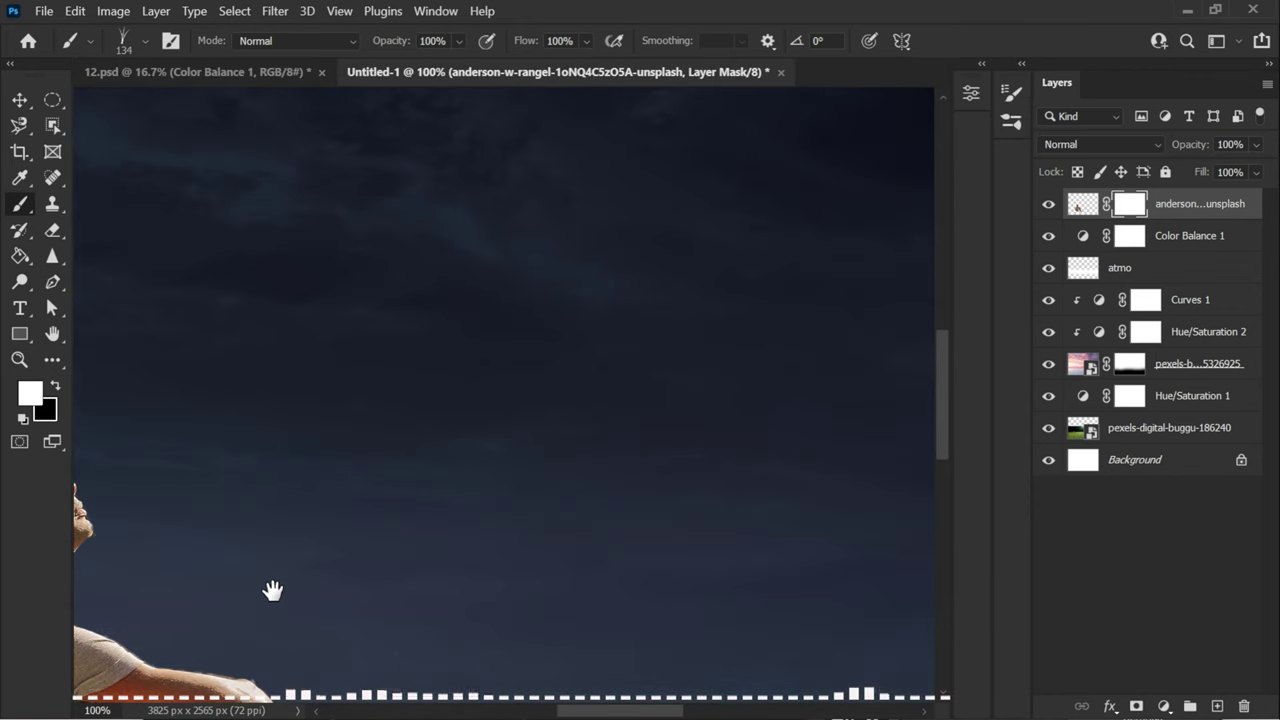
pyautogui.moveTo(271, 591); pyautogui.dragTo(652, 93)
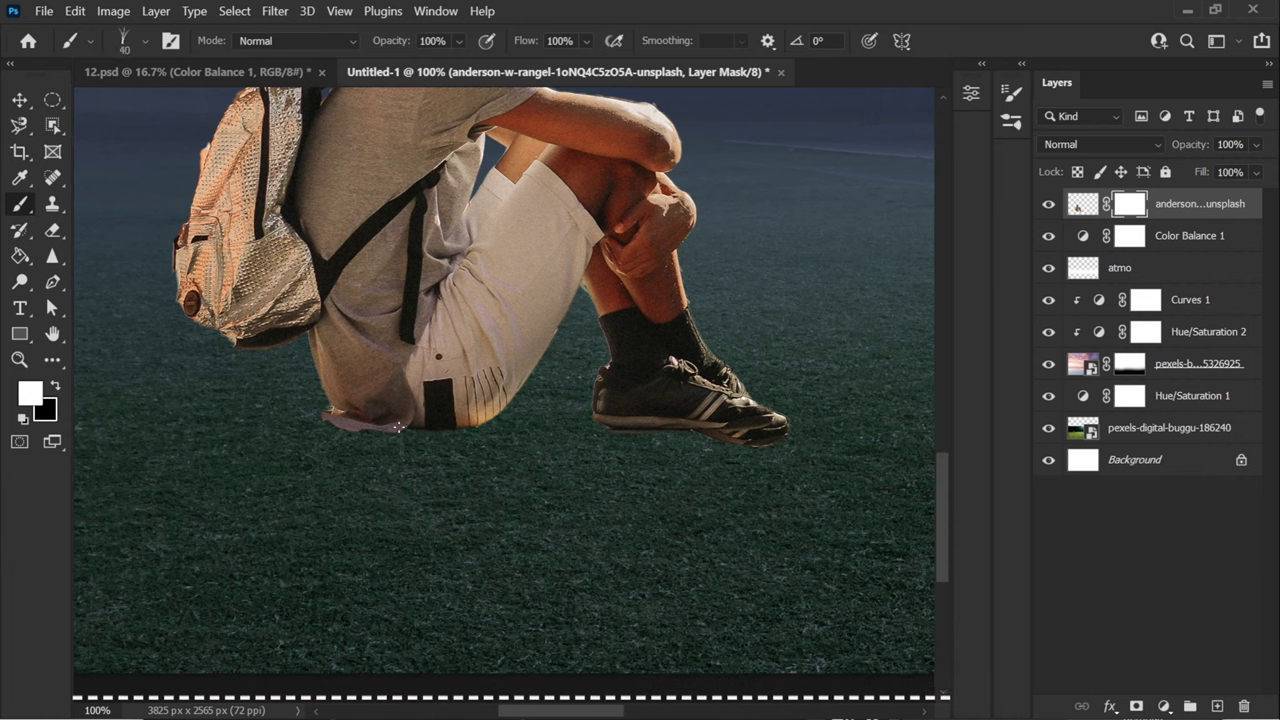
pyautogui.press(']')
pyautogui.press(']')
pyautogui.press(']')
pyautogui.press(']')
pyautogui.press(']')
pyautogui.press(']')
pyautogui.press(']')
pyautogui.press(']')
pyautogui.press(']')
pyautogui.press(']')
pyautogui.press(']')
pyautogui.press(']')
pyautogui.press(']')
pyautogui.press(']')
pyautogui.press(']')
pyautogui.press(']')
pyautogui.press('x')
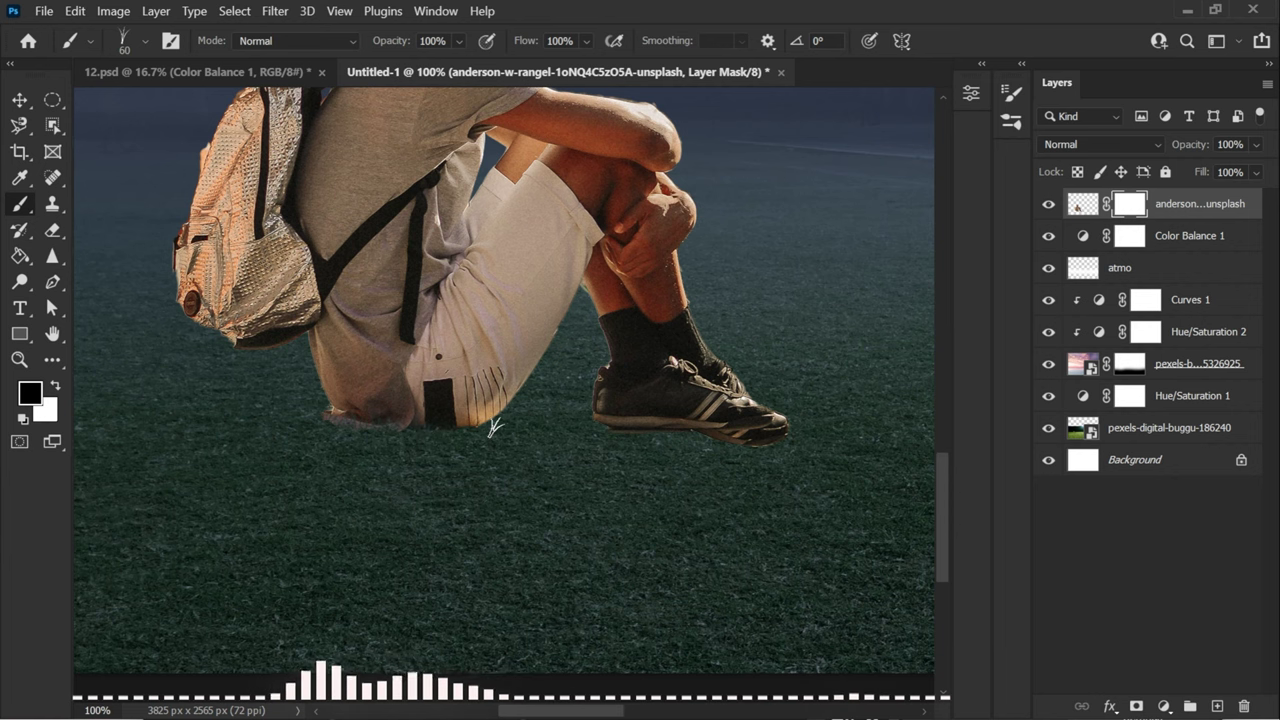
# - Paint grass blades on the mask along the shorts' lower edge and the shoe sole
pyautogui.scroll(3, 508, 443)
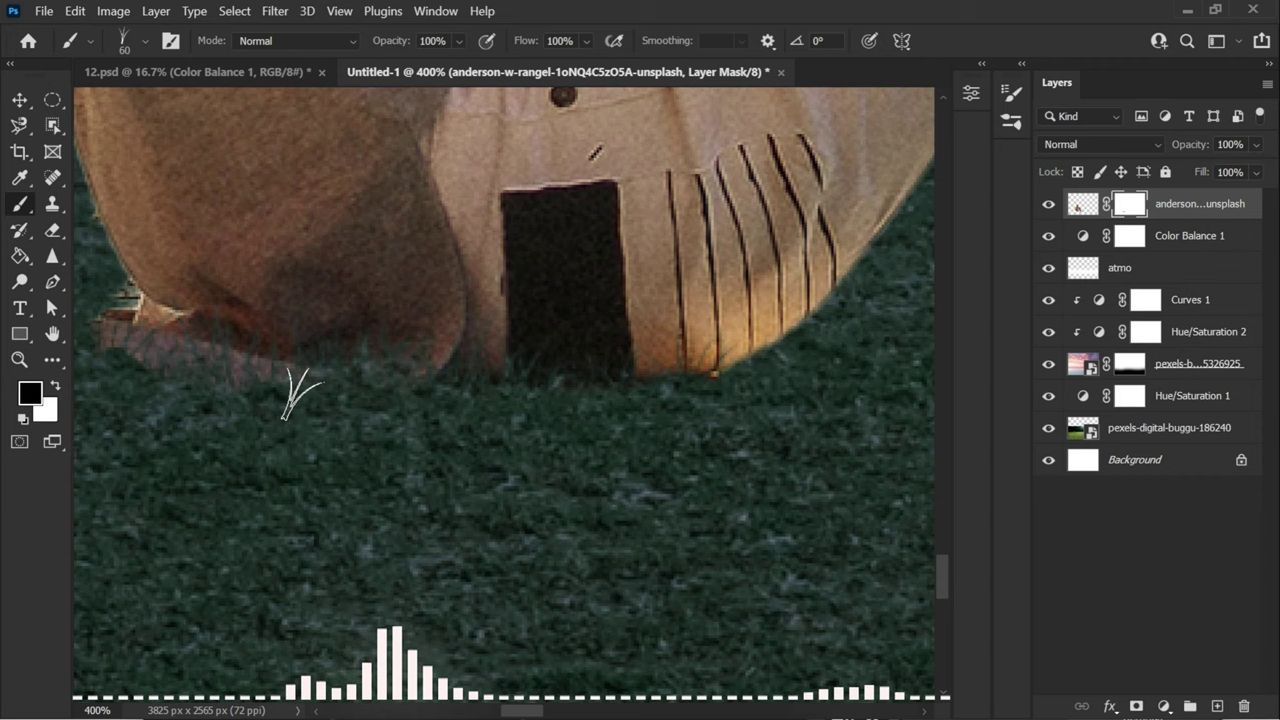
pyautogui.moveTo(128, 357); pyautogui.dragTo(223, 386)
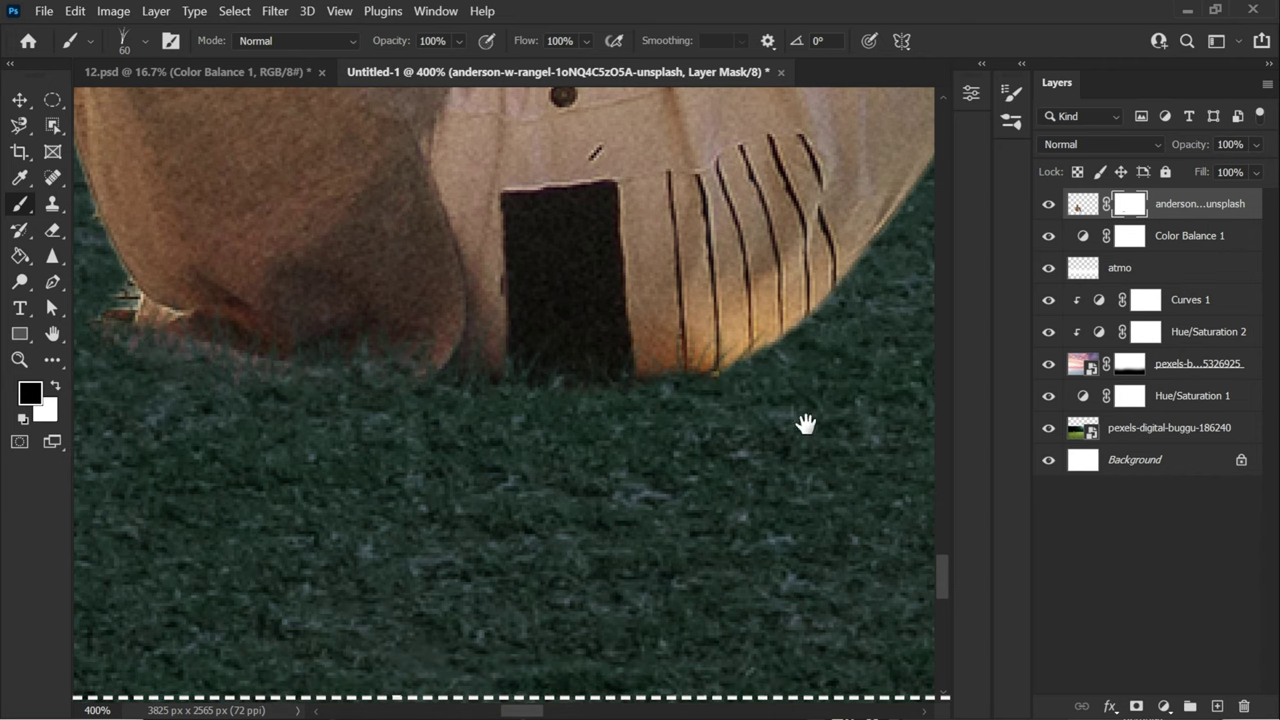
pyautogui.moveTo(806, 423); pyautogui.dragTo(362, 435)
pyautogui.moveTo(694, 457); pyautogui.dragTo(143, 446)
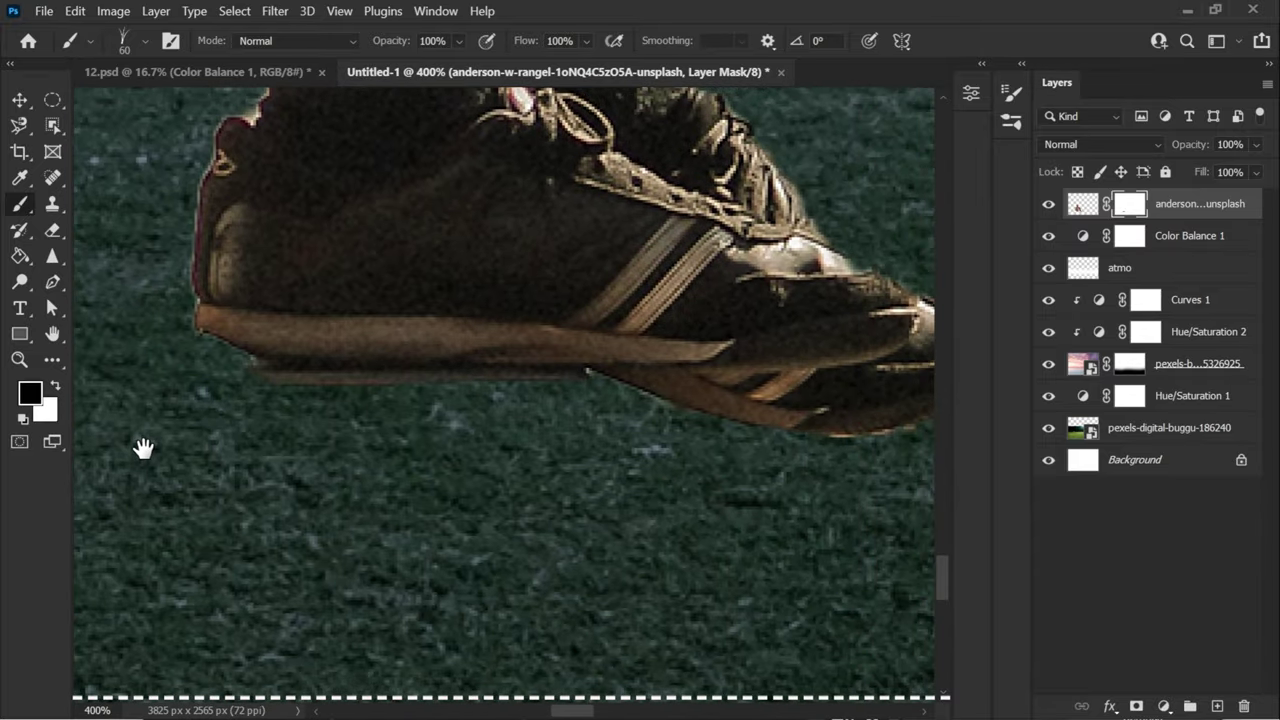
pyautogui.moveTo(206, 349)
pyautogui.mouseDown()
pyautogui.moveTo(192, 340)
pyautogui.moveTo(322, 394)
pyautogui.moveTo(298, 392)
pyautogui.mouseUp()
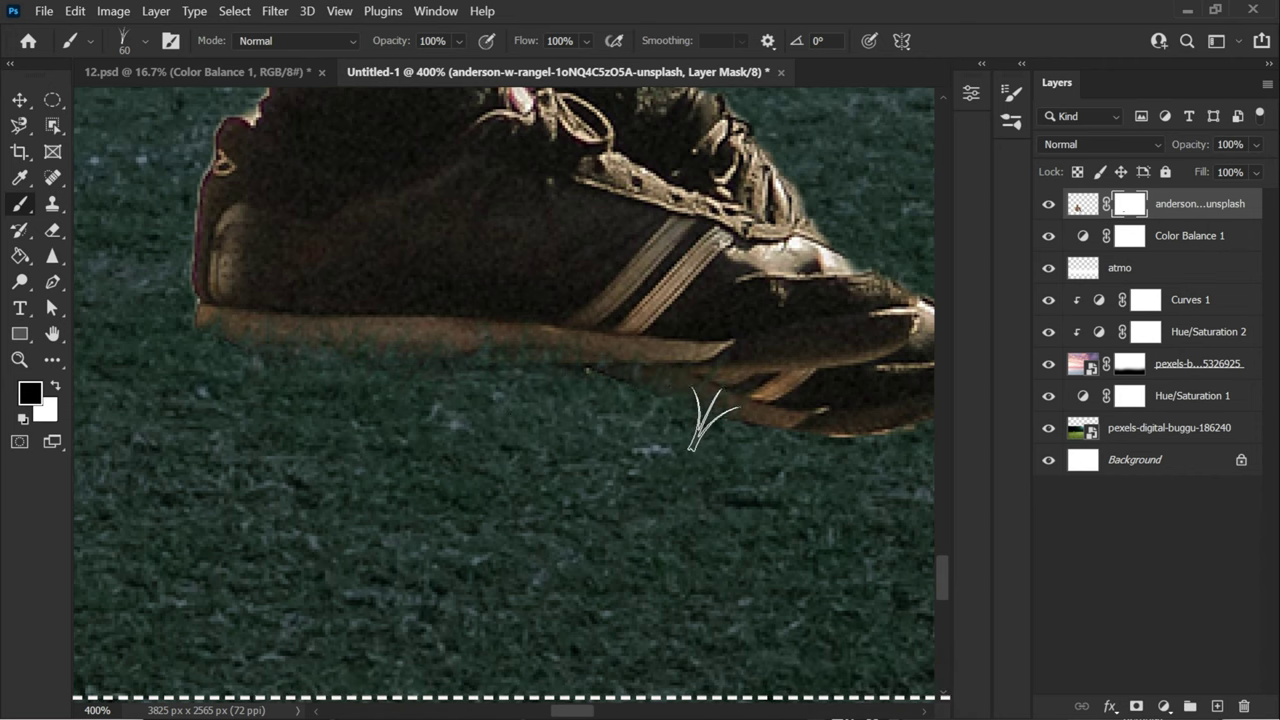
pyautogui.moveTo(849, 457); pyautogui.dragTo(700, 465)
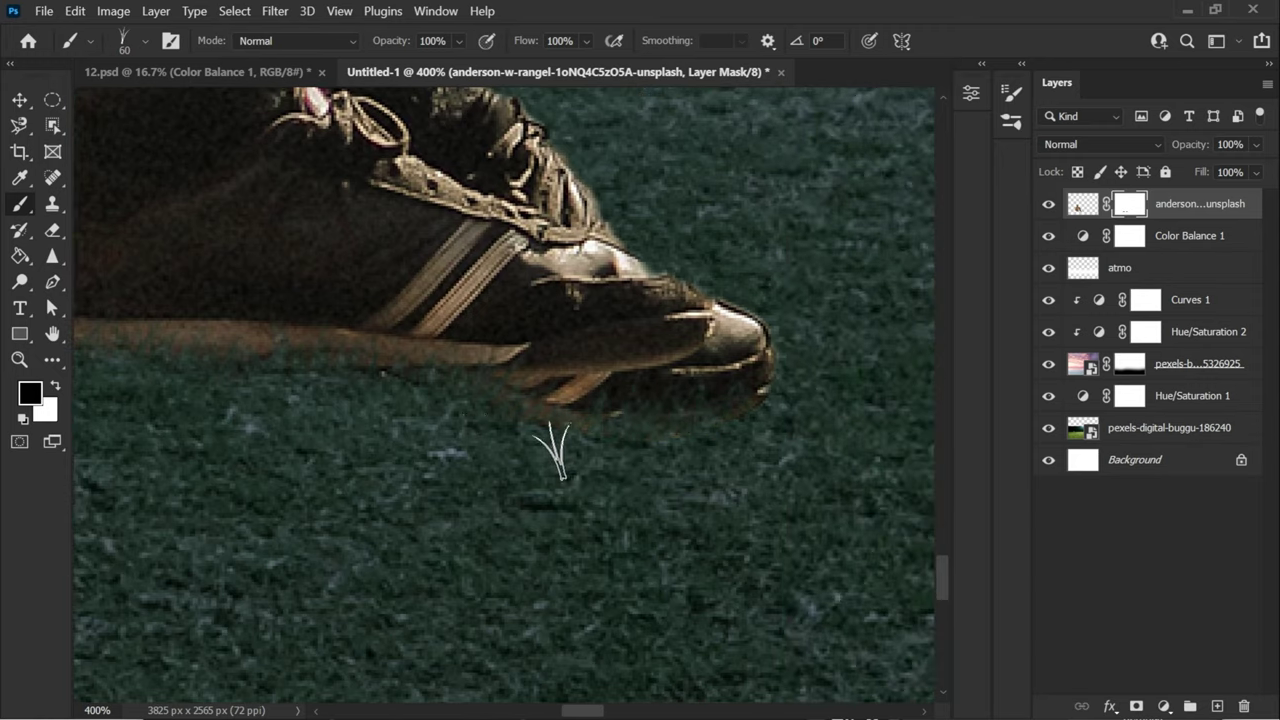
pyautogui.scroll(-6, 660, 490)
pyautogui.scroll(1, 590, 570)
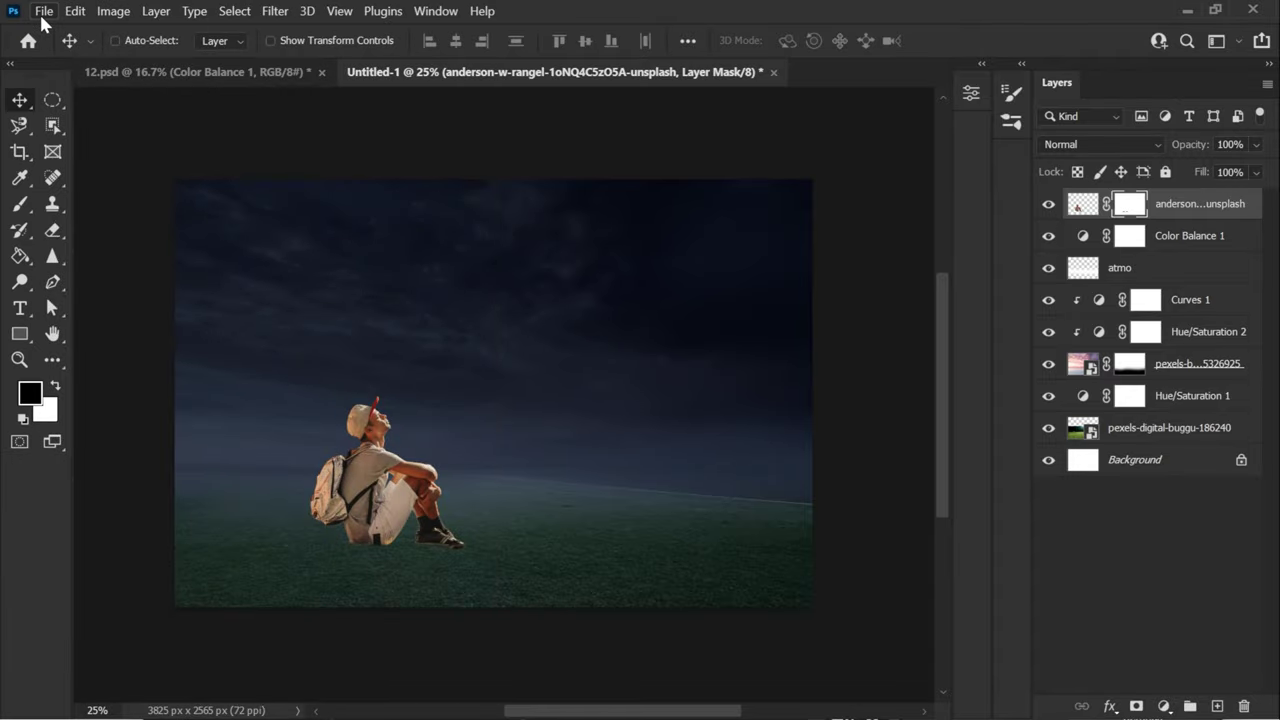
pyautogui.click(39, 12)
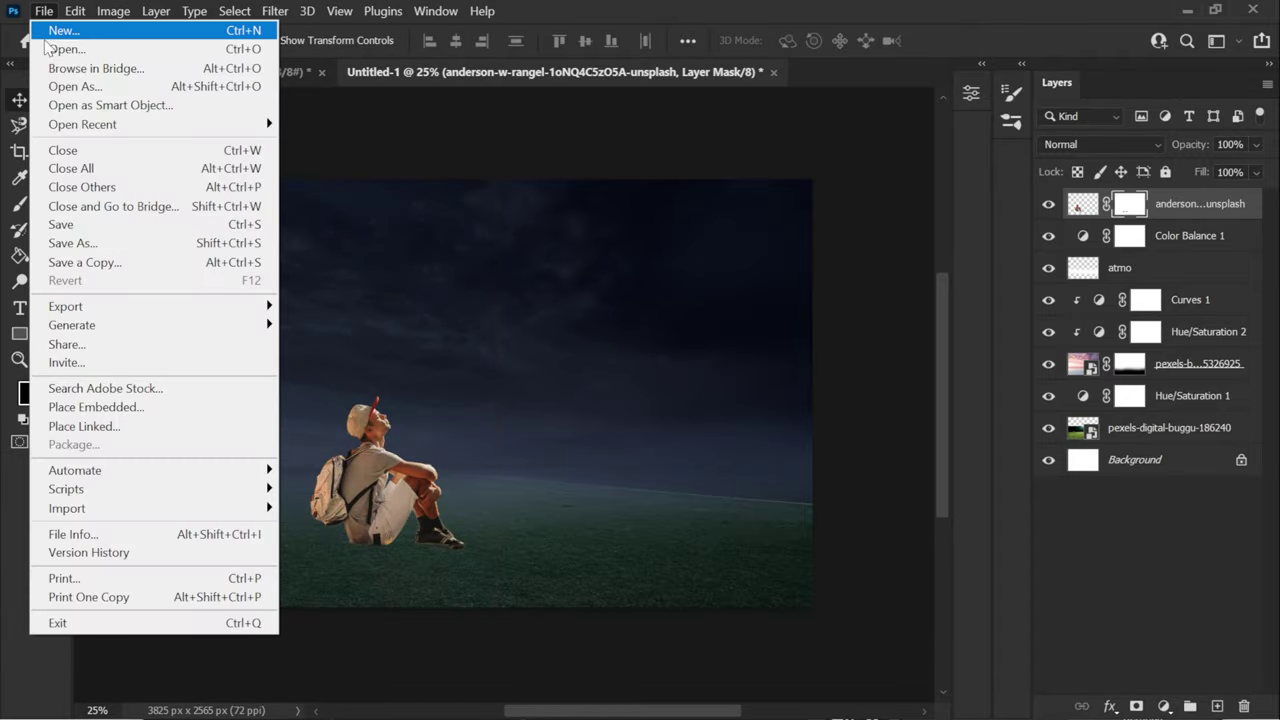
pyautogui.click(115, 409)
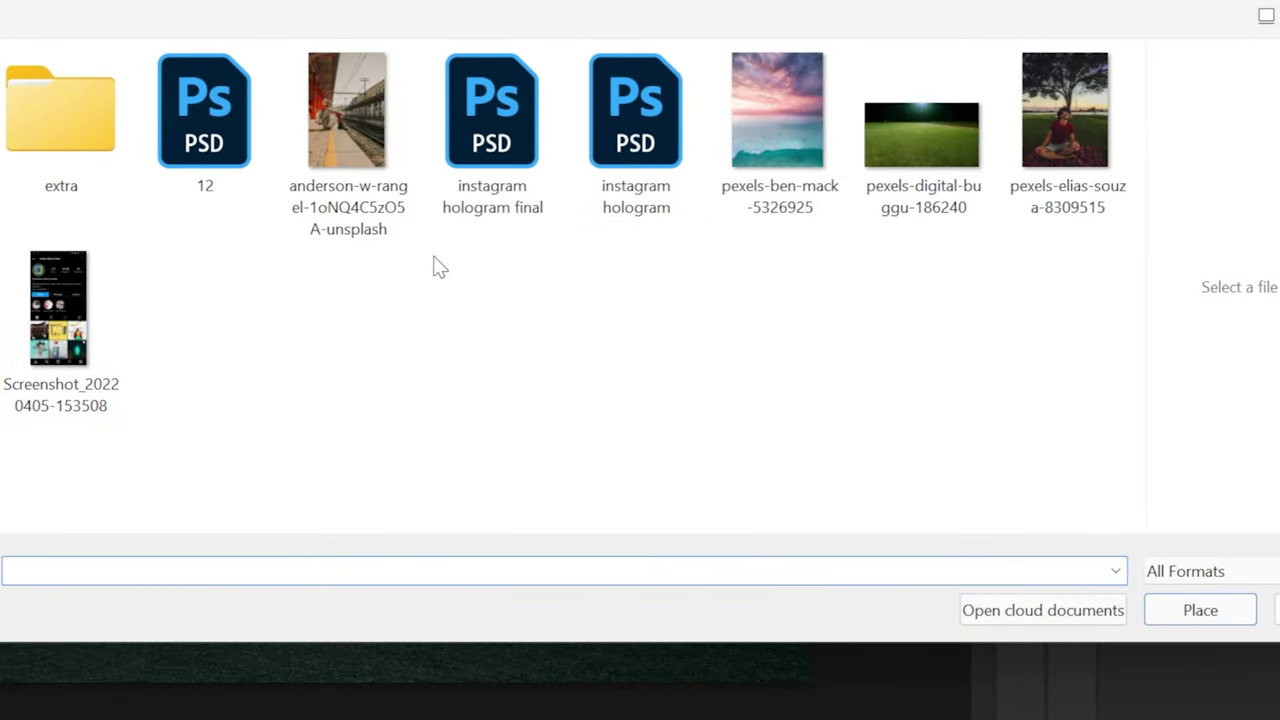
pyautogui.click(58, 310)
pyautogui.click(1191, 621)
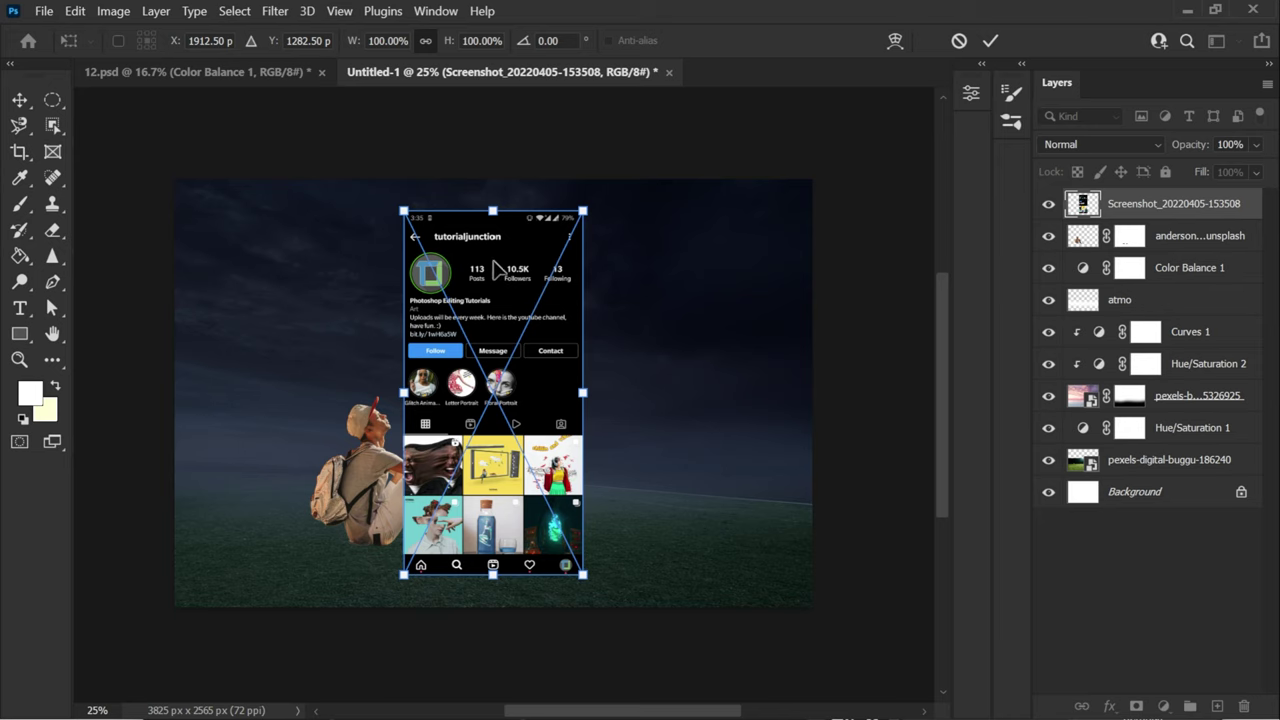
# - Move the screenshot right of the boy and perspective-taper it so its right edge is taller
pyautogui.moveTo(497, 268); pyautogui.dragTo(620, 335)
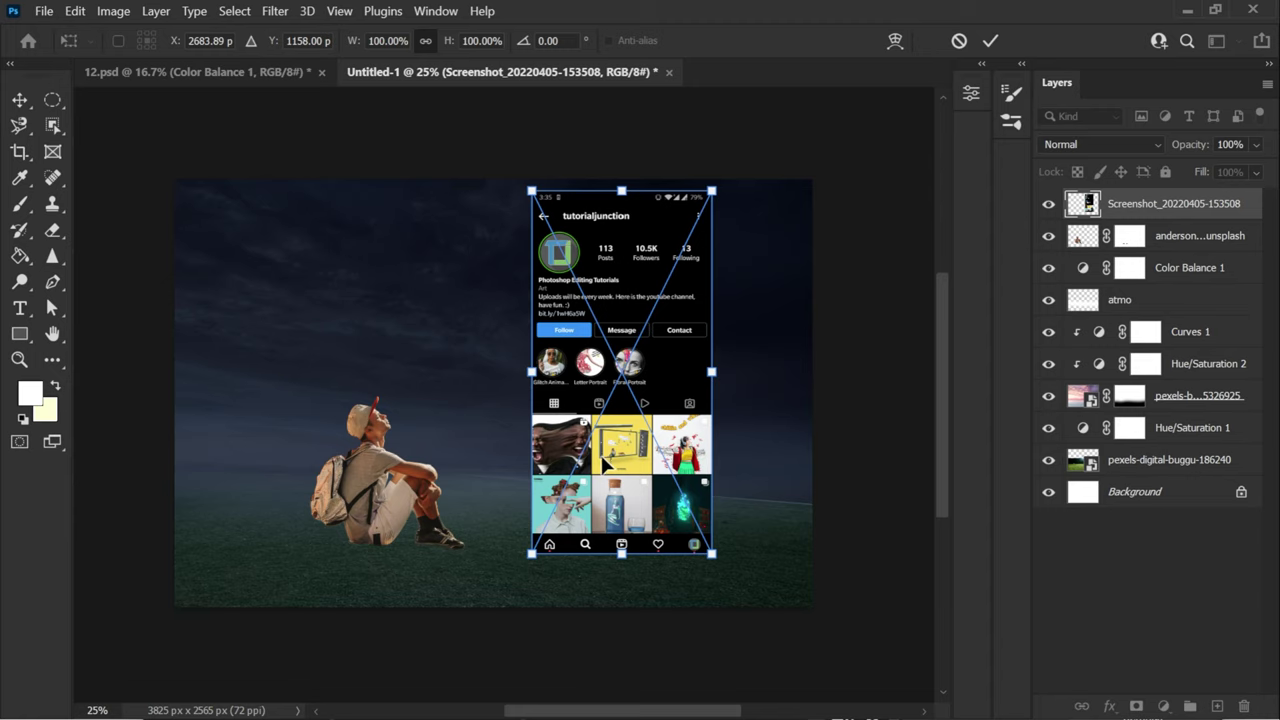
pyautogui.rightClick(625, 250)
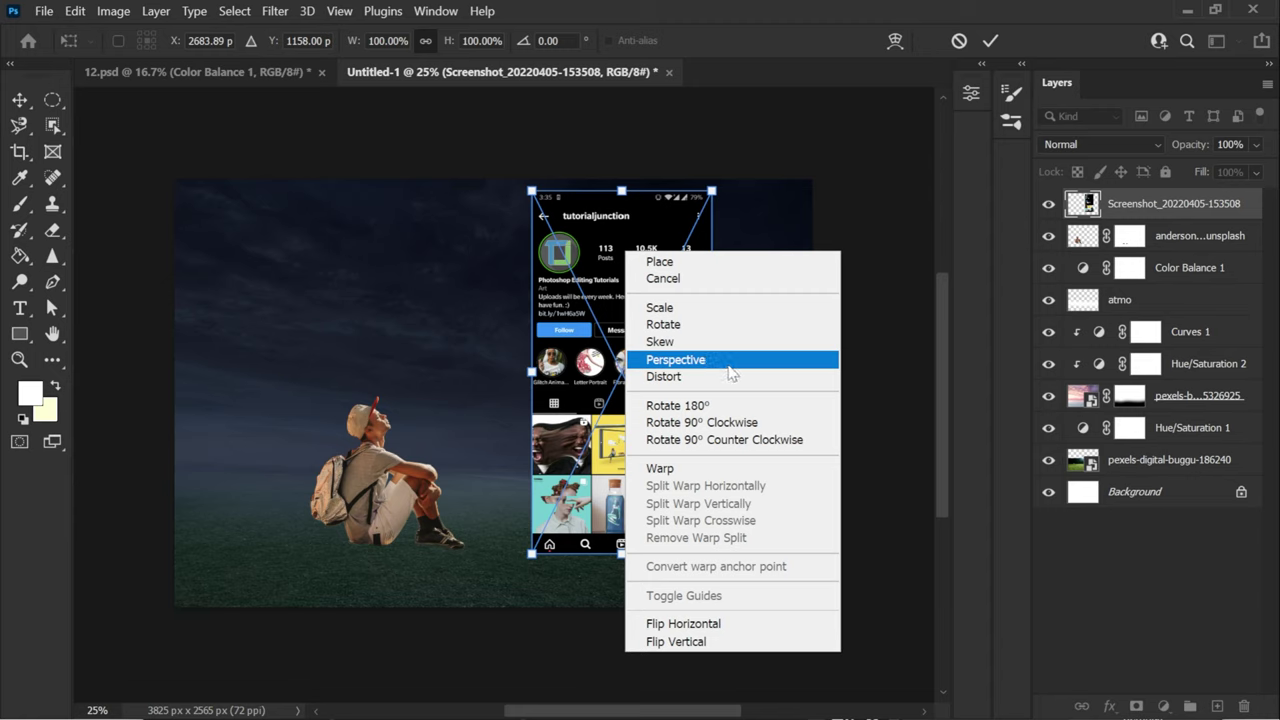
pyautogui.click(624, 237)
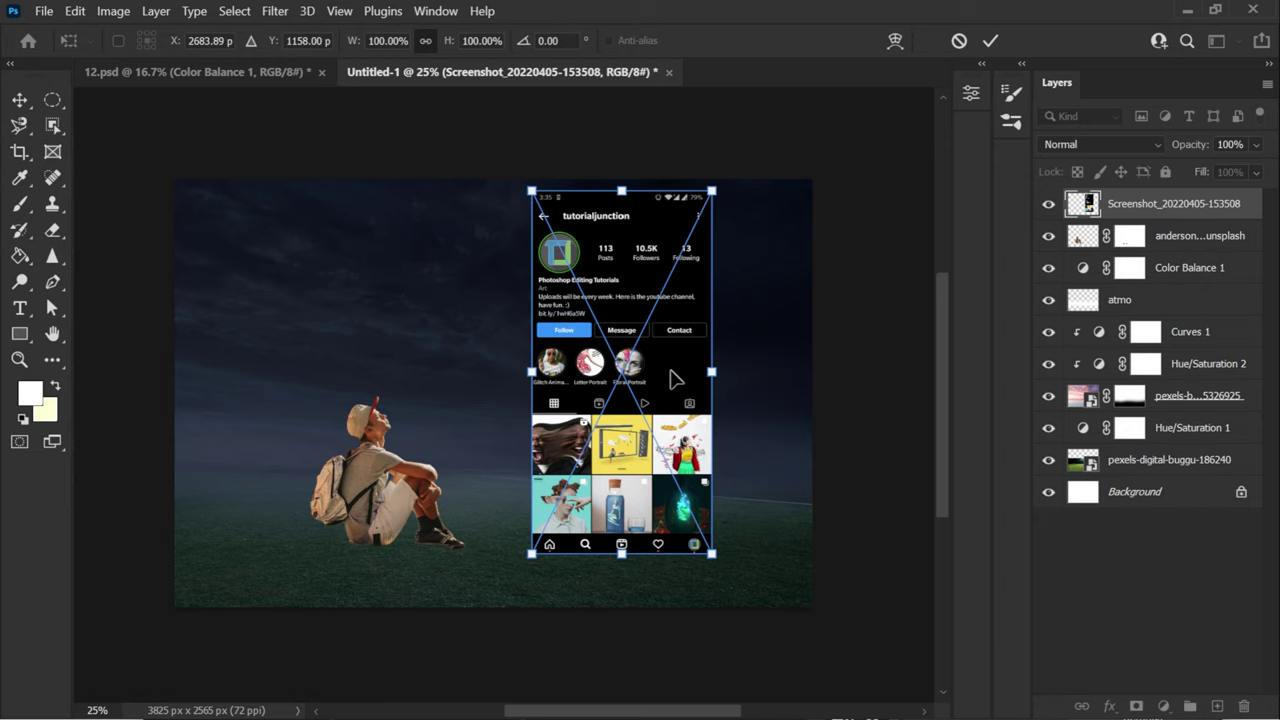
pyautogui.rightClick(672, 378)
pyautogui.click(745, 428)
pyautogui.moveTo(711, 556); pyautogui.dragTo(711, 579)
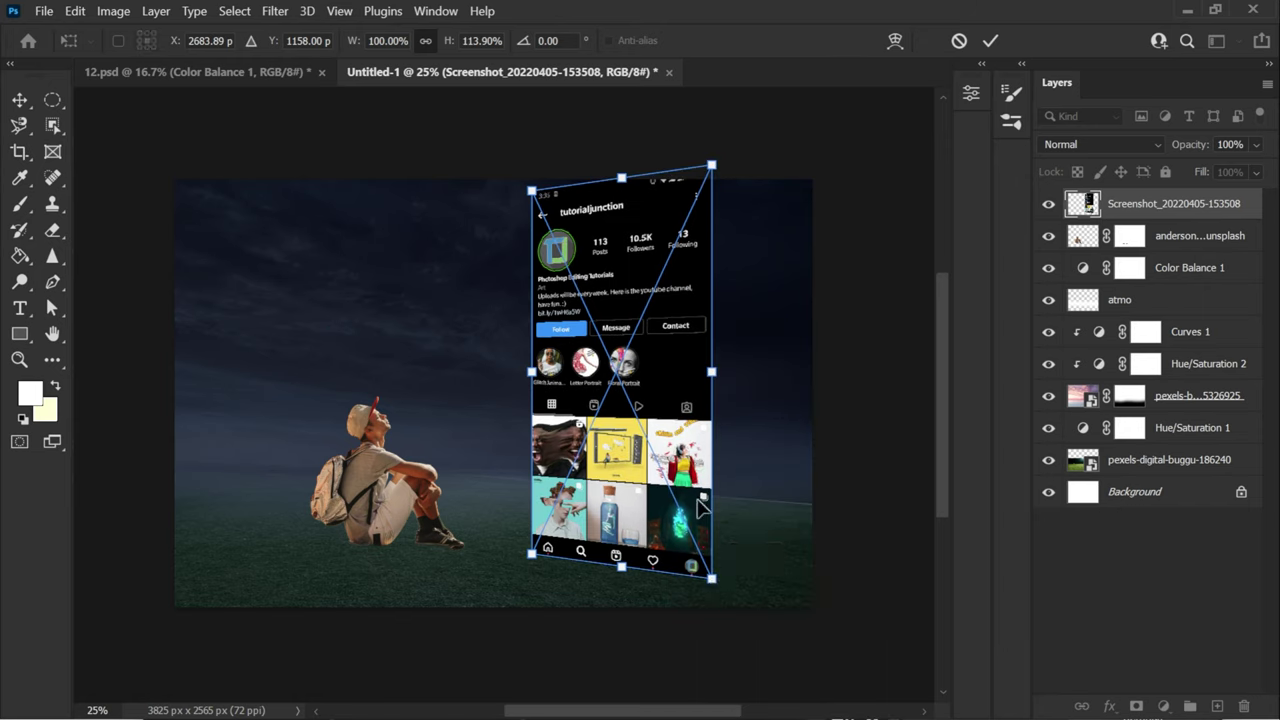
pyautogui.moveTo(690, 380); pyautogui.dragTo(690, 405)
pyautogui.moveTo(531, 578); pyautogui.dragTo(537, 568)
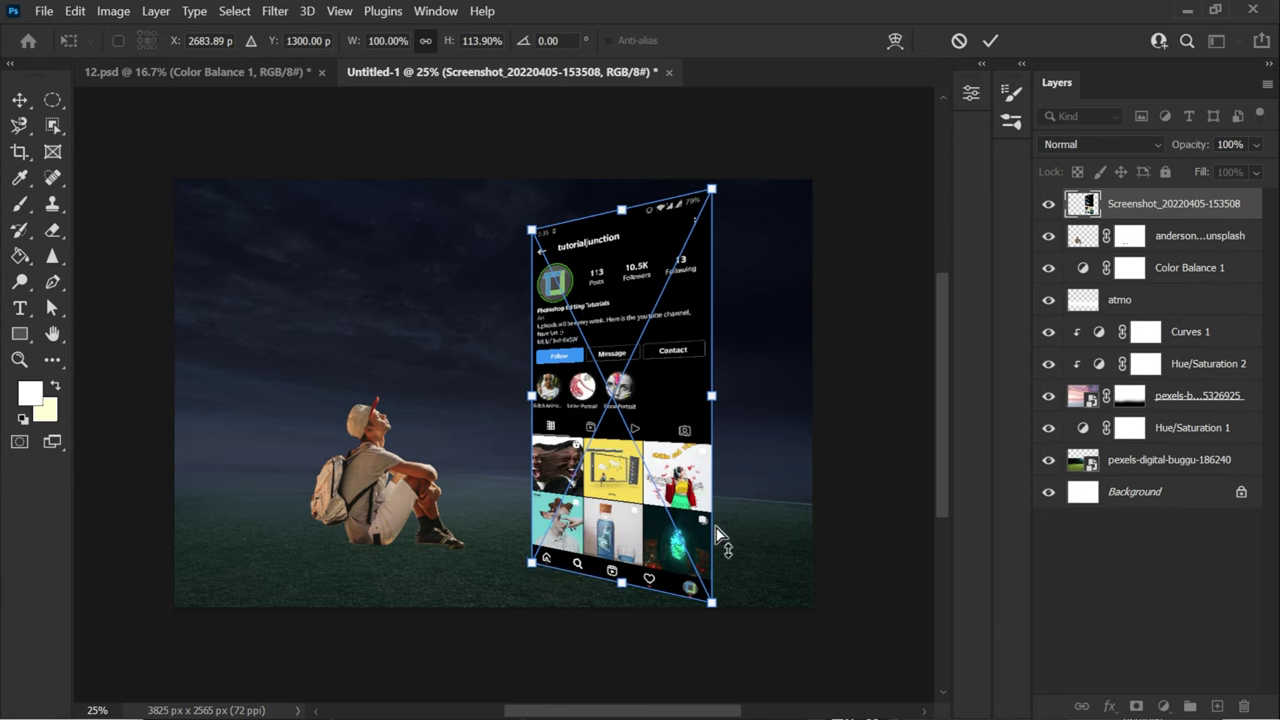
pyautogui.moveTo(713, 605); pyautogui.dragTo(713, 617)
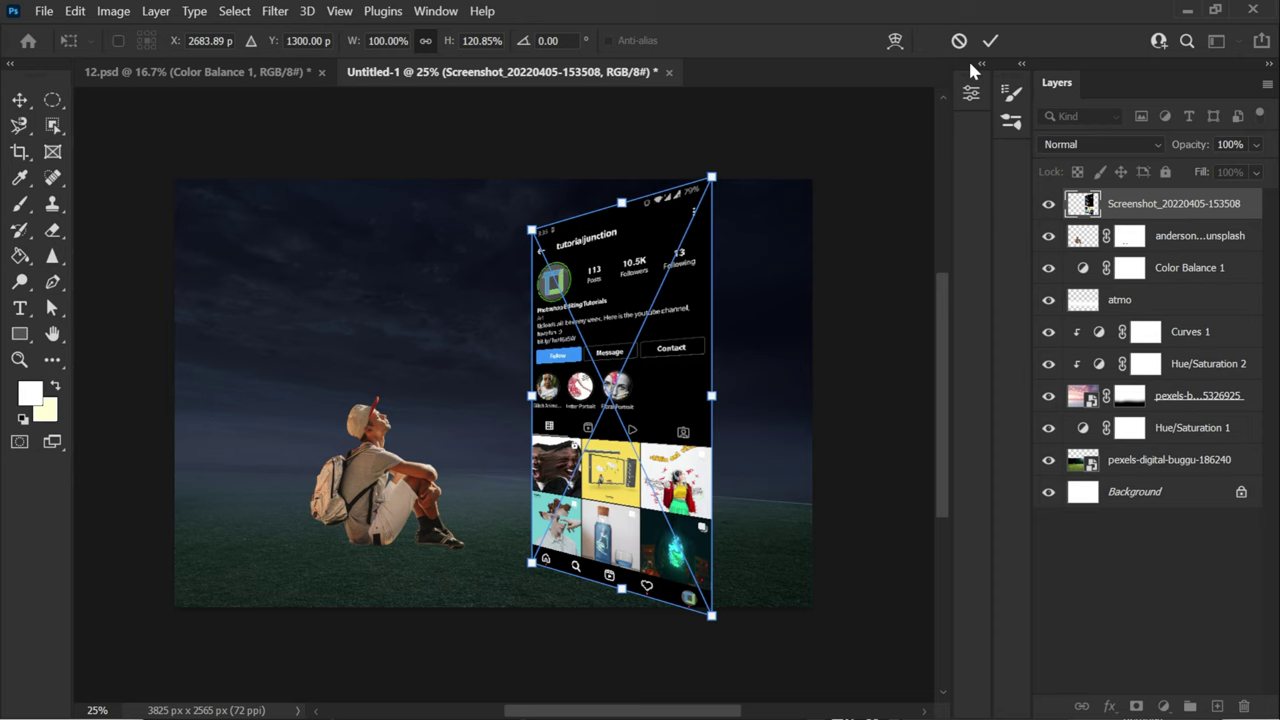
# - Narrow the Instagram screenshot to about 82% width, skew its right corners down and shift it up-left
pyautogui.click(990, 40)
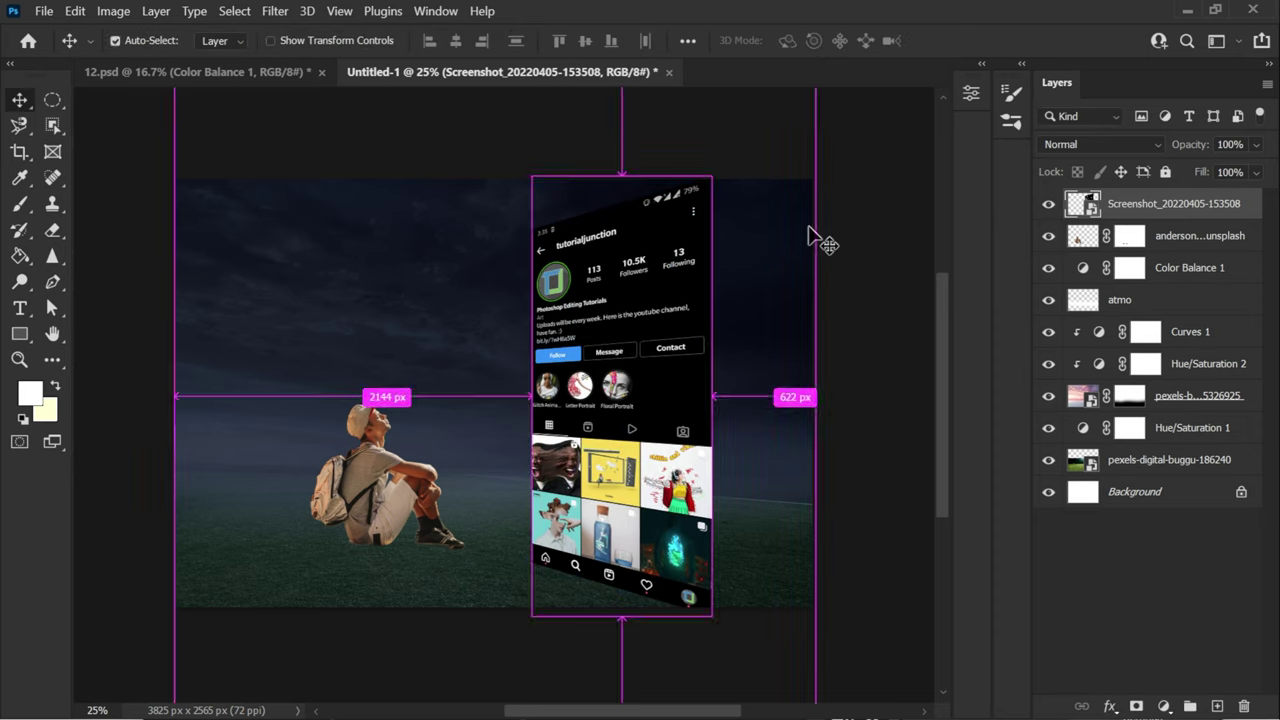
pyautogui.hotkey('ctrl', 't')
pyautogui.moveTo(711, 177); pyautogui.dragTo(686, 243)
pyautogui.moveTo(664, 430); pyautogui.dragTo(664, 399)
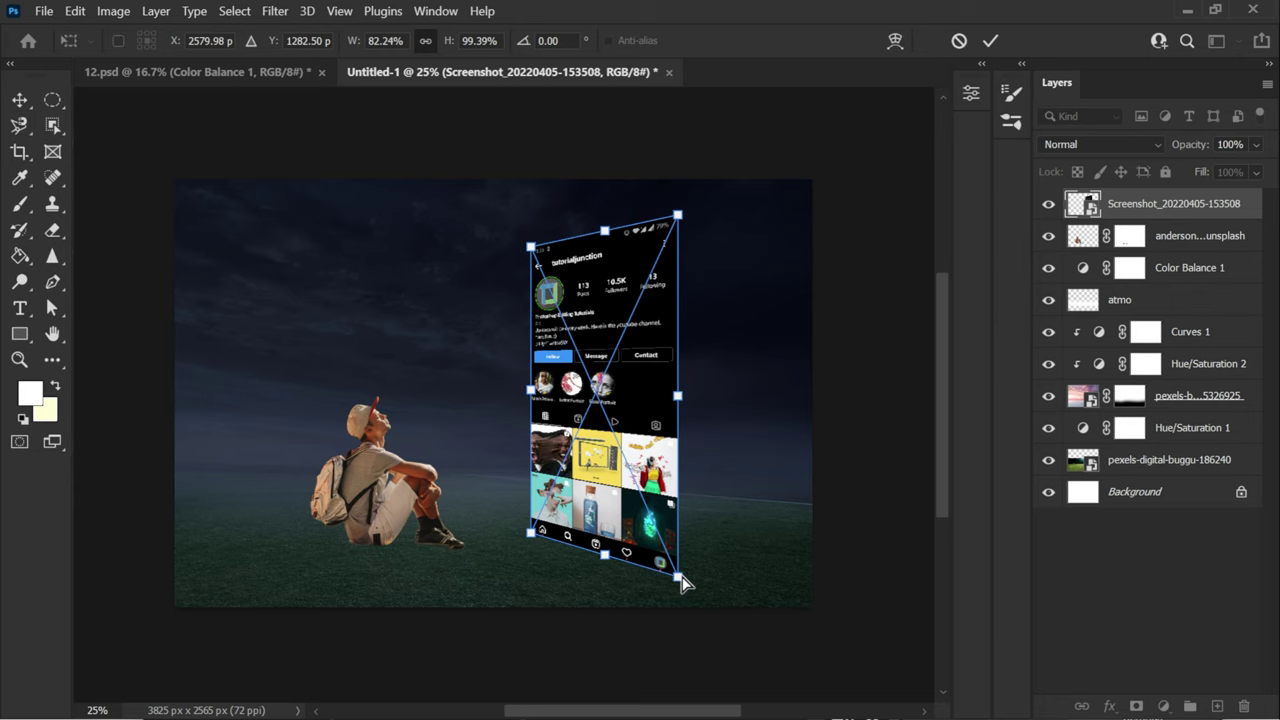
pyautogui.moveTo(679, 582); pyautogui.dragTo(679, 600)
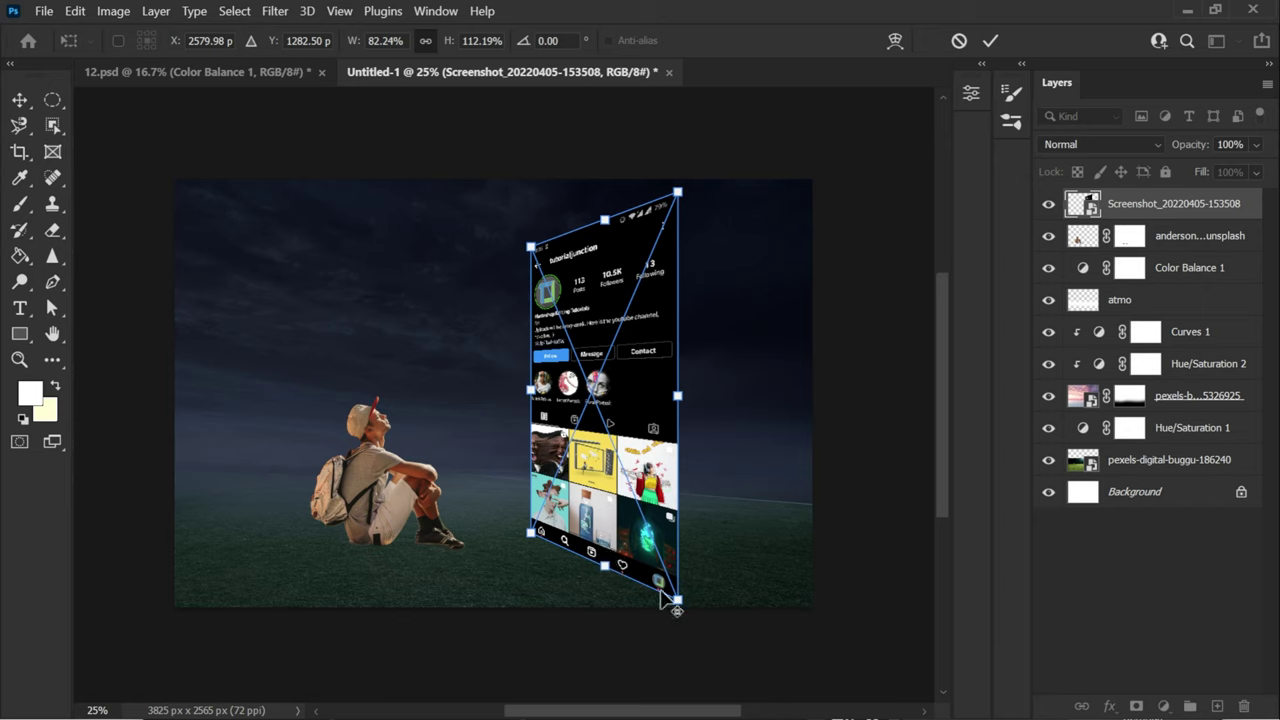
pyautogui.moveTo(680, 600); pyautogui.dragTo(678, 626)
pyautogui.moveTo(678, 193); pyautogui.dragTo(679, 188)
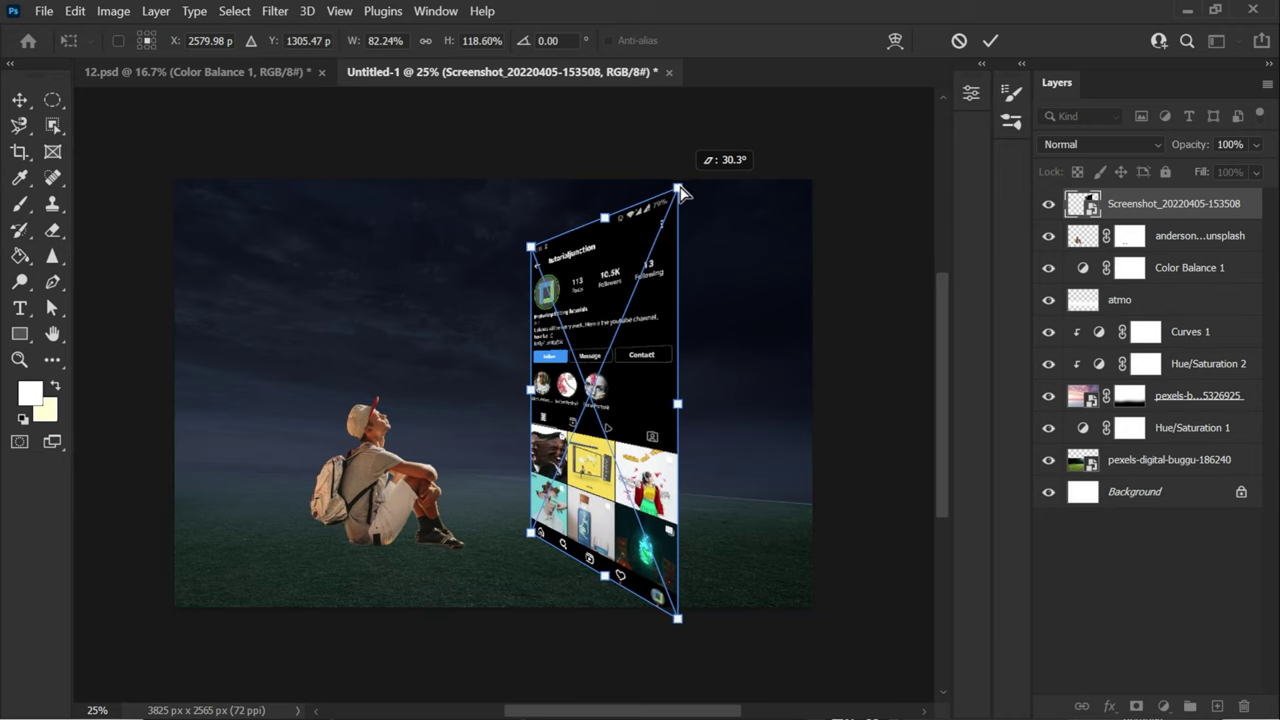
pyautogui.moveTo(593, 483); pyautogui.dragTo(572, 470)
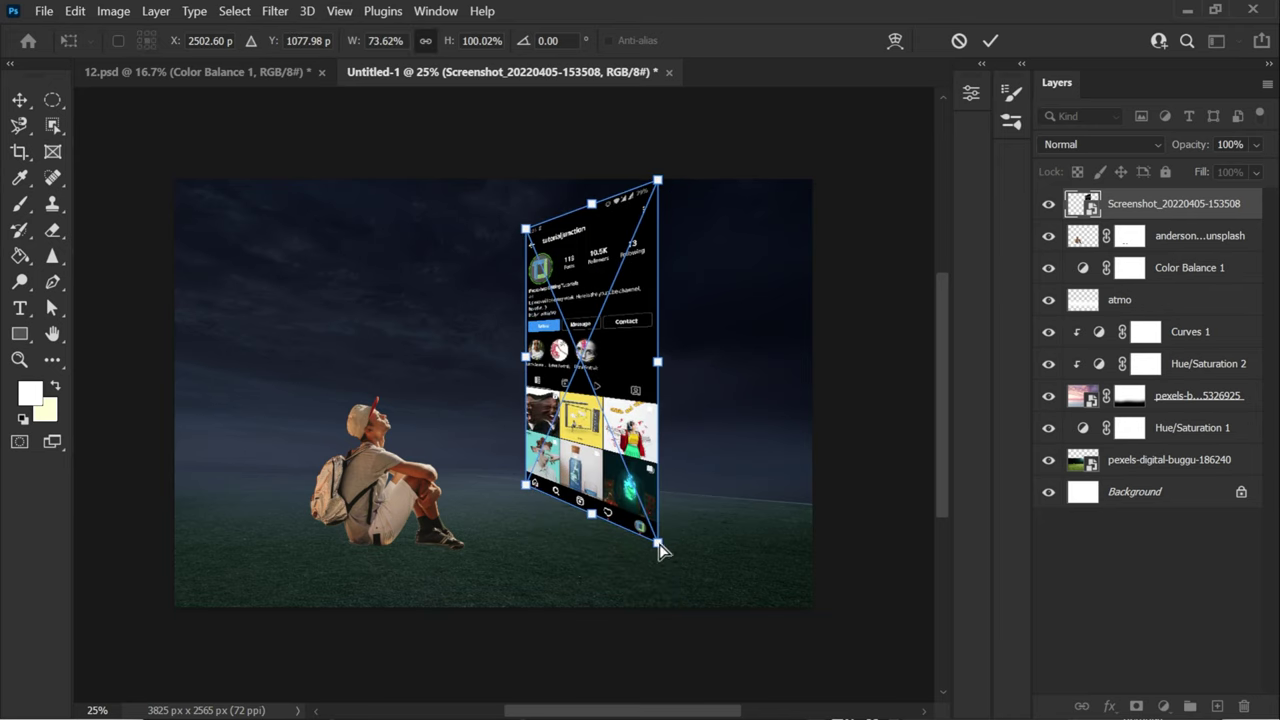
pyautogui.moveTo(657, 543); pyautogui.dragTo(663, 580)
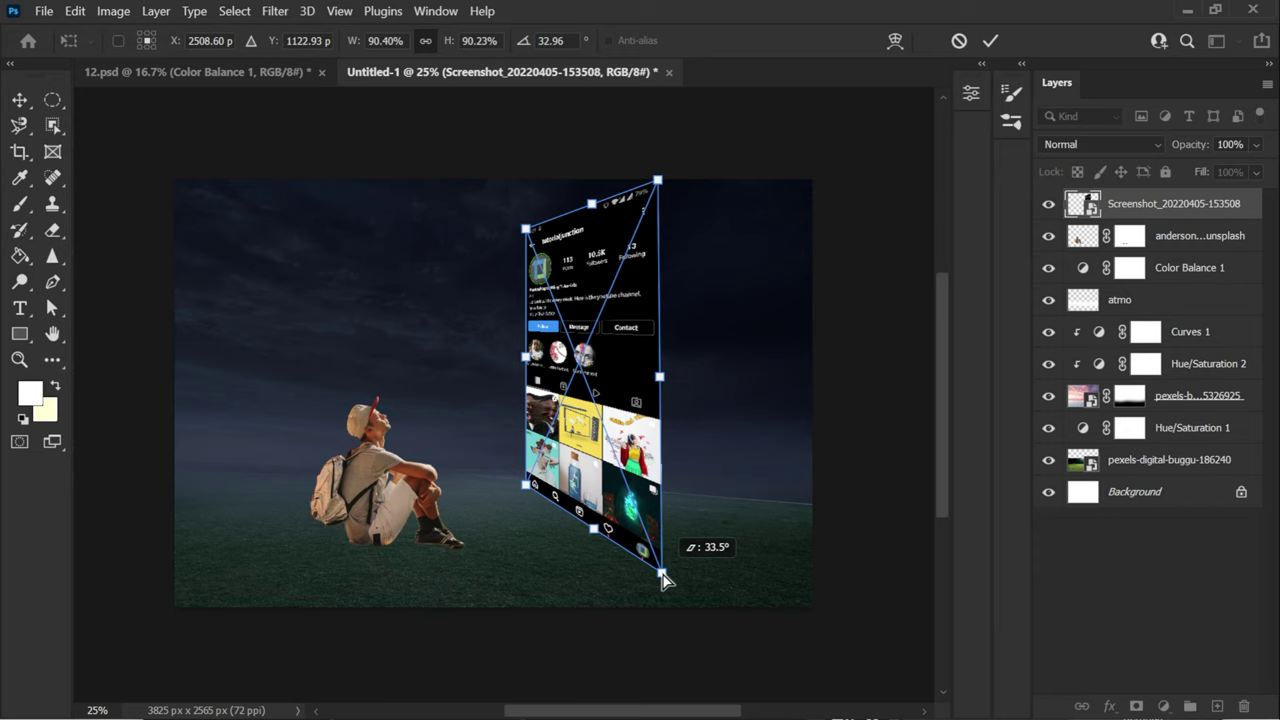
pyautogui.press('Return')
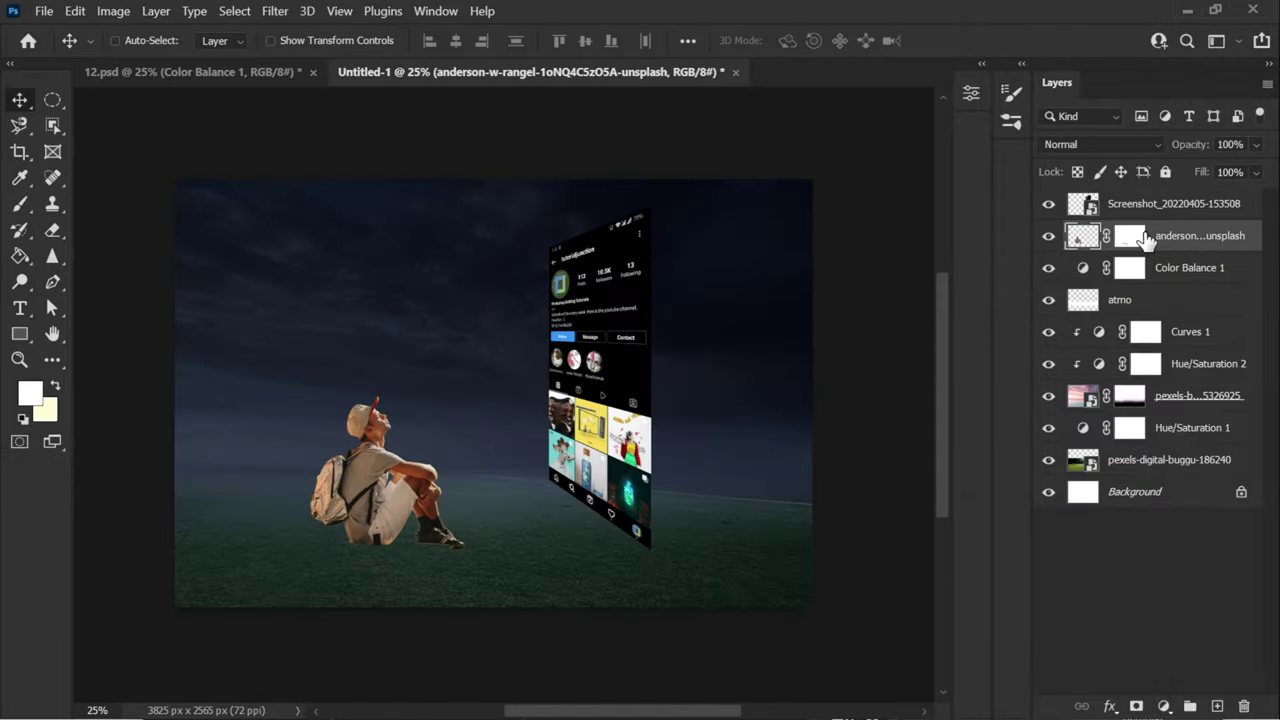
# - Add a new layer named 'cast shadow' directly below the boy's layer
pyautogui.click(1048, 236)
pyautogui.click(1218, 706)
pyautogui.moveTo(1140, 236); pyautogui.dragTo(1143, 270)
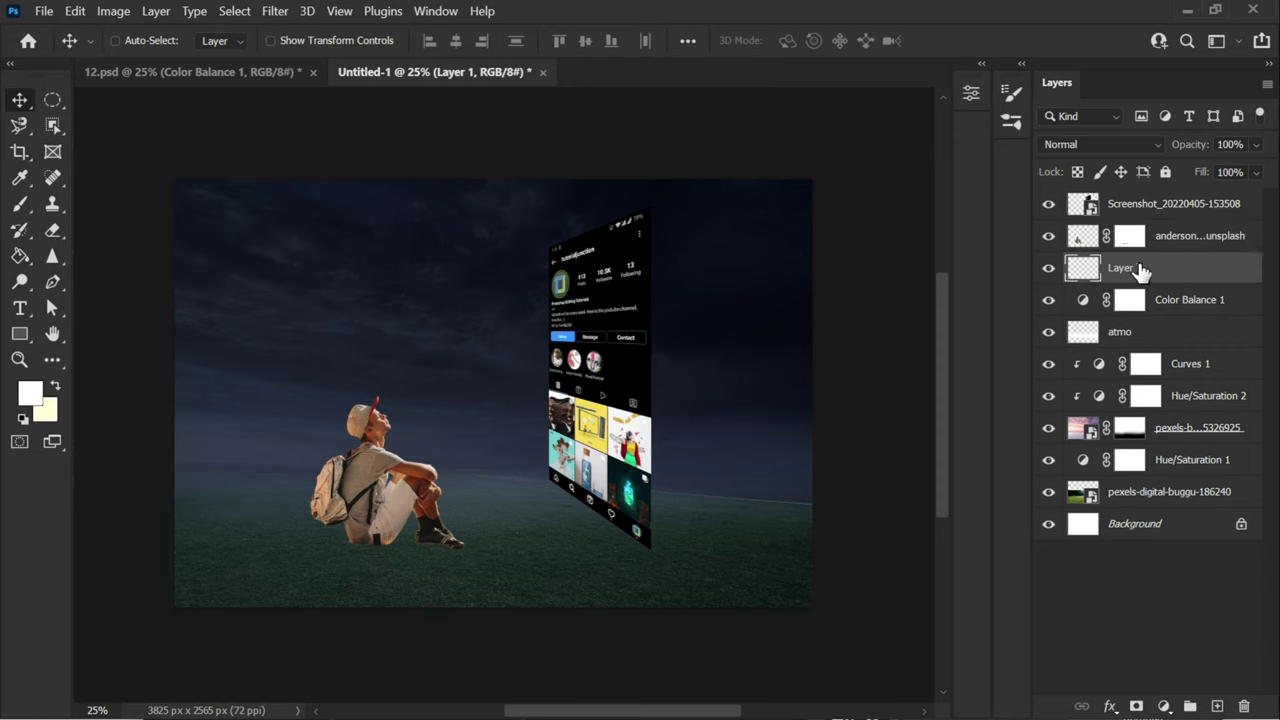
pyautogui.doubleClick(1125, 266)
pyautogui.write('cast shadow')
pyautogui.press('Return')
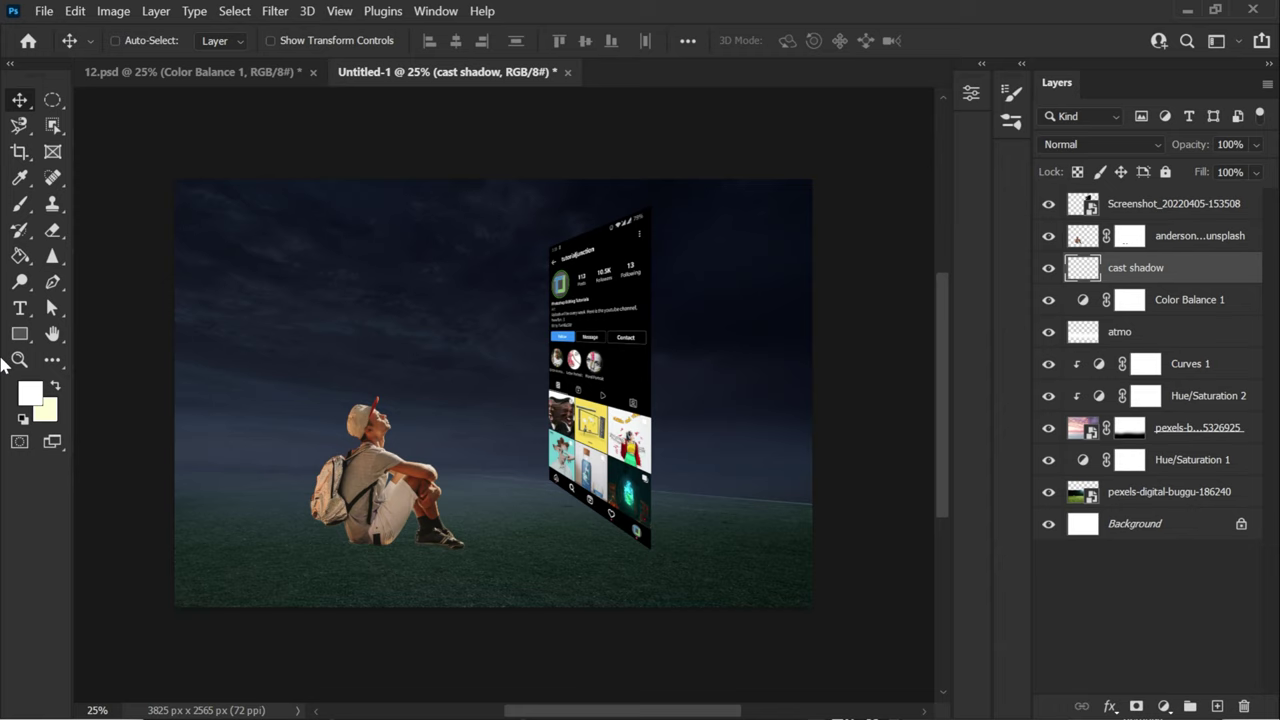
# - Set up a soft round black brush at about 35% opacity
pyautogui.click(19, 208)
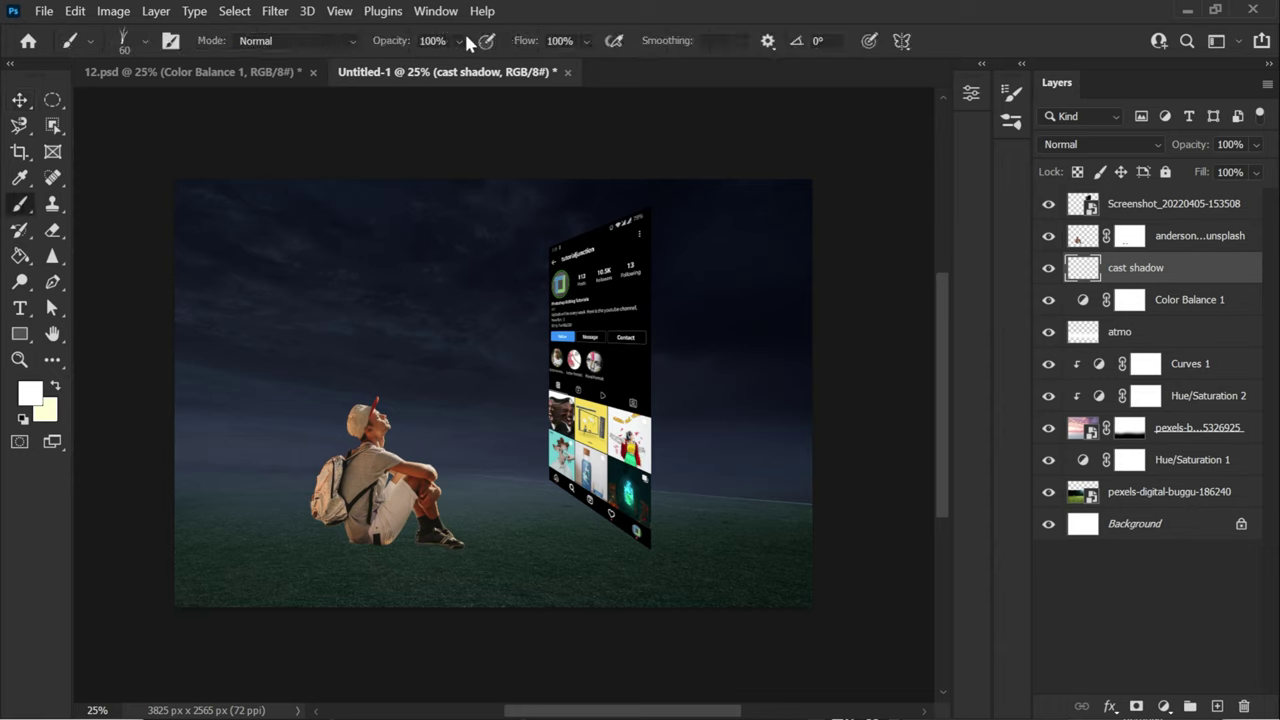
pyautogui.moveTo(460, 40); pyautogui.dragTo(436, 66)
pyautogui.click(23, 419)
pyautogui.click(32, 397)
pyautogui.click(812, 128)
pyautogui.click(124, 40)
pyautogui.doubleClick(103, 206)
# - Paint a soft dark shadow around the boy at 17% opacity, brush sizes 90 to 500
pyautogui.moveTo(374, 543); pyautogui.dragTo(373, 533)
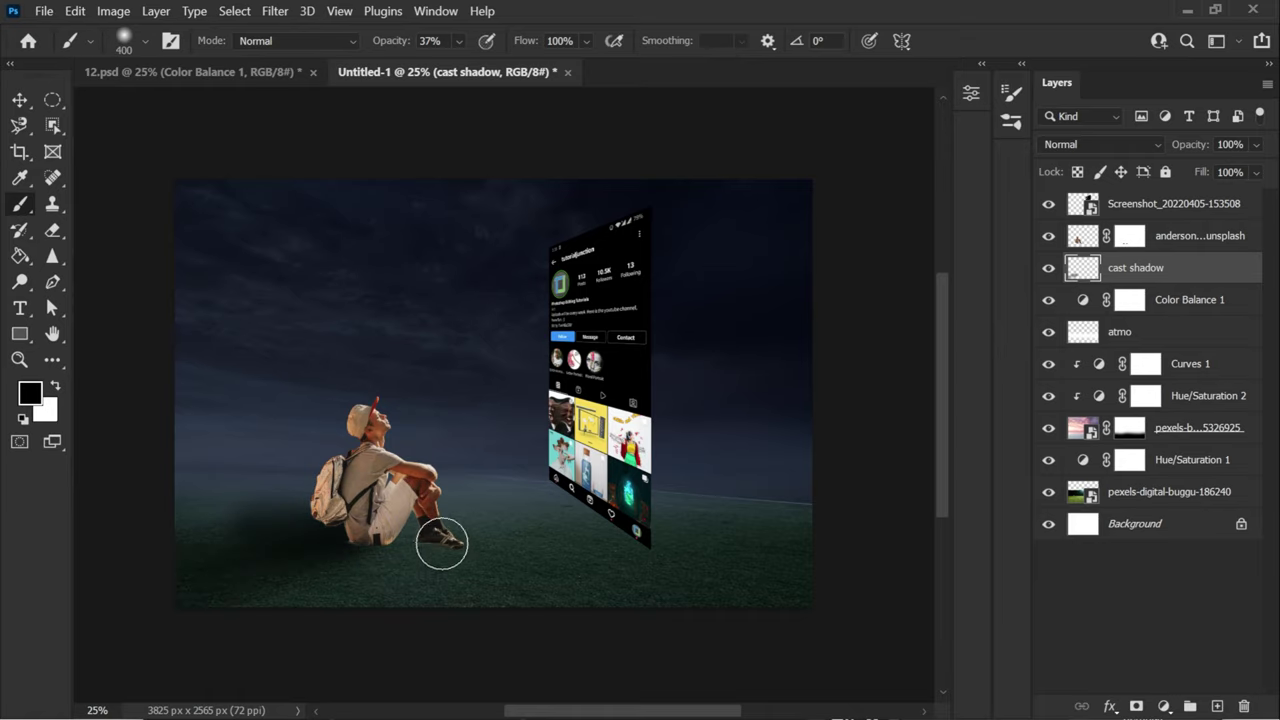
pyautogui.press('1')
pyautogui.press('7')
pyautogui.press(']')
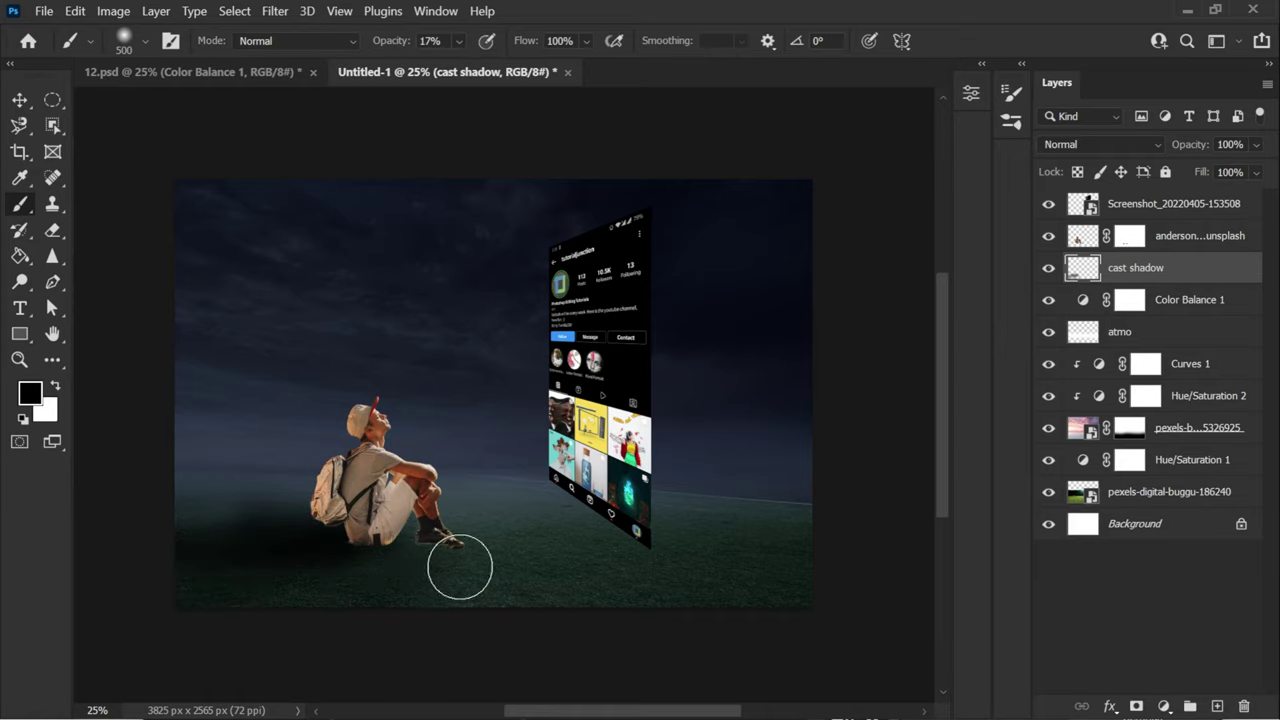
pyautogui.scroll(5, 383, 623)
pyautogui.press('[')
pyautogui.press('[')
pyautogui.press('[')
pyautogui.press('[')
pyautogui.press('[')
pyautogui.press('[')
pyautogui.press('[')
pyautogui.press('[')
pyautogui.press('[')
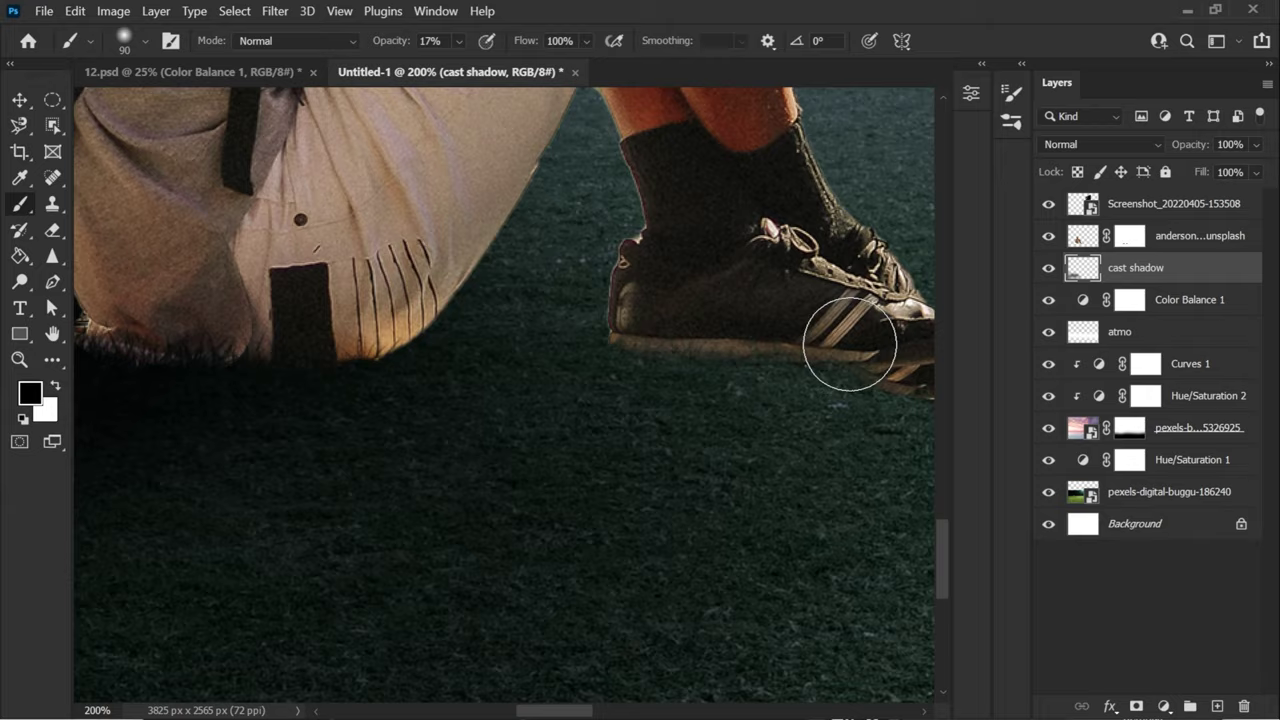
pyautogui.hscroll(3, 600, 370)
pyautogui.scroll(-3, 462, 410)
pyautogui.scroll(-2, 462, 410)
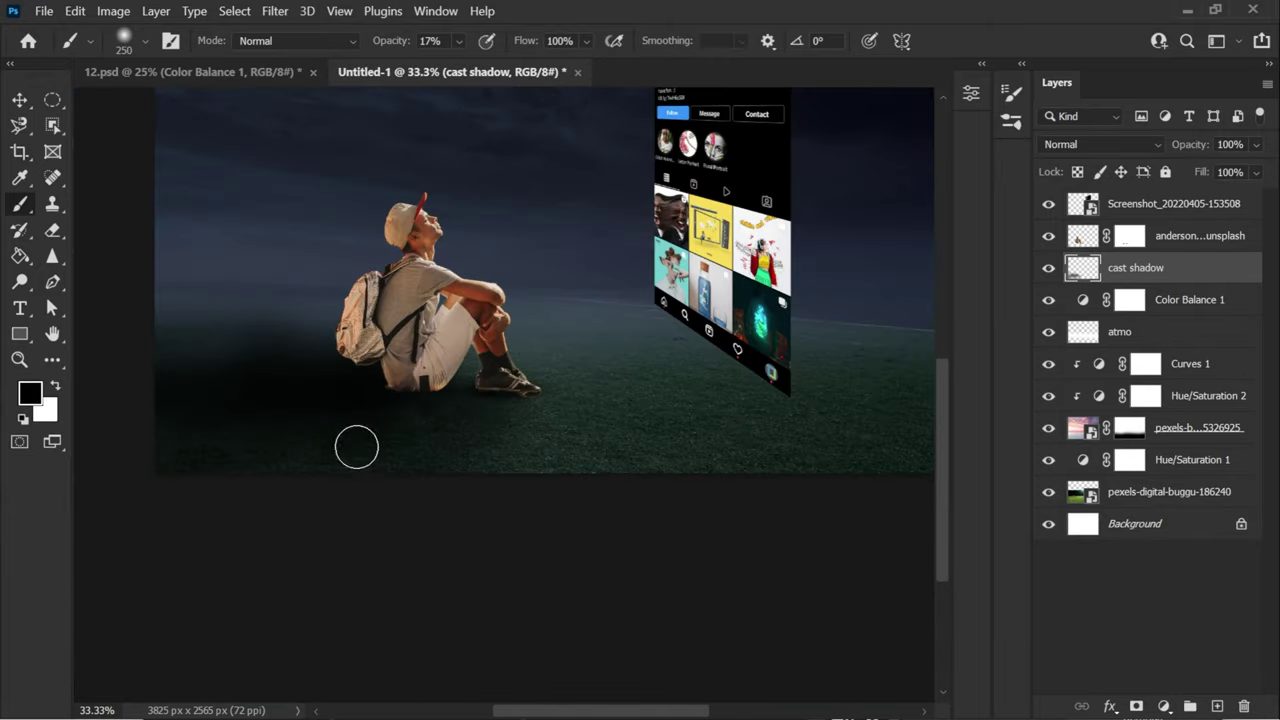
pyautogui.press(']')
pyautogui.press(']')
pyautogui.press(']')
pyautogui.press(']')
pyautogui.press(']')
pyautogui.press(']')
pyautogui.press(']')
pyautogui.press(']')
pyautogui.press(']')
pyautogui.scroll(2, 546, 551)
pyautogui.hscroll(-2, 546, 551)
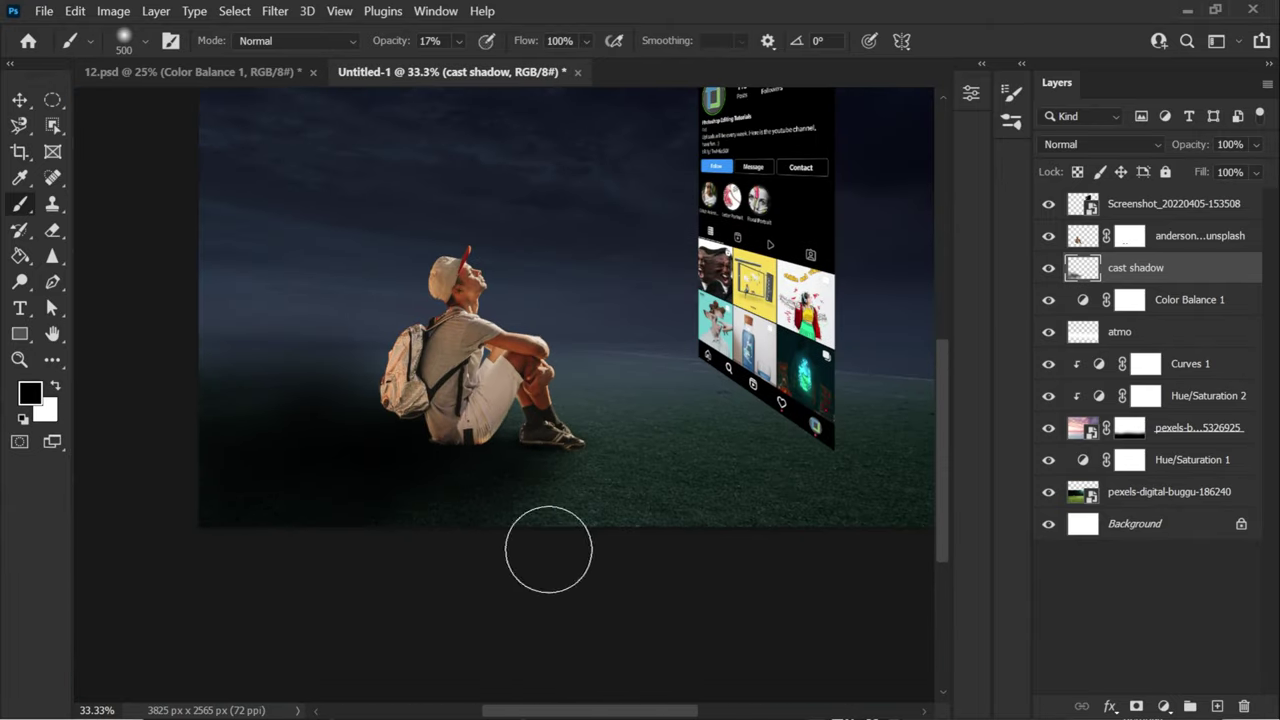
# - Erase excess shadow with a 29% opacity, 1100 px eraser
pyautogui.press('e')
pyautogui.press('2')
pyautogui.press('9')
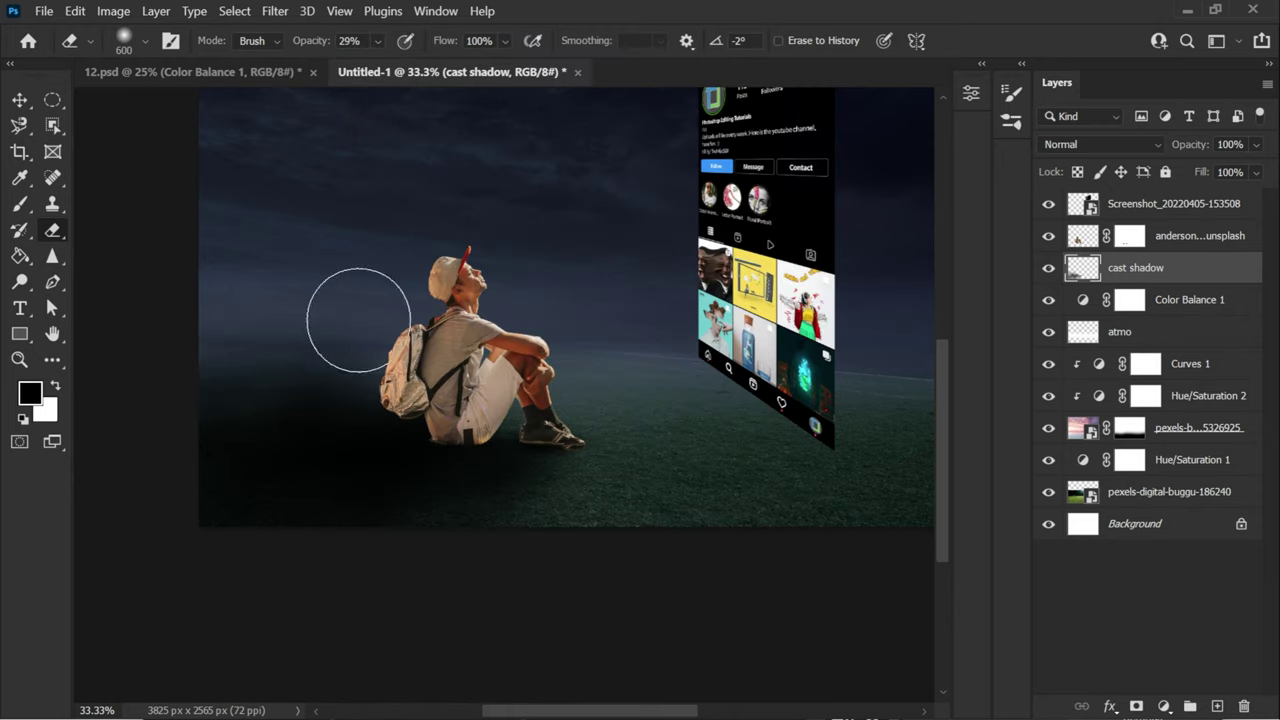
pyautogui.press(']')
pyautogui.press(']')
pyautogui.press(']')
pyautogui.press(']')
pyautogui.press(']')
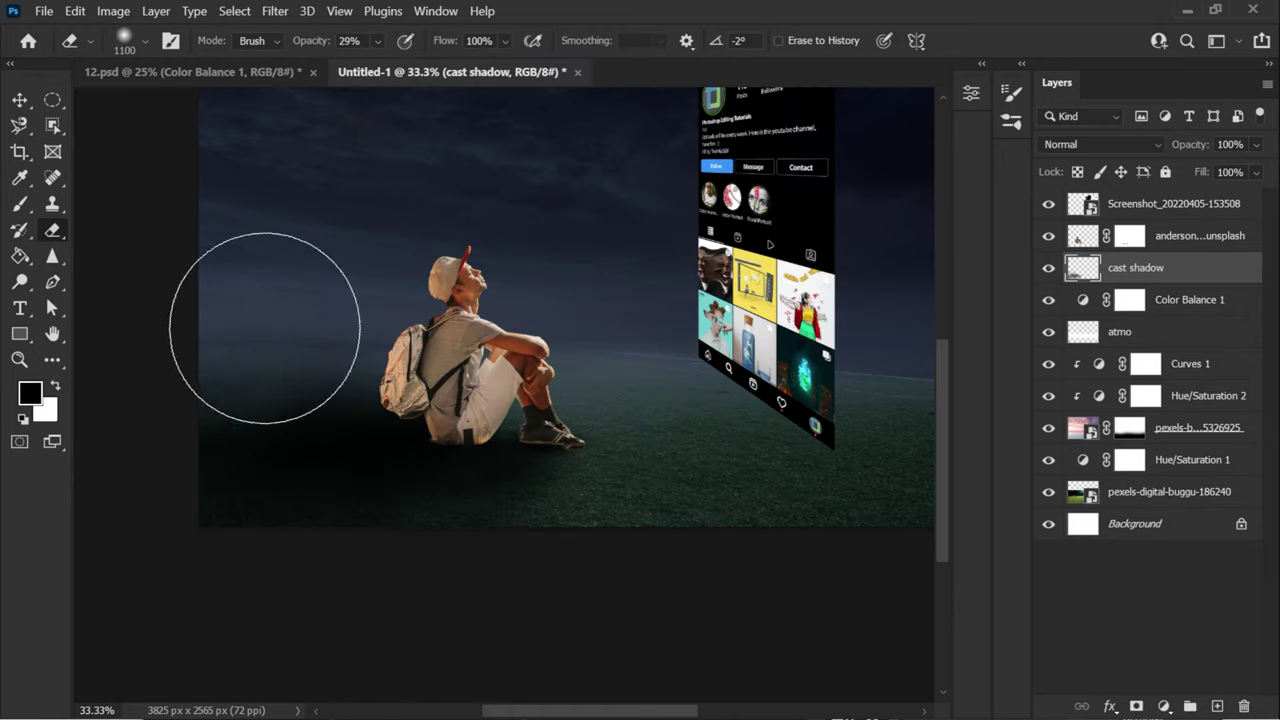
pyautogui.scroll(-1, 300, 334)
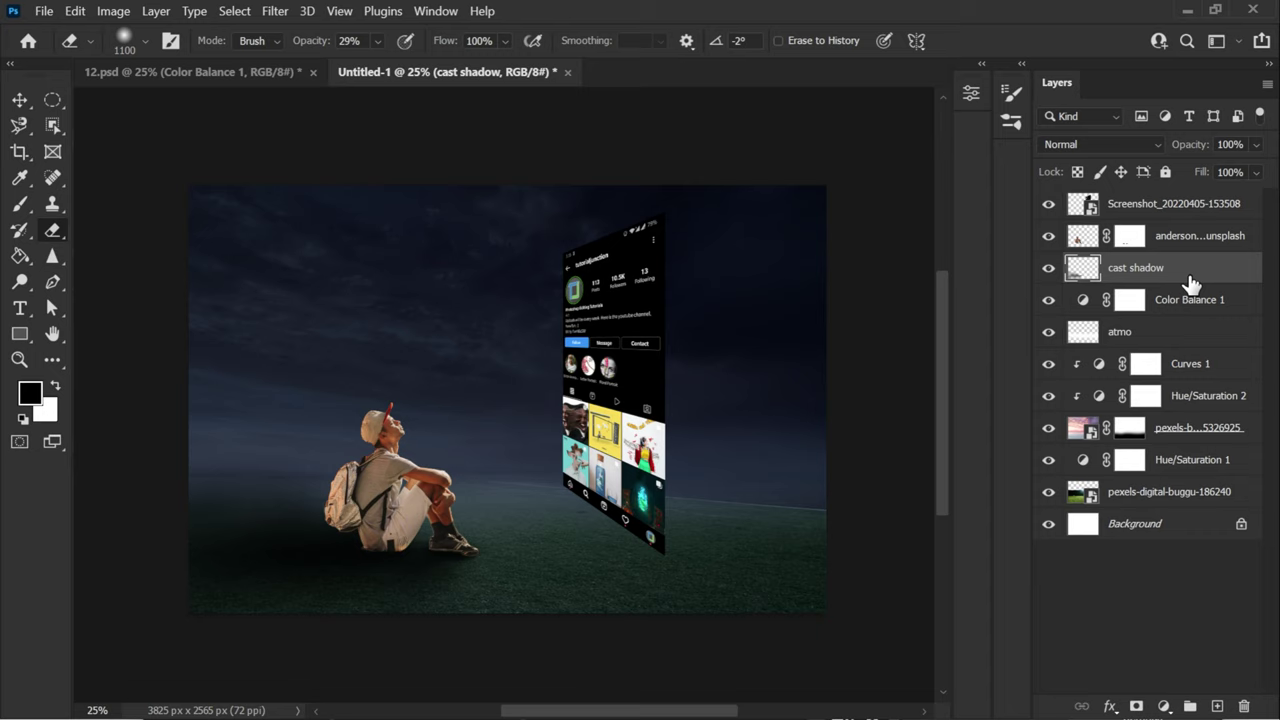
# - Push Color Balance 1 highlights toward blue by +20 and tweak the shadows
pyautogui.click(1129, 299)
pyautogui.doubleClick(1082, 299)
pyautogui.click(745, 151)
pyautogui.click(758, 191)
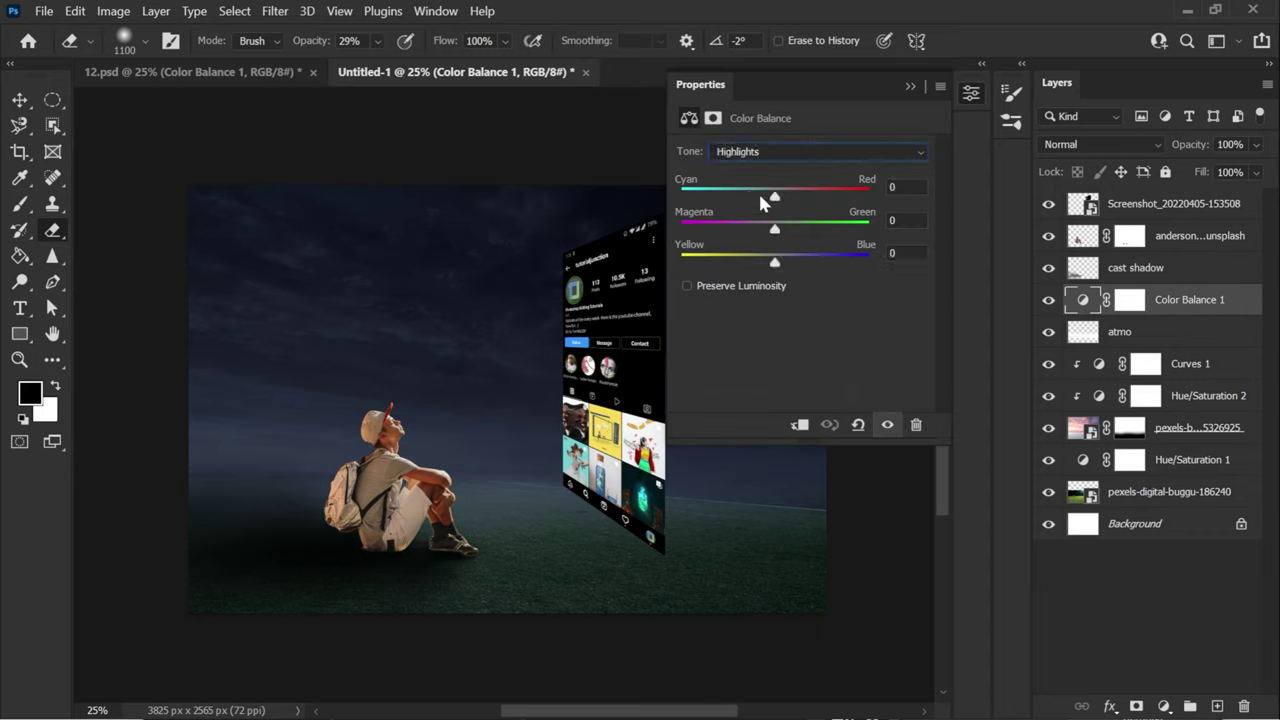
pyautogui.moveTo(765, 269)
pyautogui.mouseDown()
pyautogui.moveTo(813, 263)
pyautogui.moveTo(780, 258)
pyautogui.mouseUp()
pyautogui.click(760, 160)
pyautogui.click(766, 192)
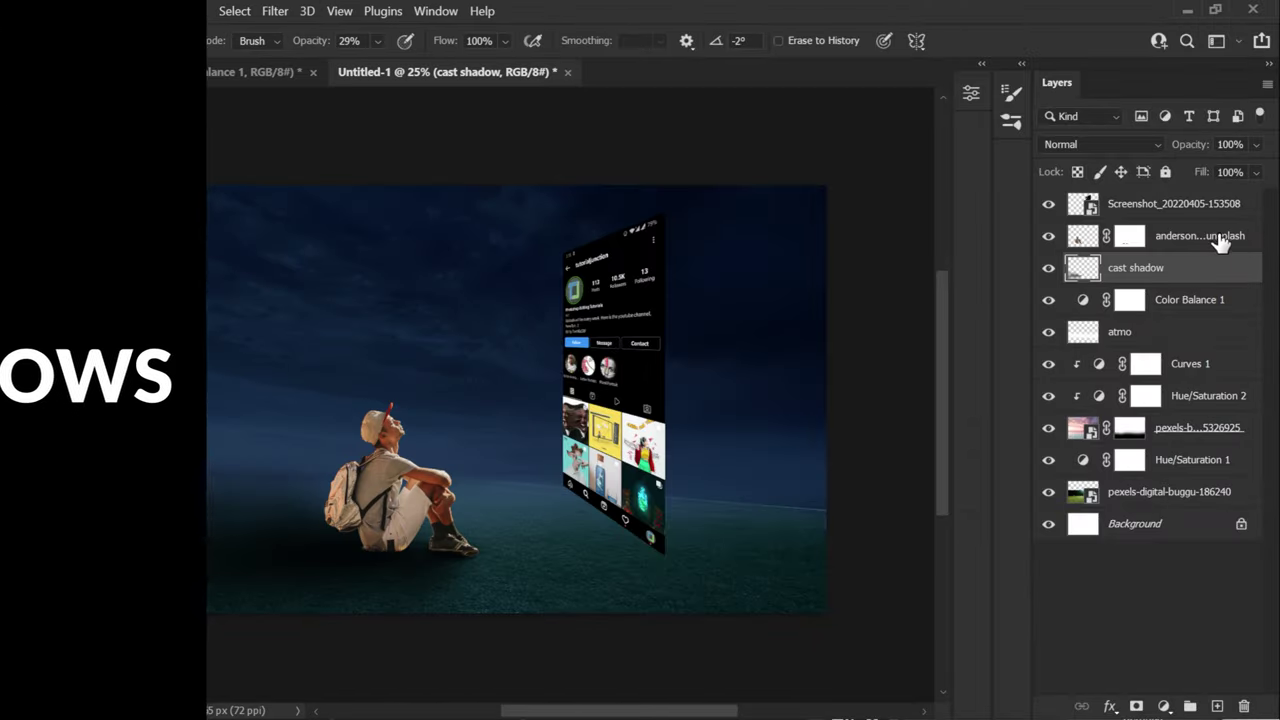
# - Add a Hue/Saturation adjustment clipped to the boy with Lightness -50
pyautogui.click(1215, 238)
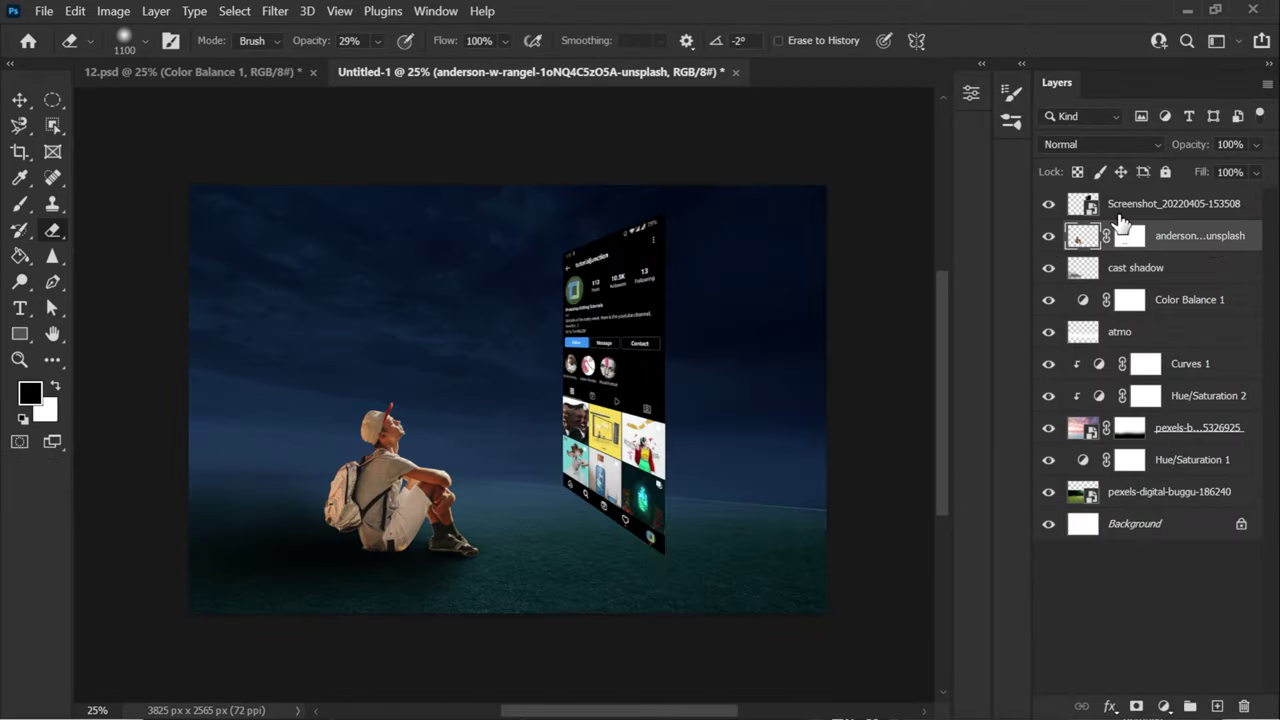
pyautogui.click(1049, 236)
pyautogui.click(1049, 236)
pyautogui.click(1164, 706)
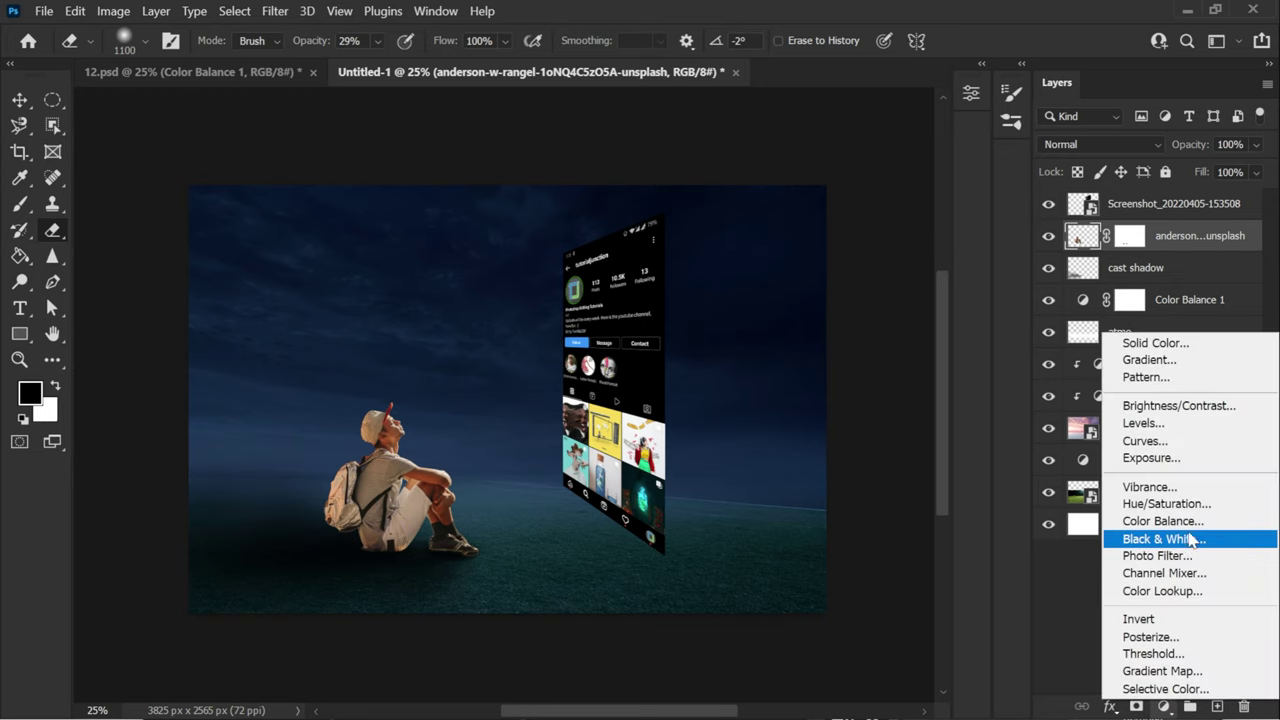
pyautogui.click(1166, 504)
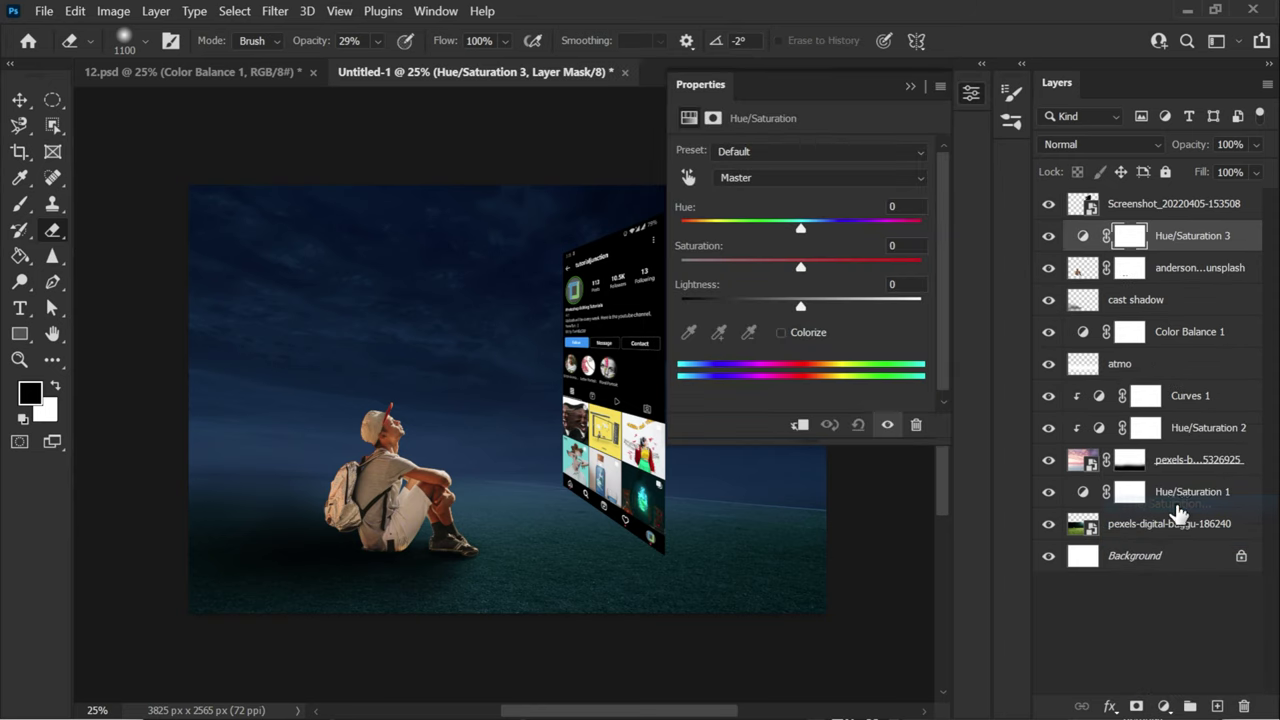
pyautogui.click(801, 428)
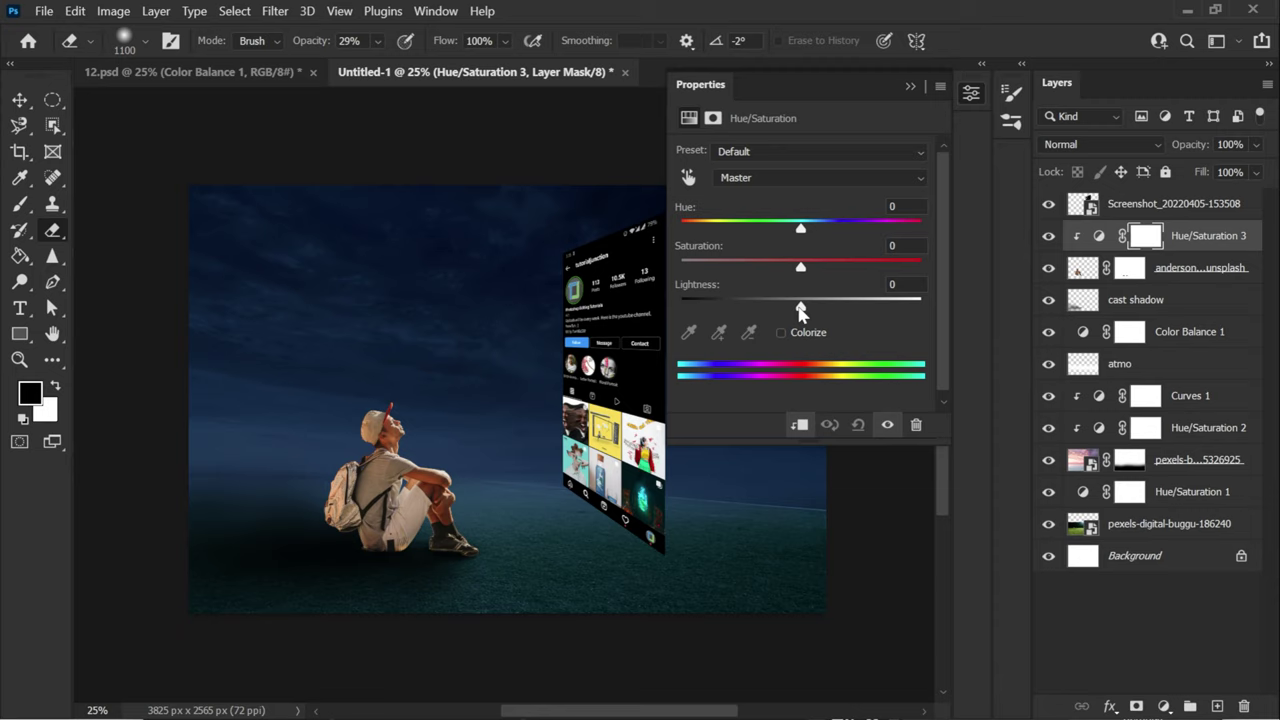
pyautogui.moveTo(800, 310); pyautogui.dragTo(737, 310)
pyautogui.click(909, 87)
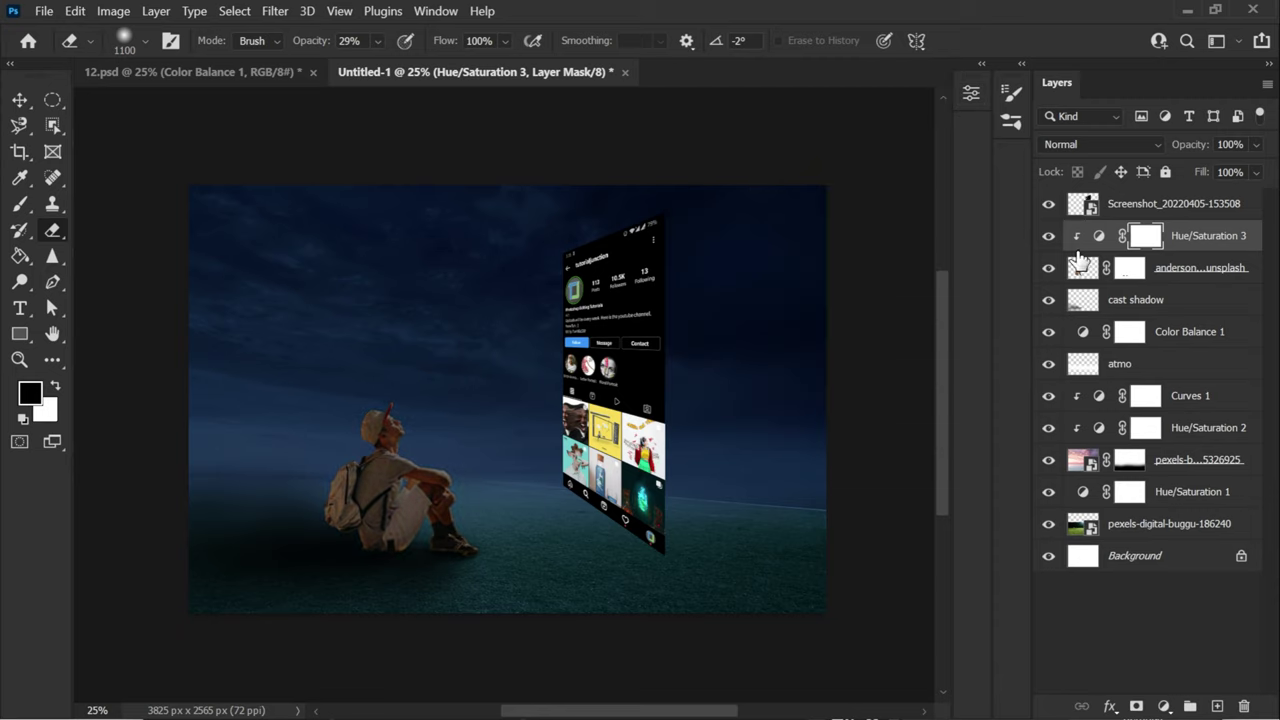
# - Set the brush to 100% opacity and zoom in on the boy
pyautogui.click(20, 206)
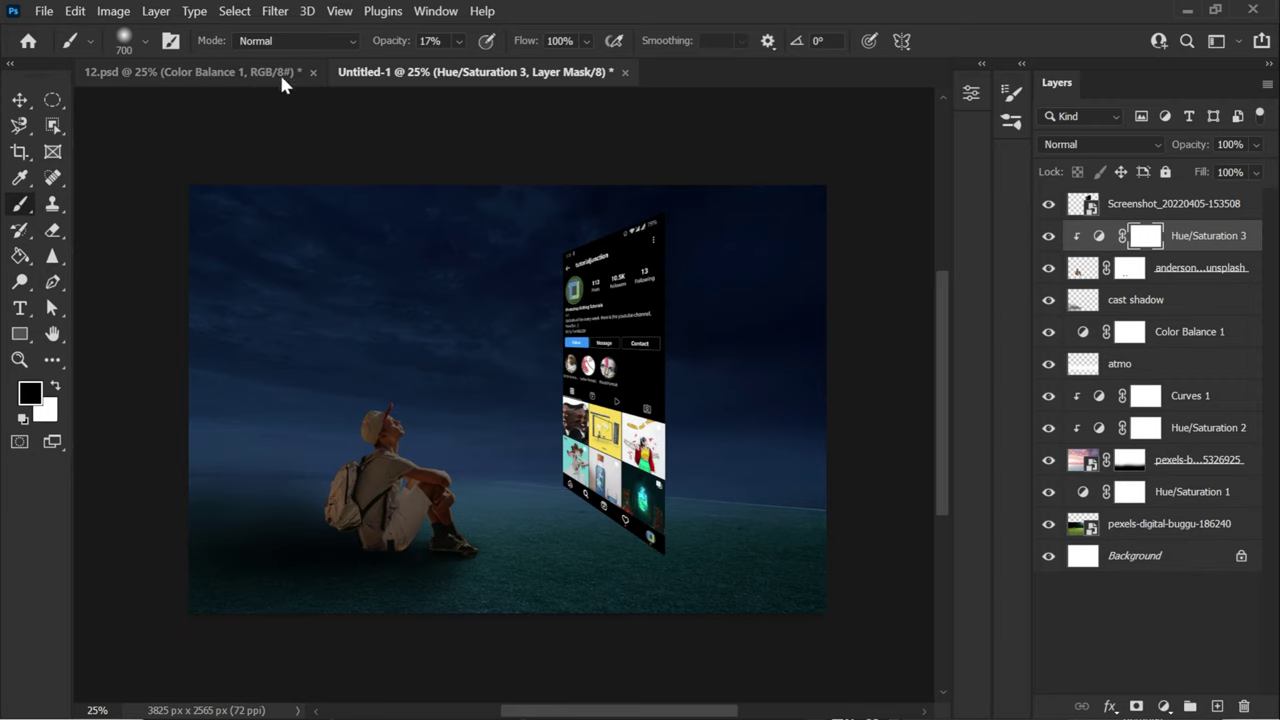
pyautogui.moveTo(391, 40); pyautogui.dragTo(567, 55)
pyautogui.moveTo(380, 52); pyautogui.dragTo(578, 60)
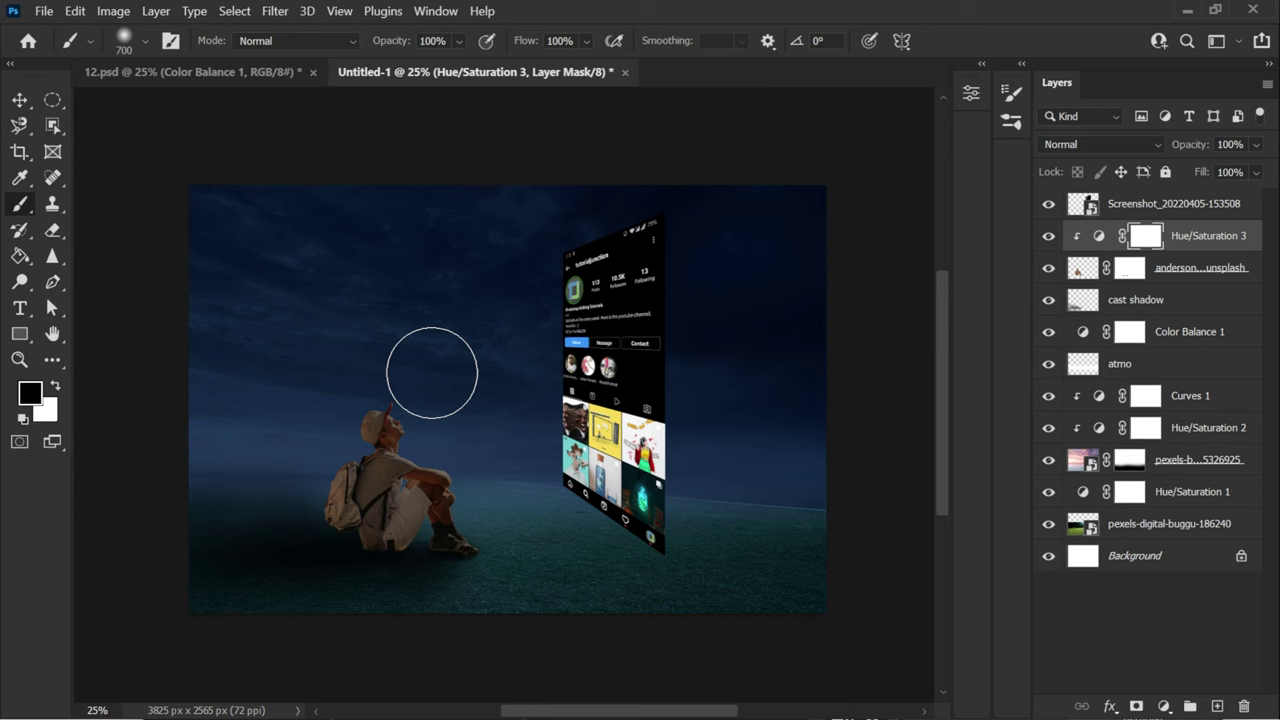
pyautogui.hotkey('ctrl', '+')
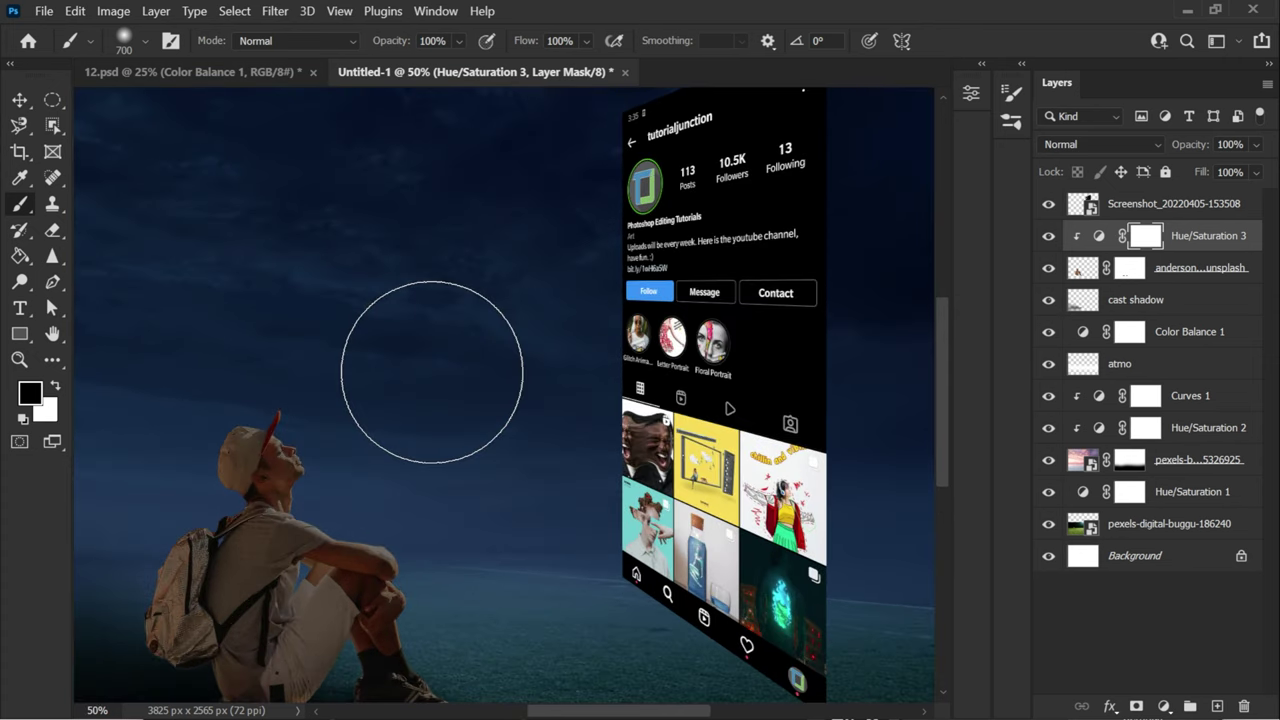
pyautogui.press('[')
# - Paint the Hue/Saturation 3 mask from the boy's face down his body, then zoom out
pyautogui.press('[')
pyautogui.press('[')
pyautogui.press('[')
pyautogui.press('[')
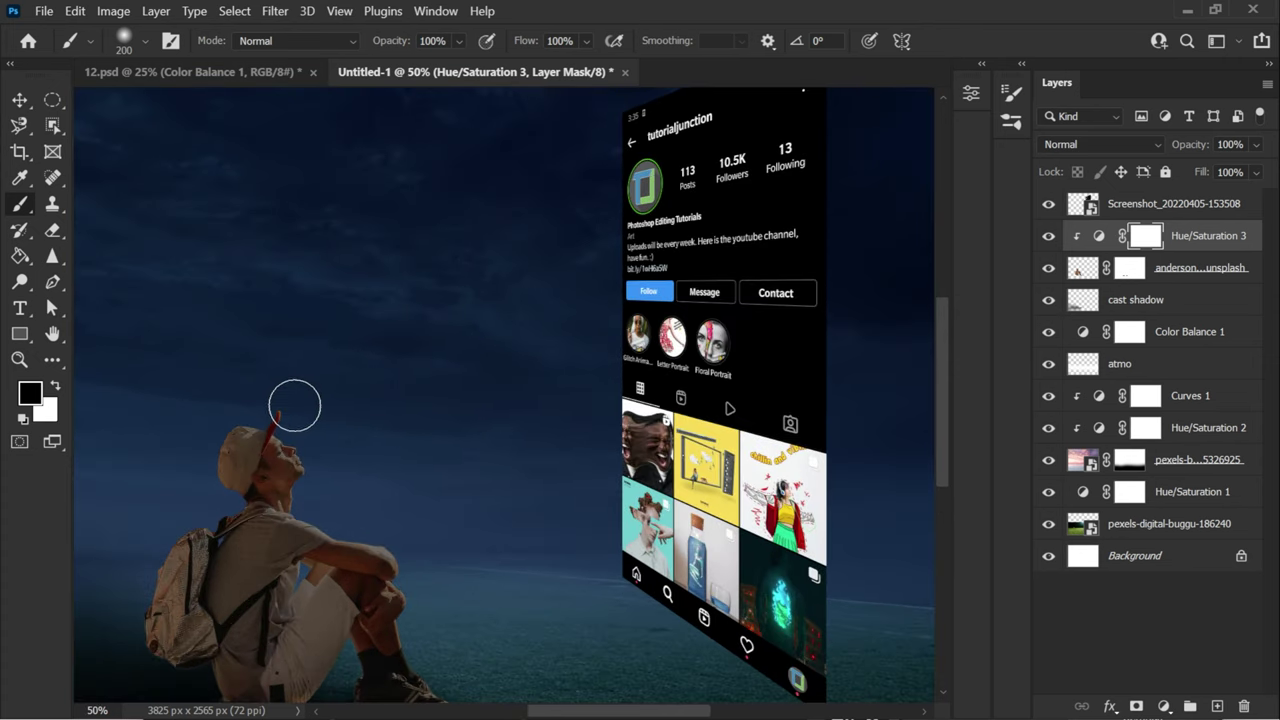
pyautogui.click(316, 434)
pyautogui.moveTo(316, 434)
pyautogui.mouseDown()
pyautogui.moveTo(353, 504)
pyautogui.moveTo(308, 502)
pyautogui.moveTo(386, 524)
pyautogui.moveTo(368, 520)
pyautogui.moveTo(486, 651)
pyautogui.mouseUp()
pyautogui.press('[')
pyautogui.scroll(-2, 486, 651)
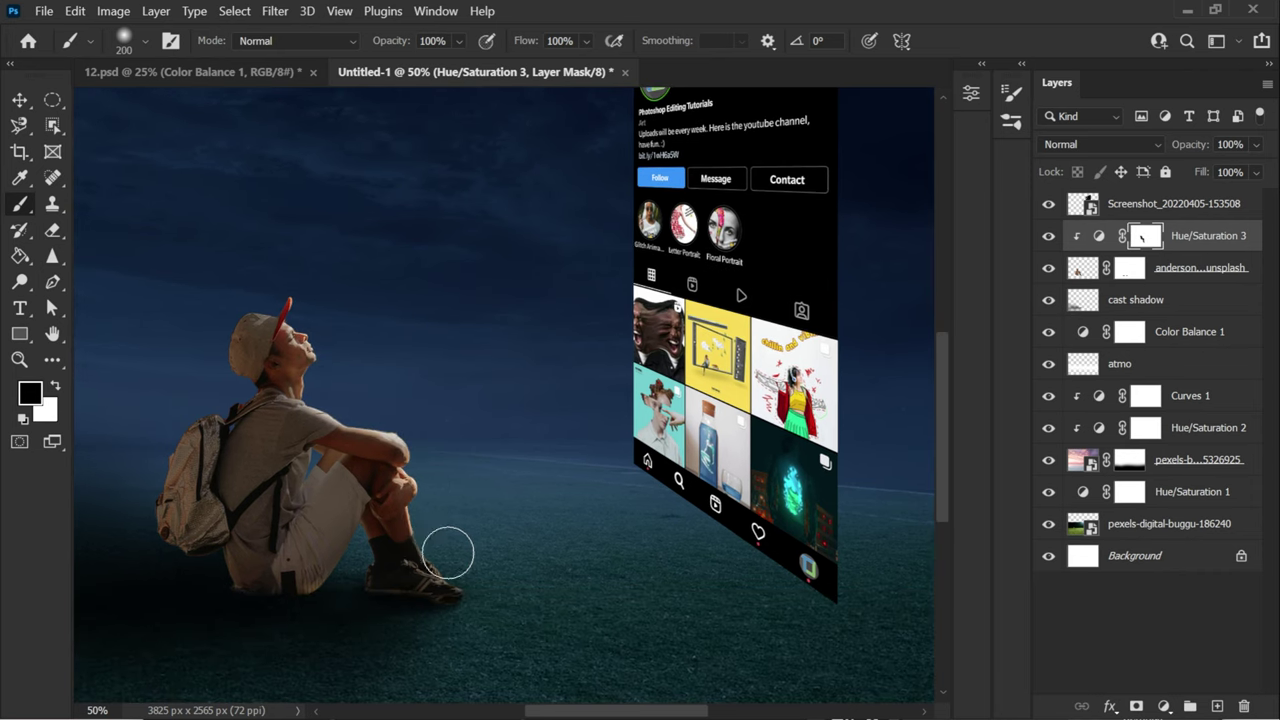
pyautogui.moveTo(443, 550)
pyautogui.mouseDown()
pyautogui.moveTo(418, 472)
pyautogui.moveTo(348, 398)
pyautogui.mouseUp()
pyautogui.press('x')
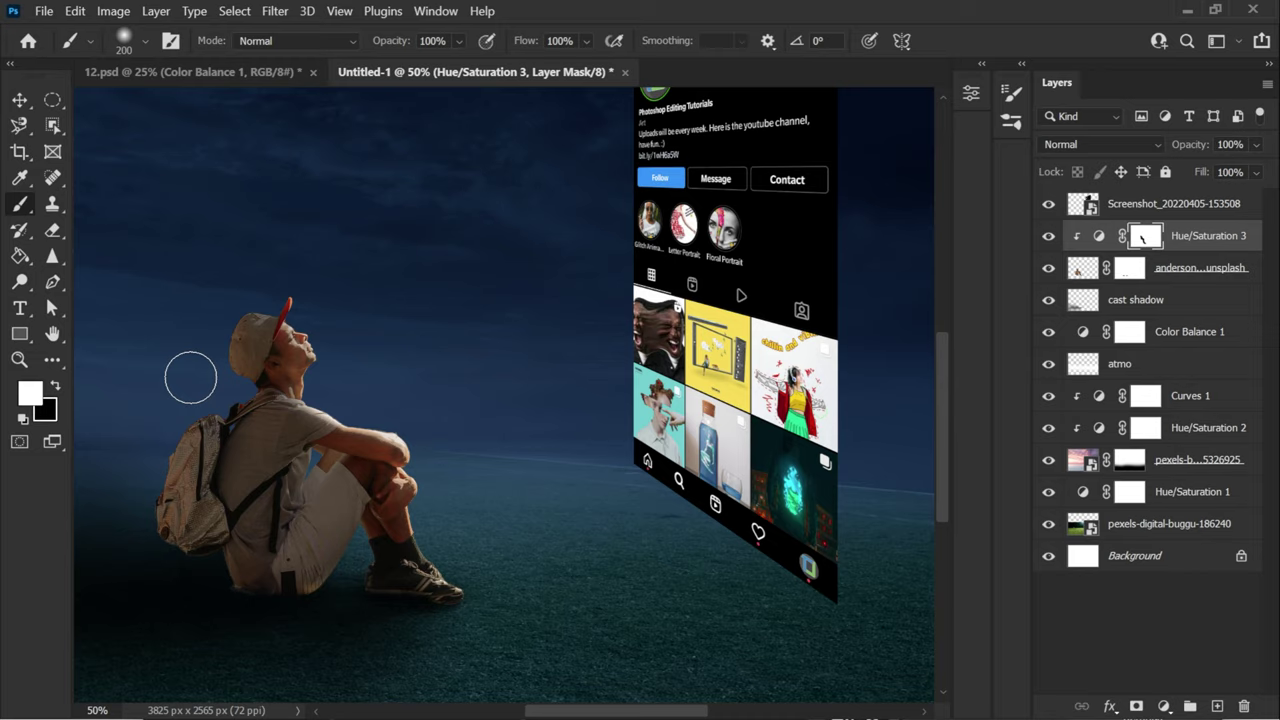
pyautogui.hotkey('ctrl', '-')
pyautogui.hotkey('ctrl', '-')
pyautogui.moveTo(711, 387); pyautogui.dragTo(734, 409)
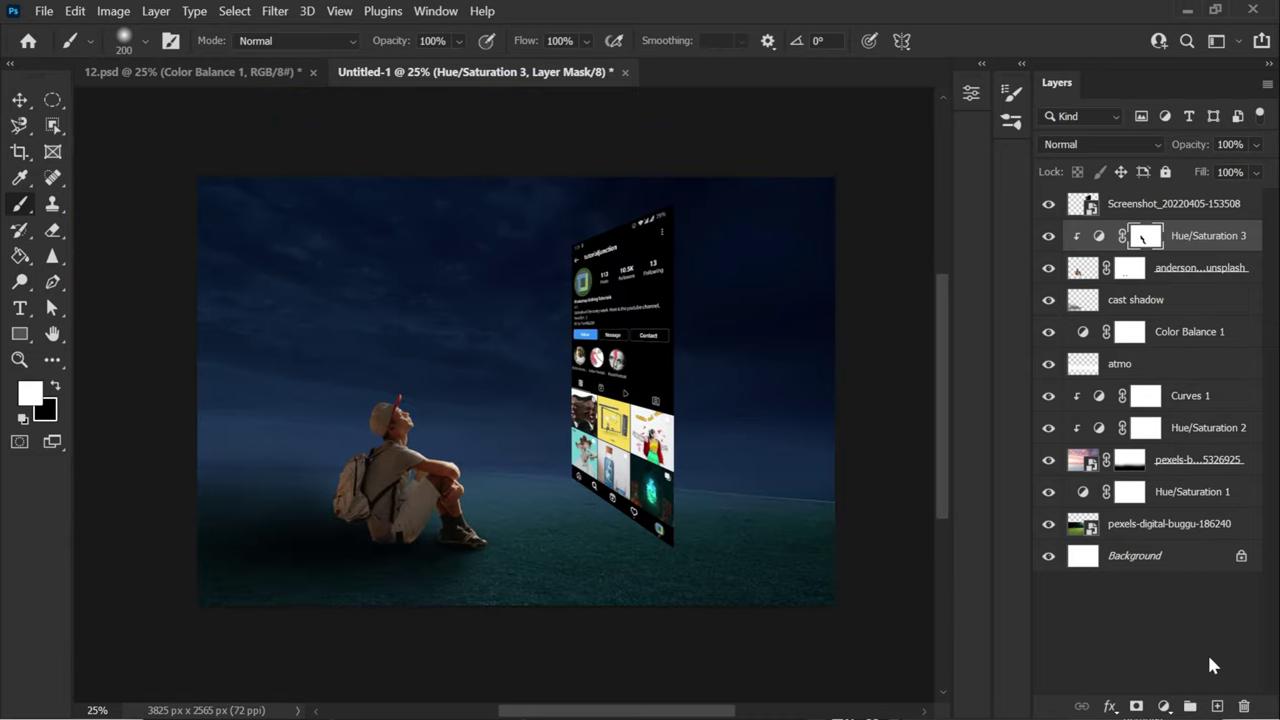
# - Add a new layer named 'shadows' and clip it to the layer below
pyautogui.click(1217, 706)
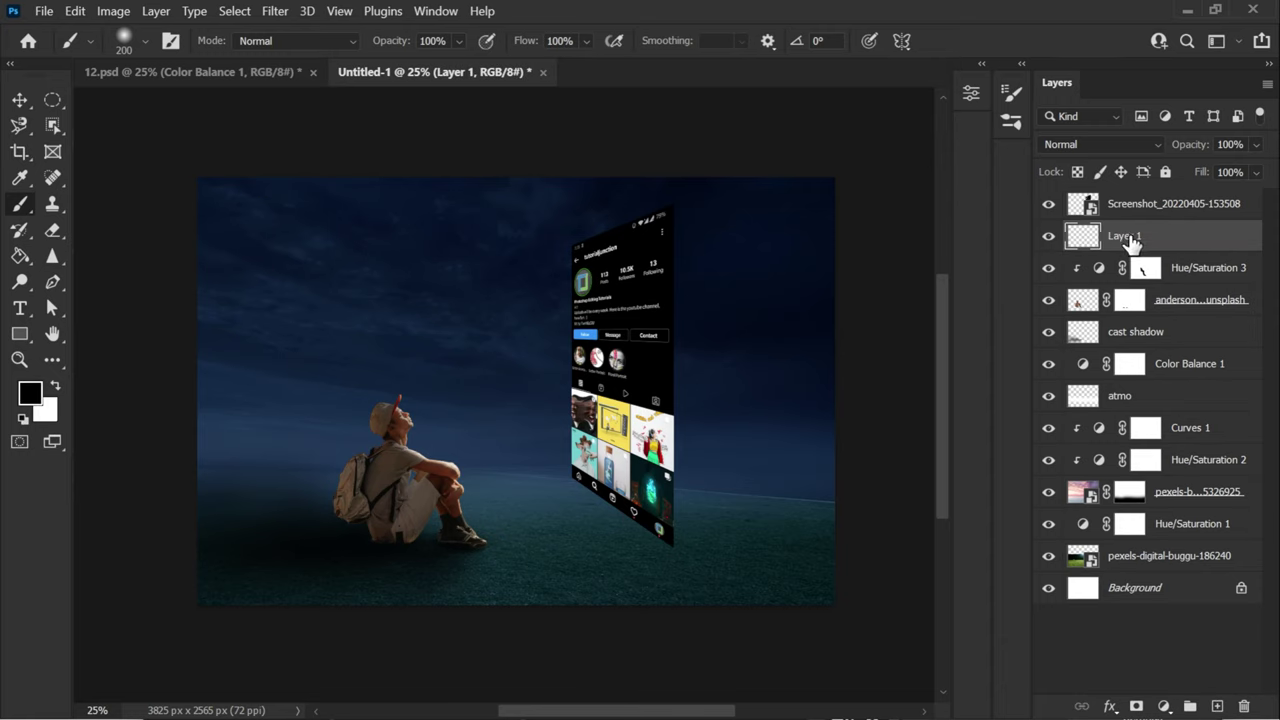
pyautogui.doubleClick(1124, 236)
pyautogui.write('shadows')
pyautogui.press('Return')
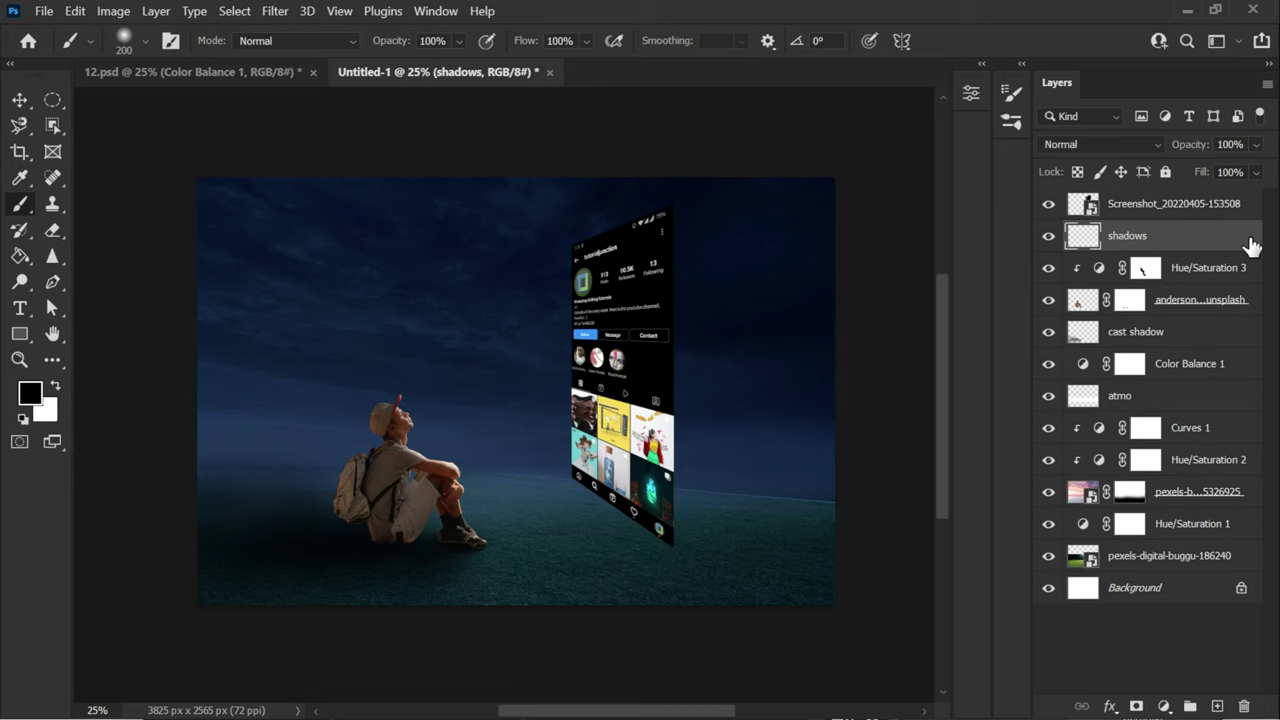
pyautogui.rightClick(1231, 243)
pyautogui.click(1030, 432)
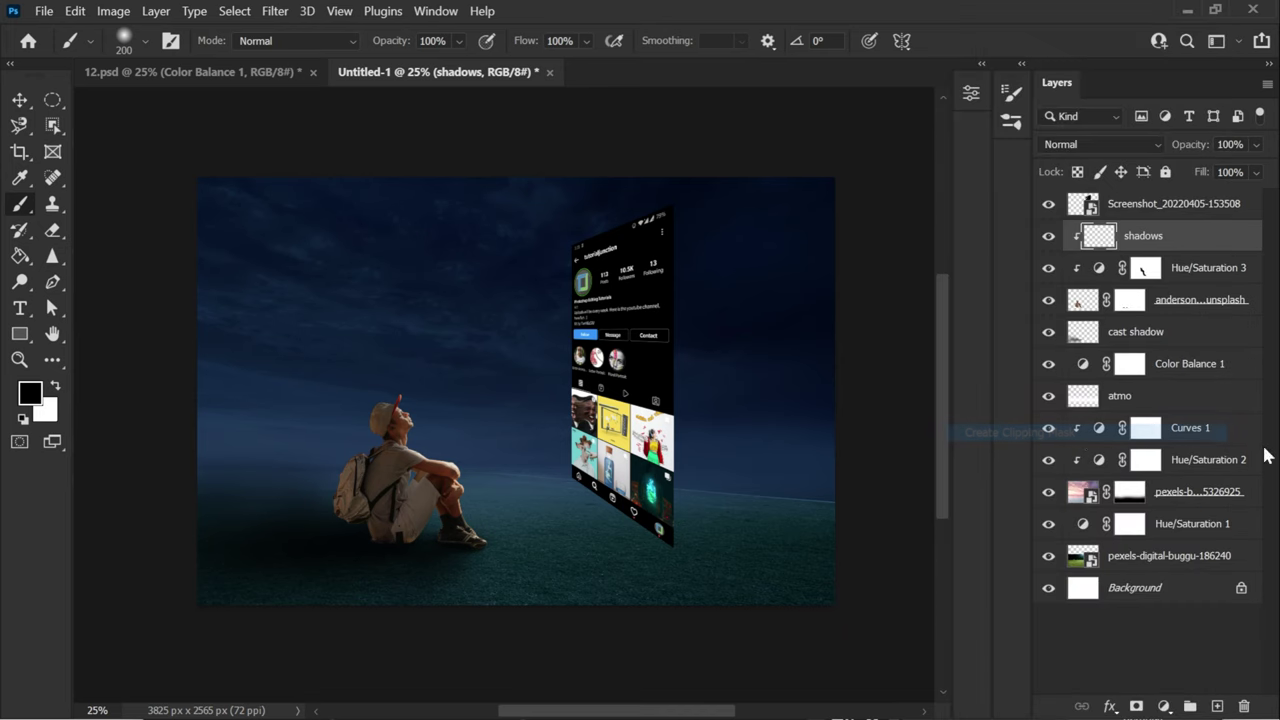
# - Paint soft black shading at about 20% opacity over the boy's back, legs and underside
pyautogui.moveTo(319, 425)
pyautogui.mouseDown()
pyautogui.moveTo(360, 463)
pyautogui.moveTo(467, 444)
pyautogui.moveTo(433, 478)
pyautogui.moveTo(517, 472)
pyautogui.moveTo(394, 529)
pyautogui.mouseUp()
pyautogui.hotkey('ctrl', 'z')
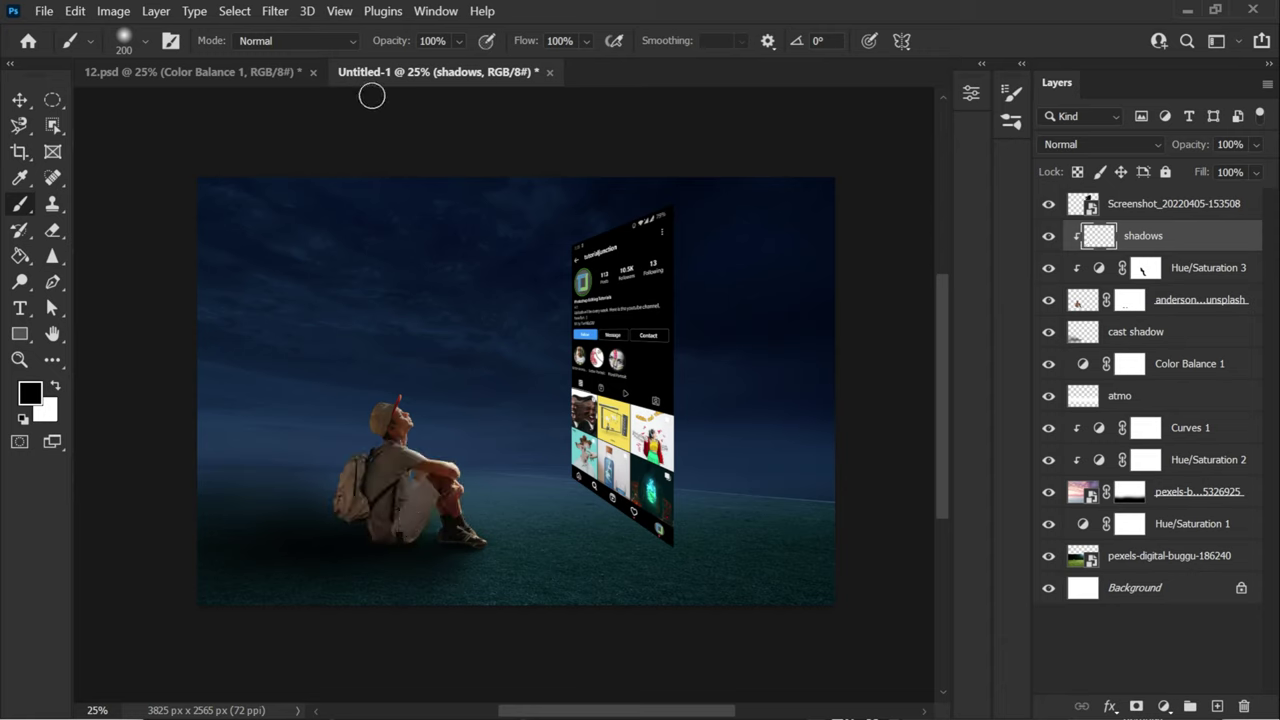
pyautogui.moveTo(456, 41); pyautogui.dragTo(421, 61)
pyautogui.press(']')
pyautogui.press(']')
pyautogui.press(']')
pyautogui.press(']')
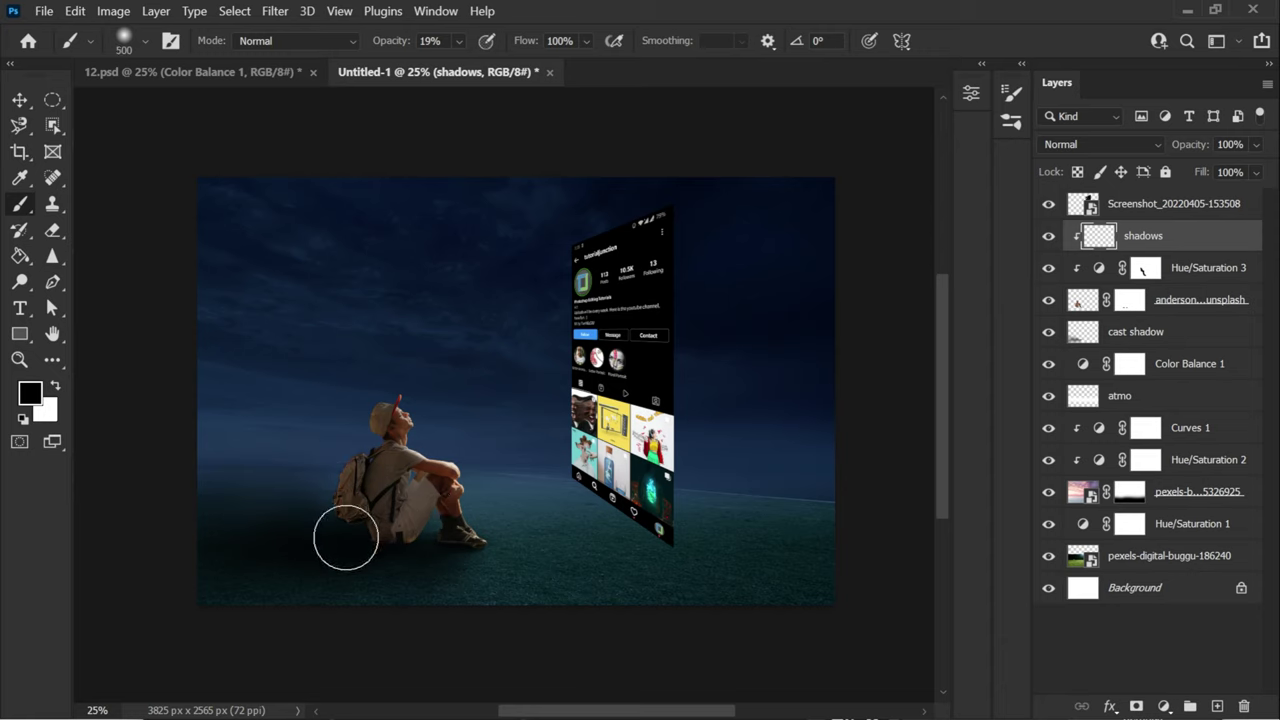
pyautogui.moveTo(346, 538)
pyautogui.mouseDown()
pyautogui.moveTo(345, 461)
pyautogui.moveTo(337, 613)
pyautogui.moveTo(342, 531)
pyautogui.moveTo(440, 588)
pyautogui.moveTo(396, 553)
pyautogui.moveTo(509, 582)
pyautogui.moveTo(369, 569)
pyautogui.moveTo(345, 455)
pyautogui.moveTo(364, 426)
pyautogui.moveTo(338, 483)
pyautogui.moveTo(359, 384)
pyautogui.moveTo(350, 429)
pyautogui.moveTo(353, 411)
pyautogui.moveTo(392, 530)
pyautogui.mouseUp()
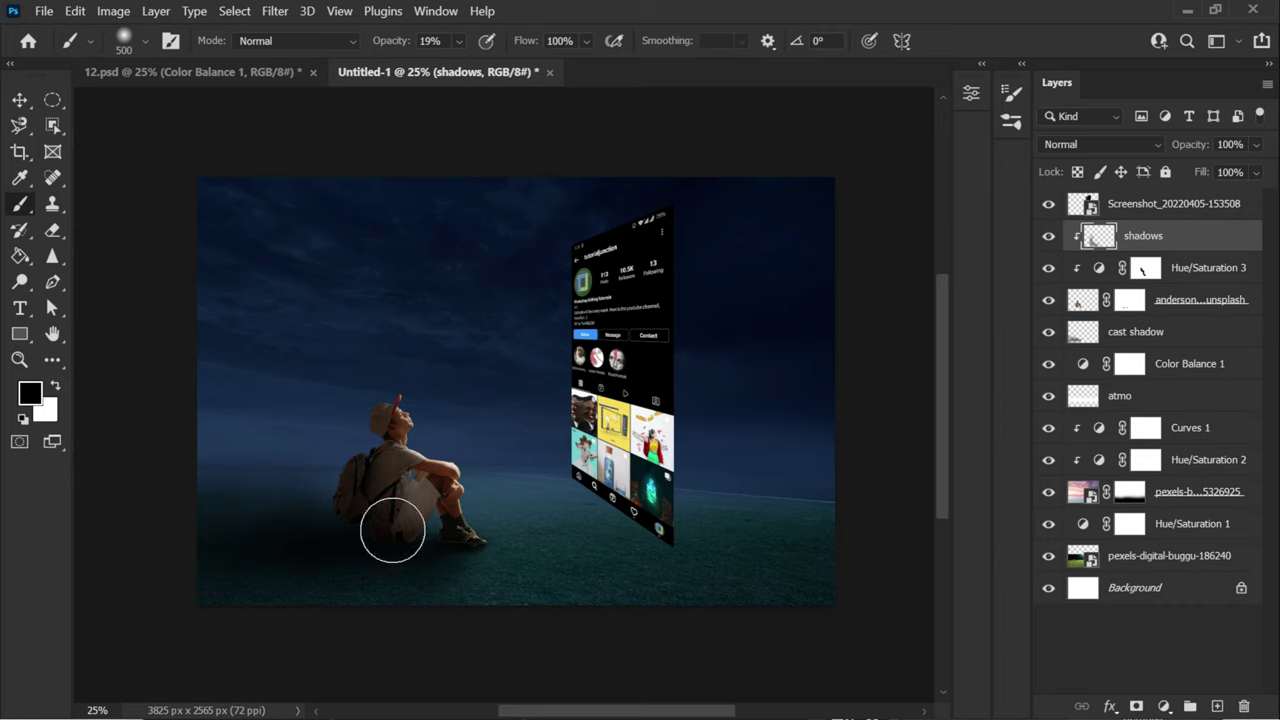
pyautogui.press('[')
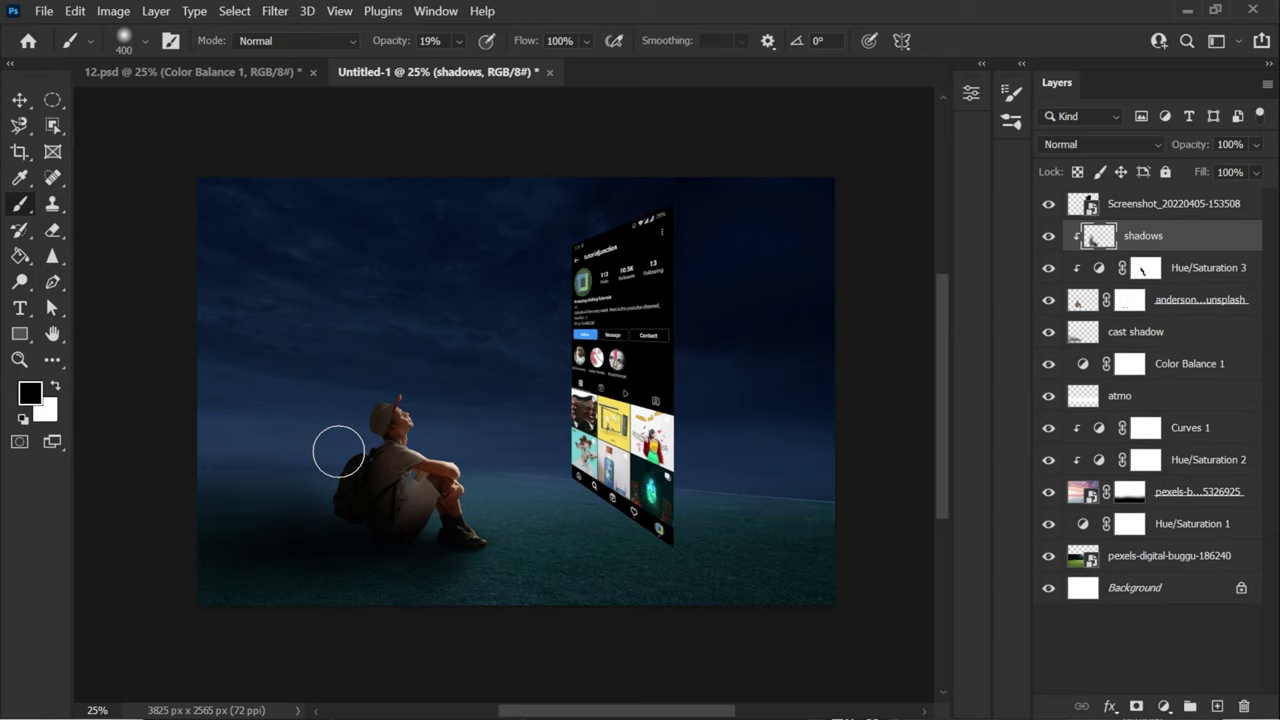
pyautogui.click(1130, 331)
pyautogui.hotkey('ctrl', 'z')
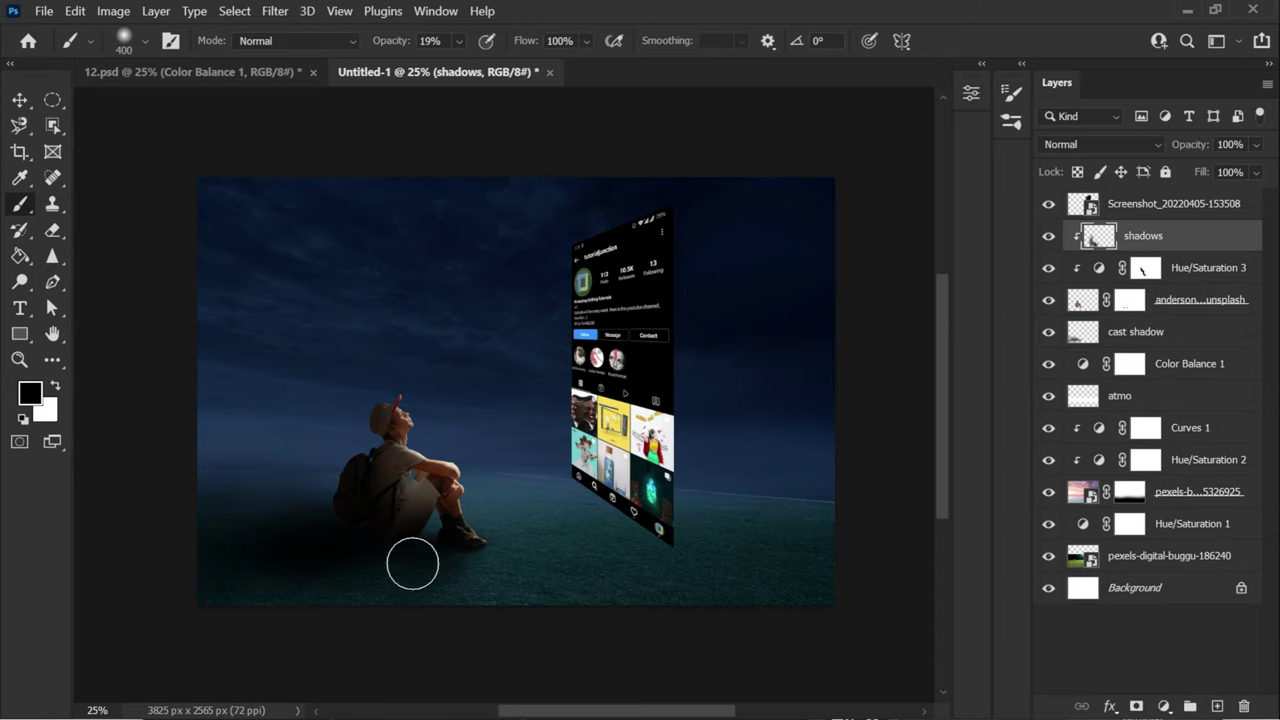
pyautogui.click(1256, 144)
pyautogui.moveTo(1262, 175); pyautogui.dragTo(1246, 175)
# - Set the phone screenshot layer's blend mode to Screen
pyautogui.click(1137, 205)
pyautogui.click(1048, 204)
pyautogui.click(1048, 204)
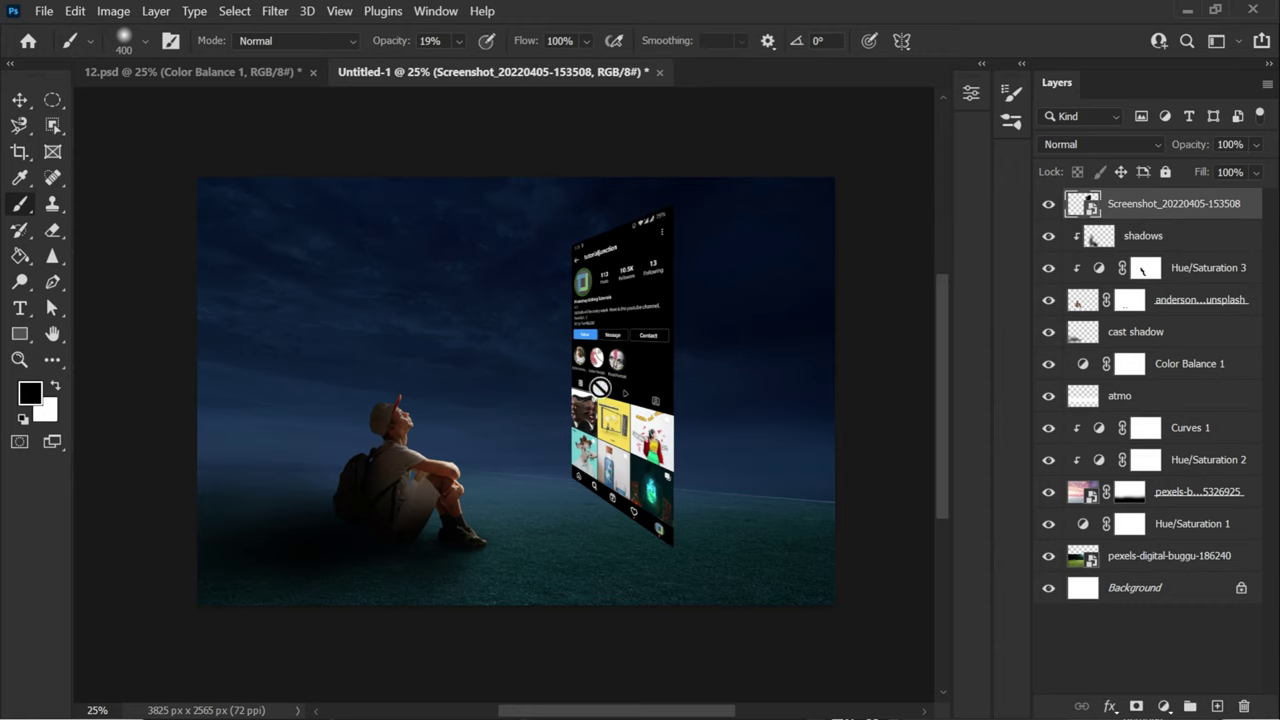
pyautogui.click(1102, 146)
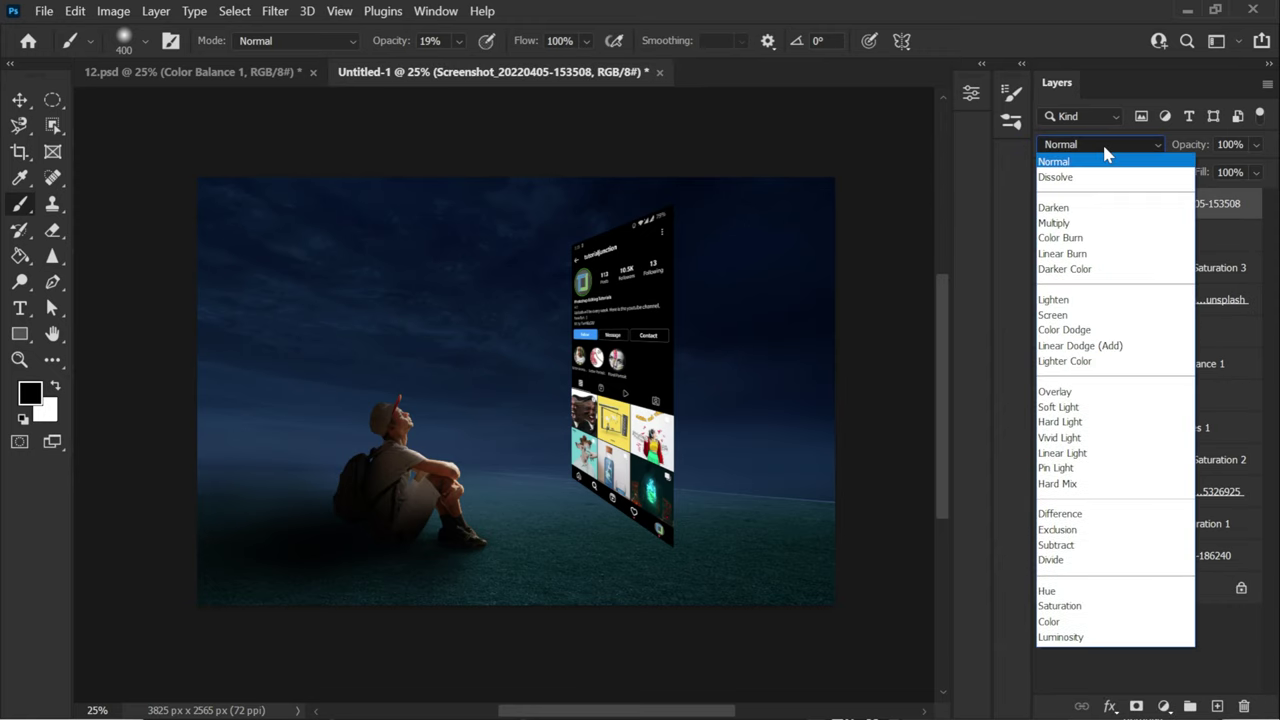
pyautogui.click(1074, 316)
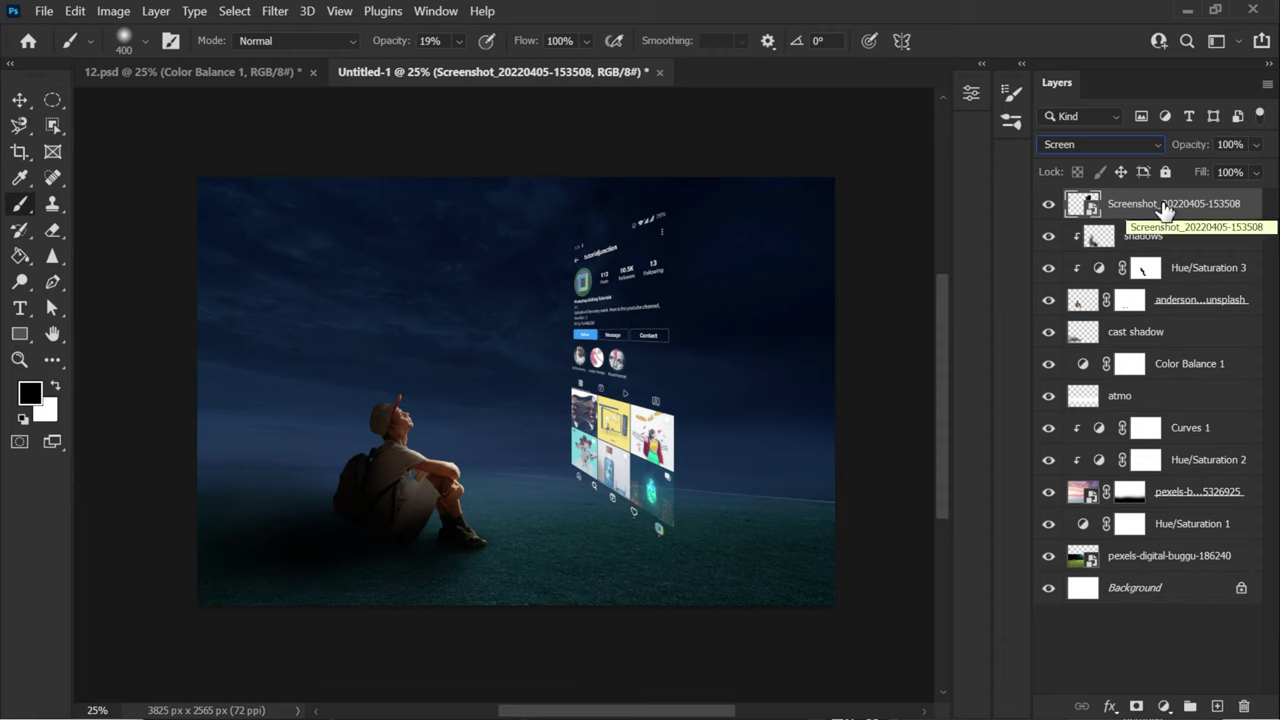
# - Rename the screenshot layer 'screen' and duplicate it
pyautogui.doubleClick(1166, 204)
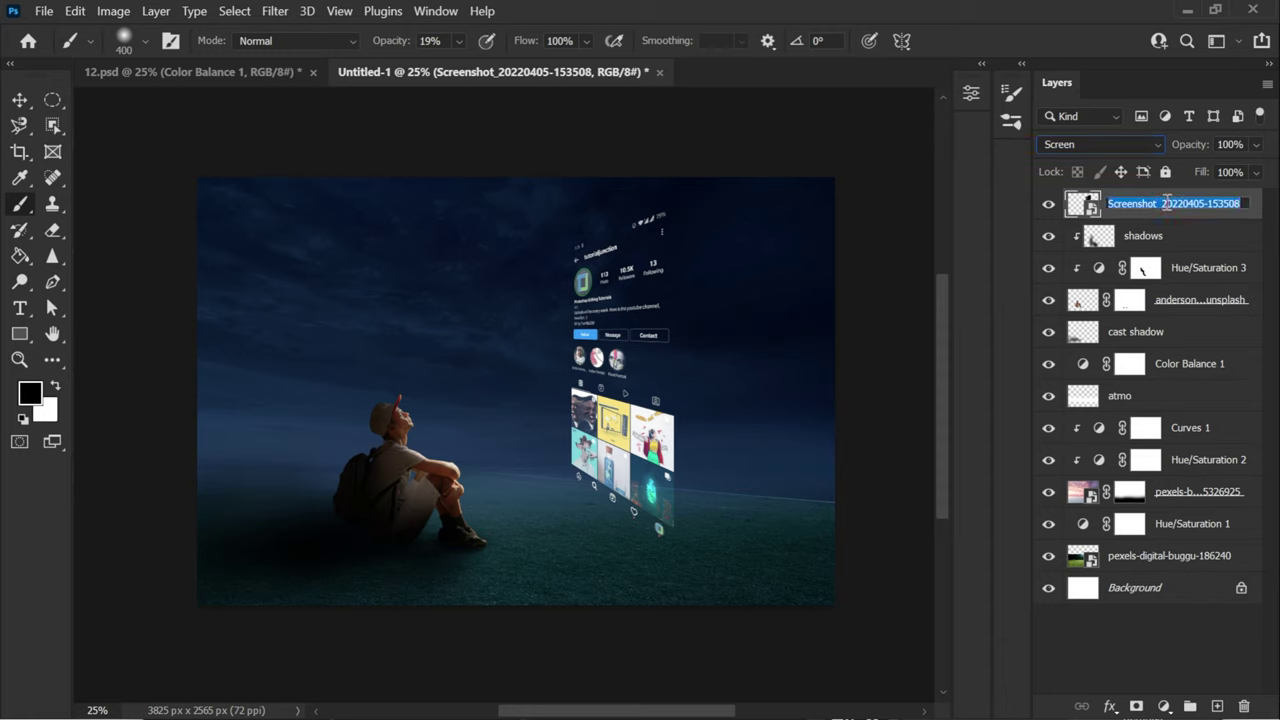
pyautogui.write('sd')
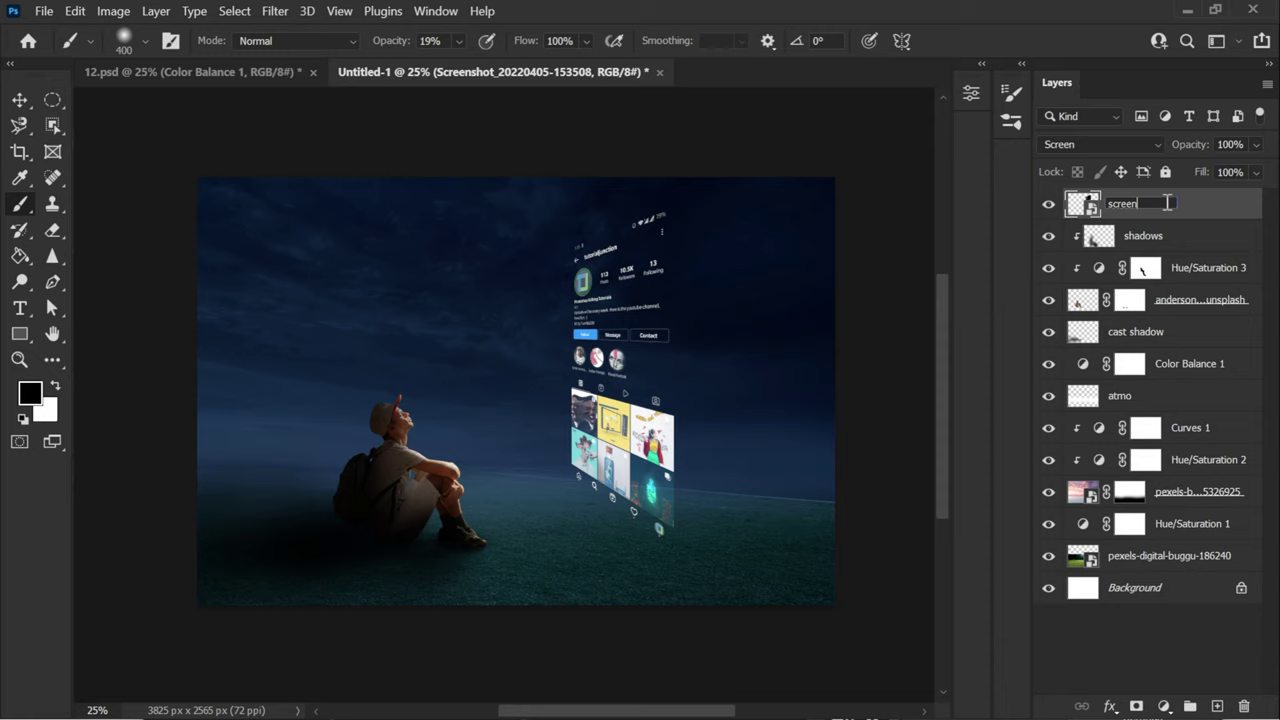
pyautogui.press('Return')
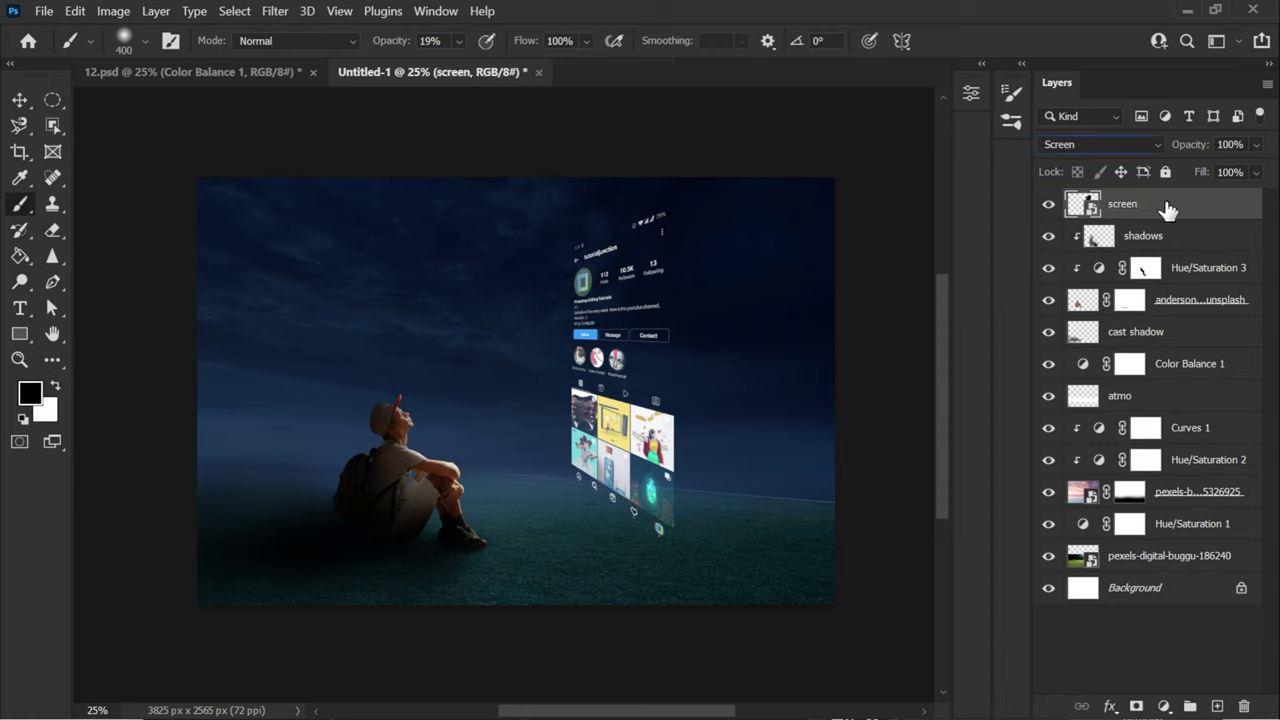
pyautogui.hotkey('ctrl', 'j')
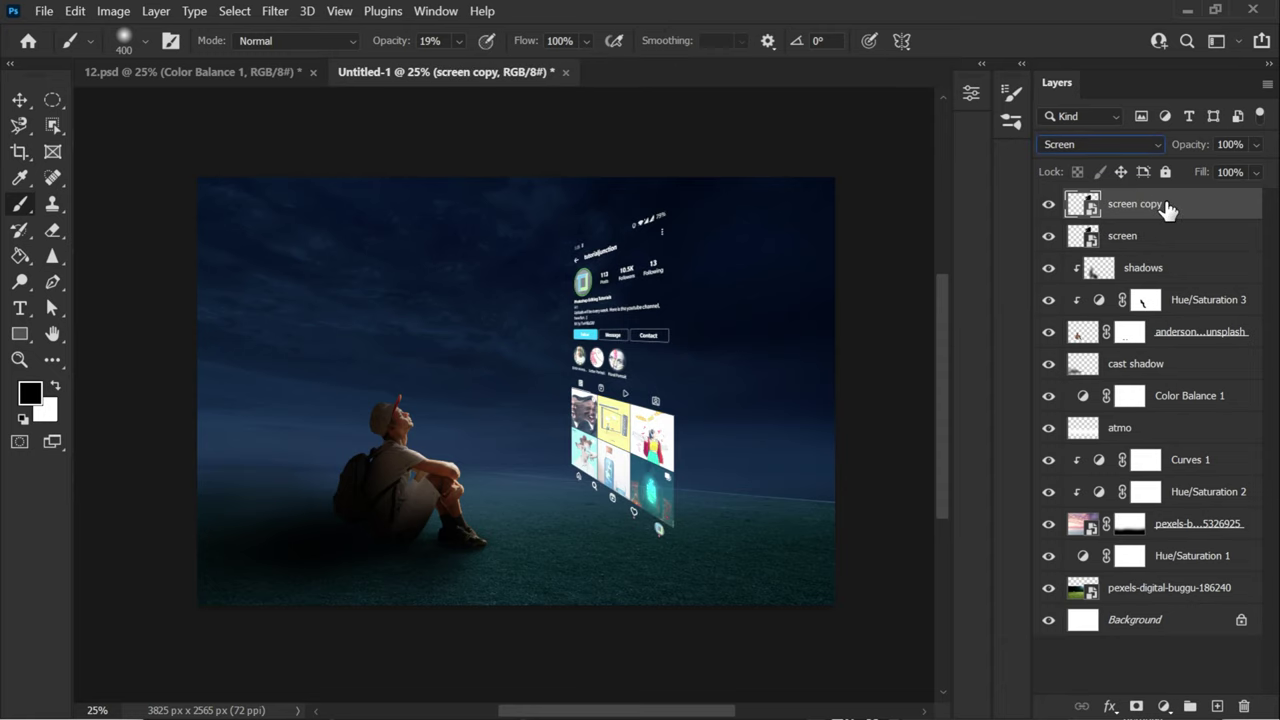
# - Give screen copy a white Overlay Inner Glow at 51% opacity and 38 px size
pyautogui.doubleClick(1244, 207)
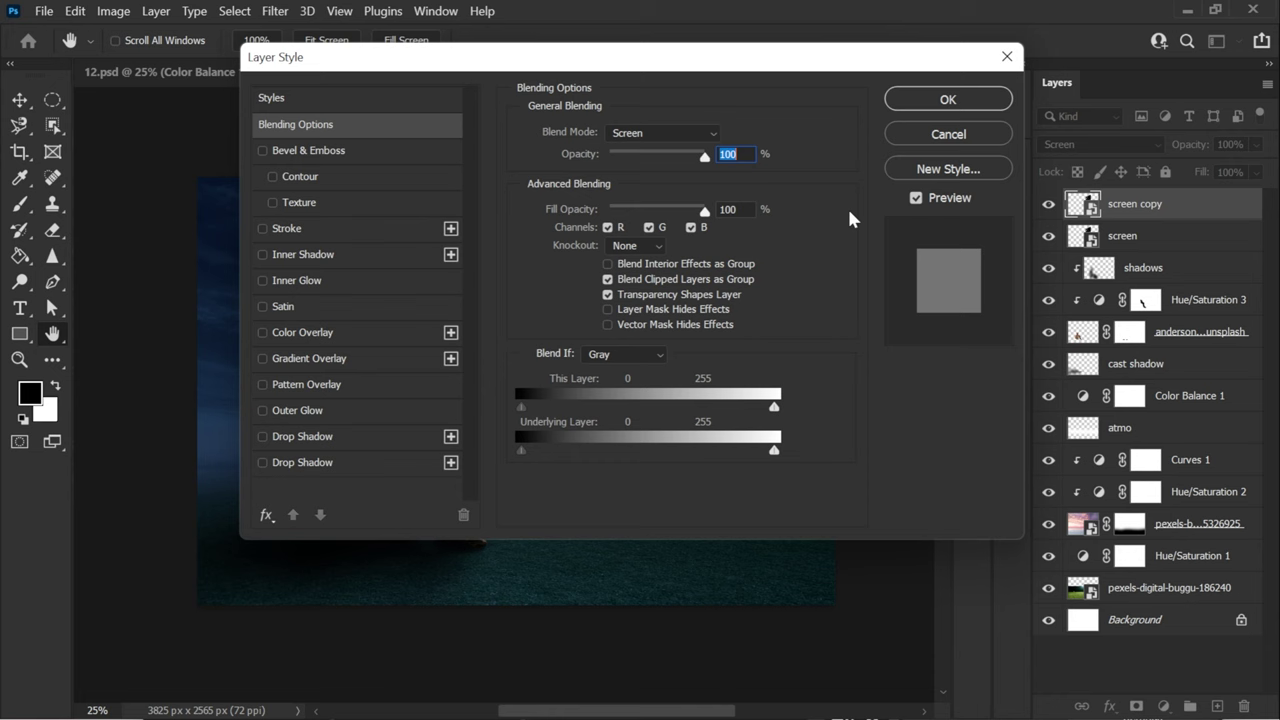
pyautogui.moveTo(466, 58); pyautogui.dragTo(886, 71)
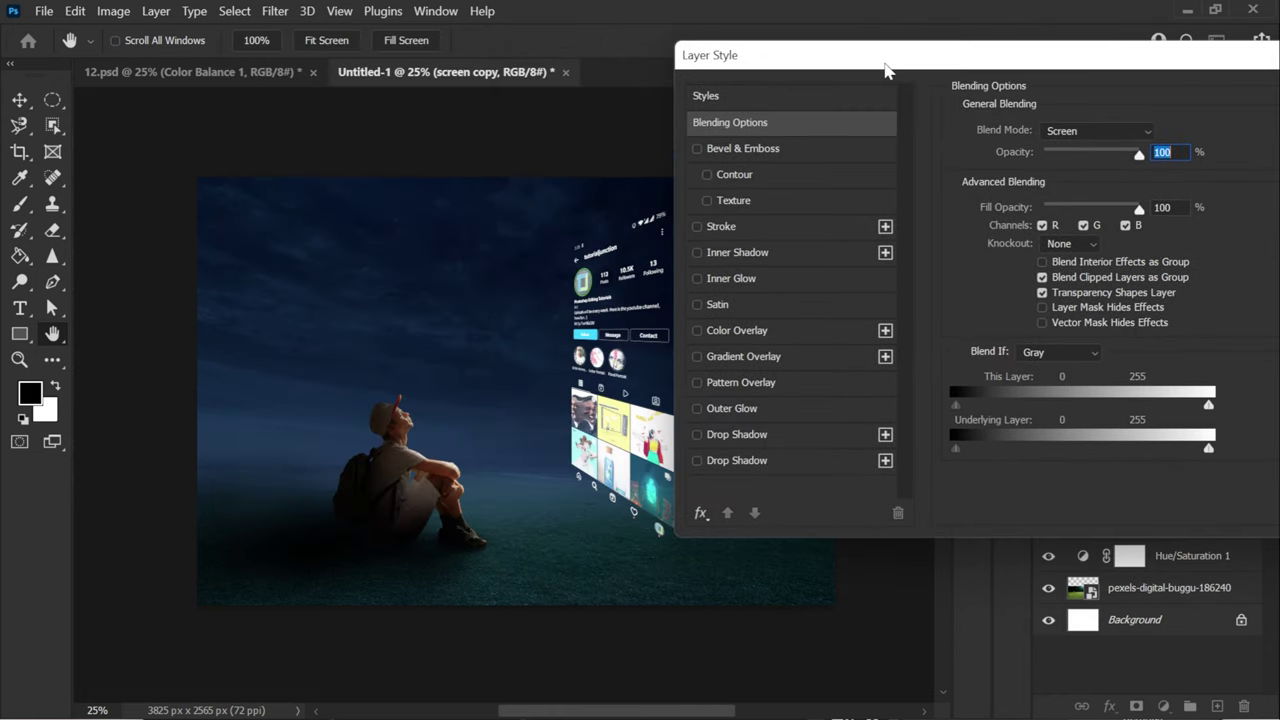
pyautogui.click(716, 286)
pyautogui.moveTo(751, 63); pyautogui.dragTo(866, 92)
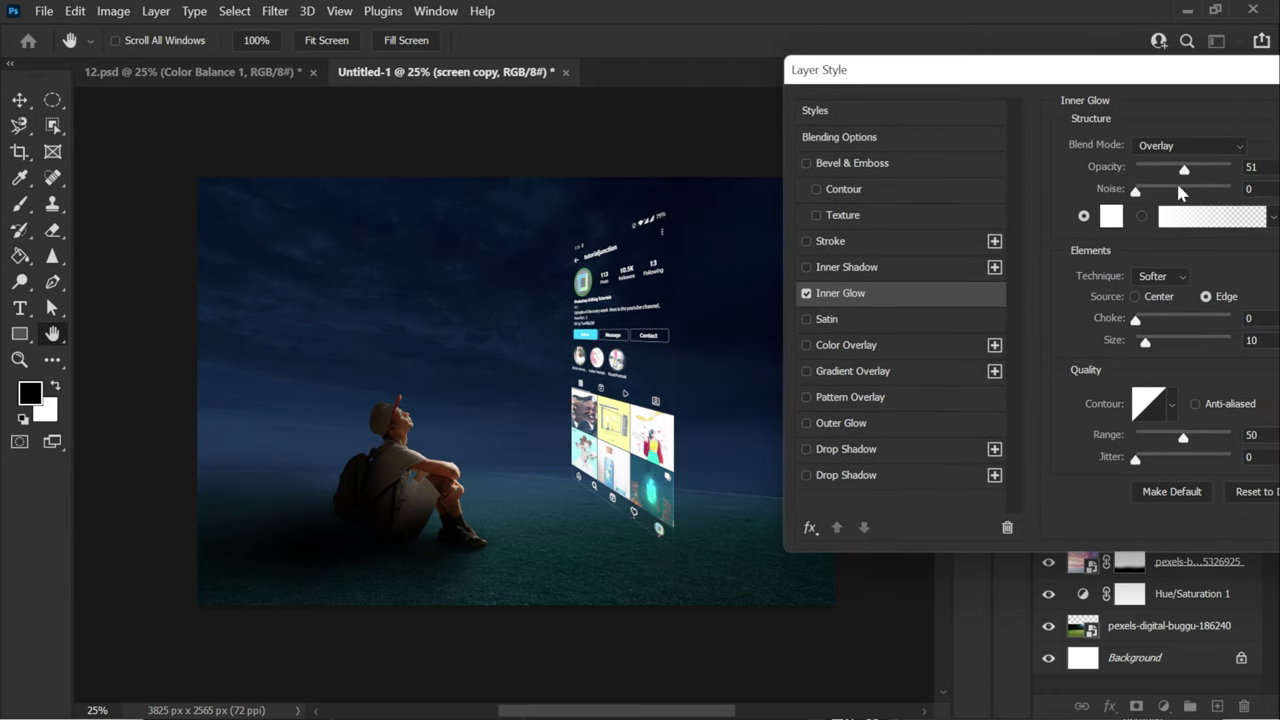
pyautogui.moveTo(1150, 347)
pyautogui.mouseDown()
pyautogui.moveTo(1190, 345)
pyautogui.moveTo(1156, 347)
pyautogui.mouseUp()
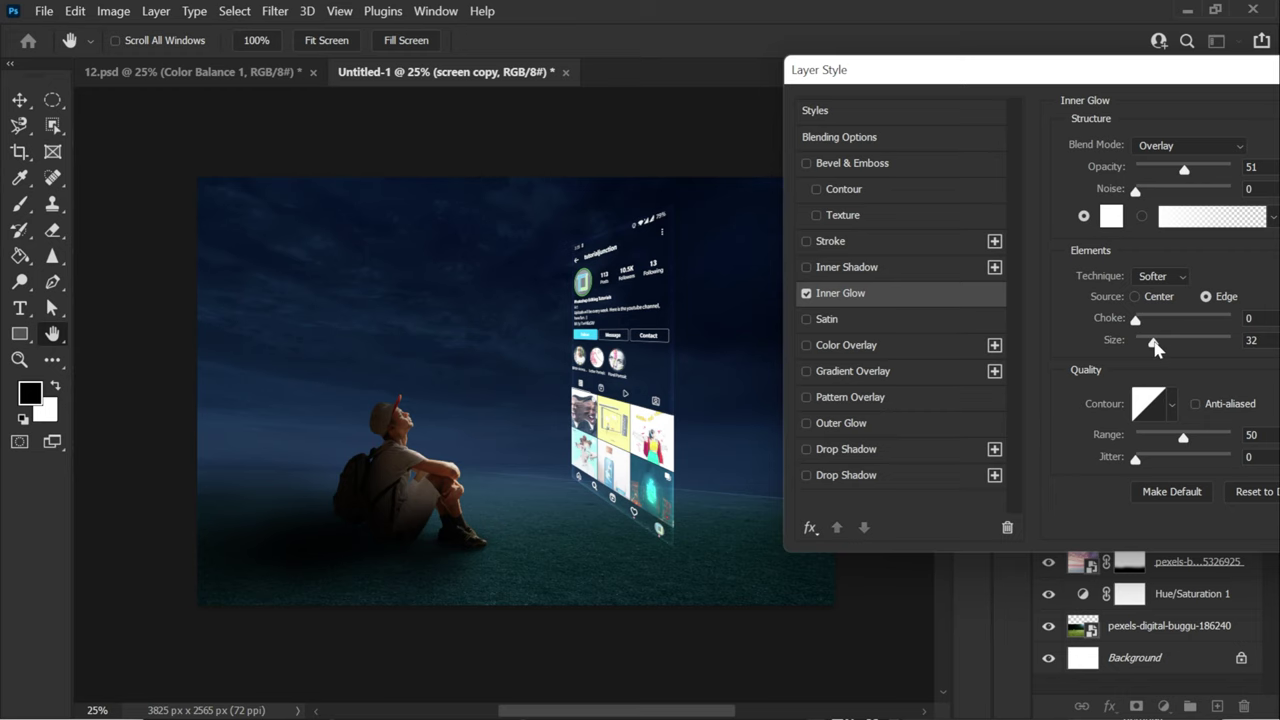
pyautogui.moveTo(1140, 77); pyautogui.dragTo(868, 87)
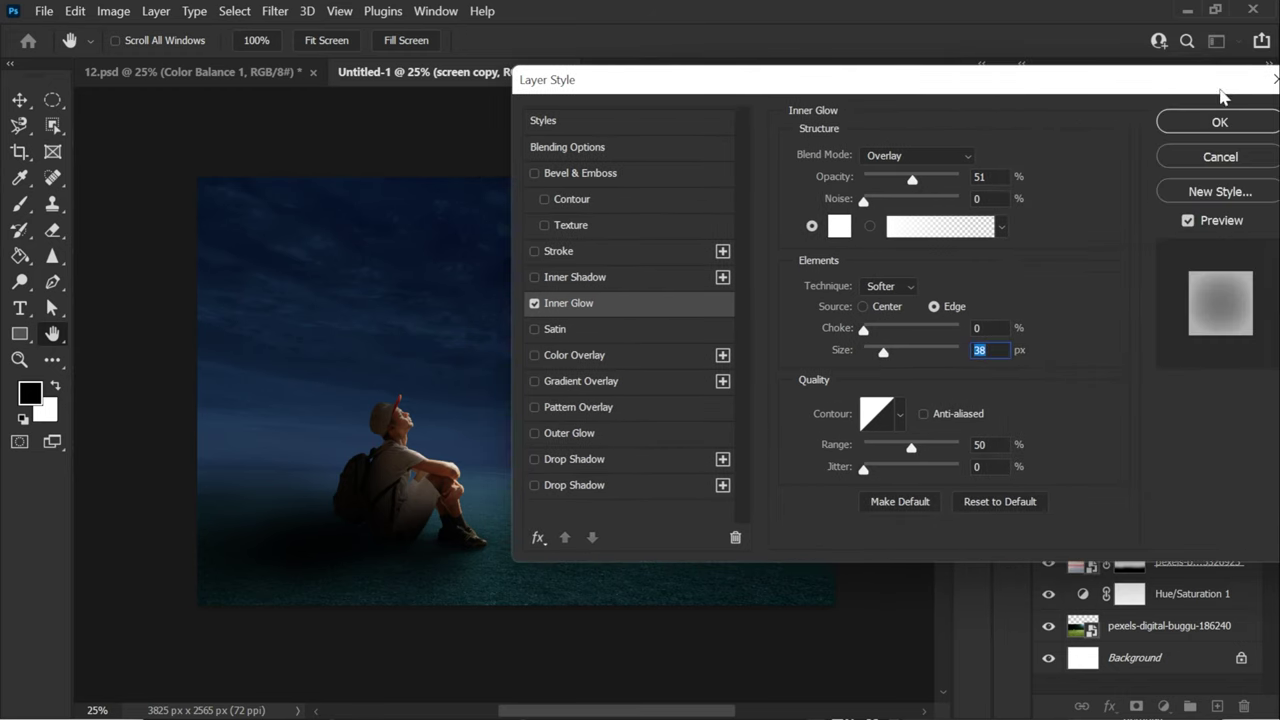
pyautogui.click(1187, 126)
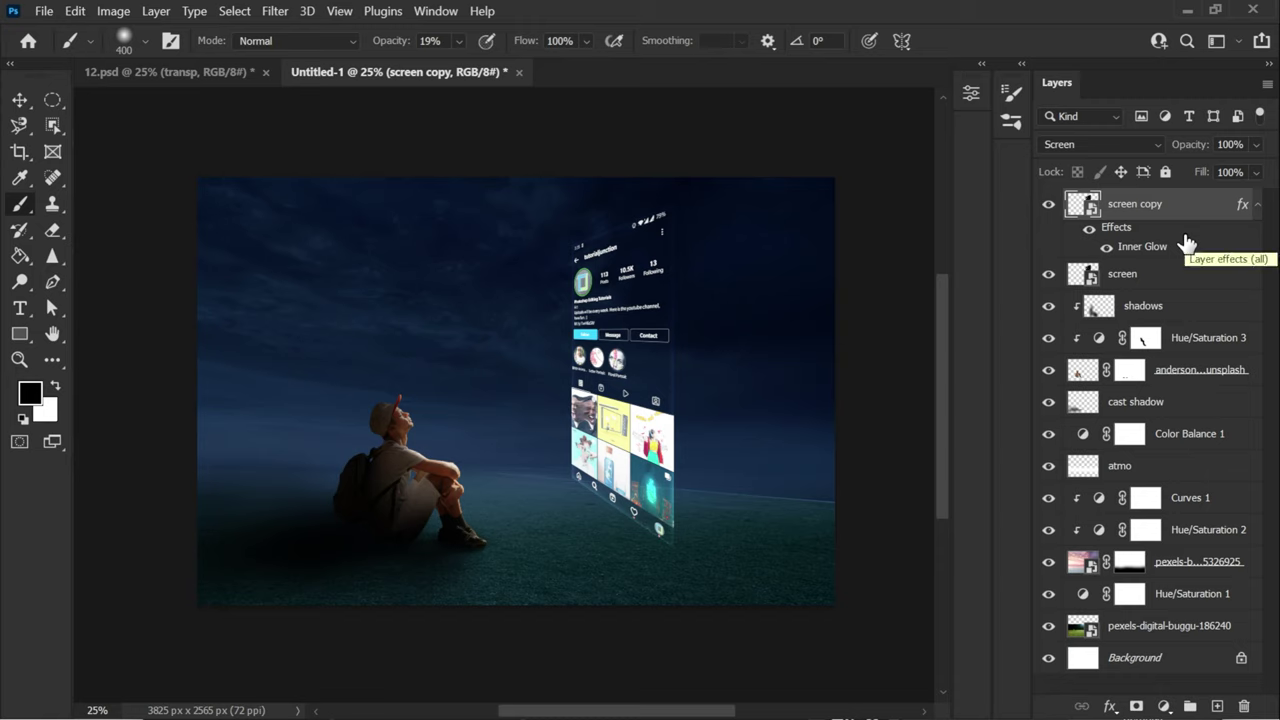
# - Duplicate screen copy as 'blur 1' and remove its Inner Glow effect
pyautogui.hotkey('ctrl', 'j')
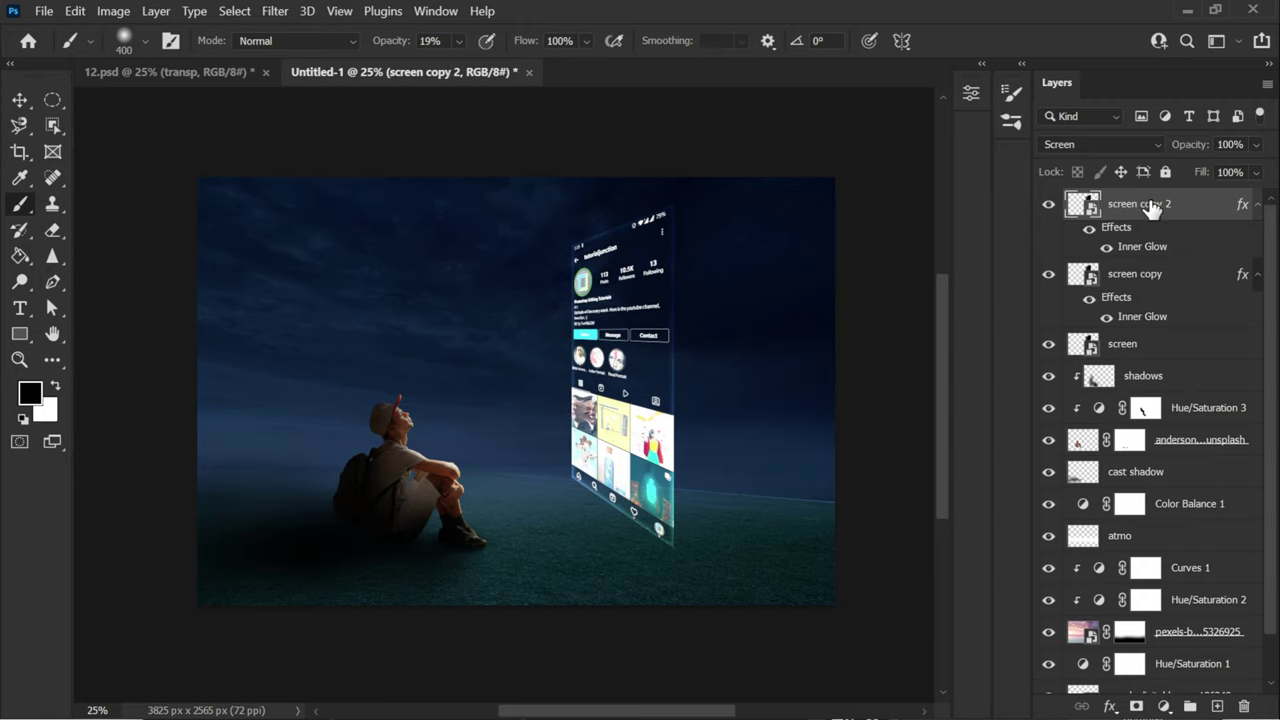
pyautogui.doubleClick(1150, 203)
pyautogui.write('blur 1')
pyautogui.press('Return')
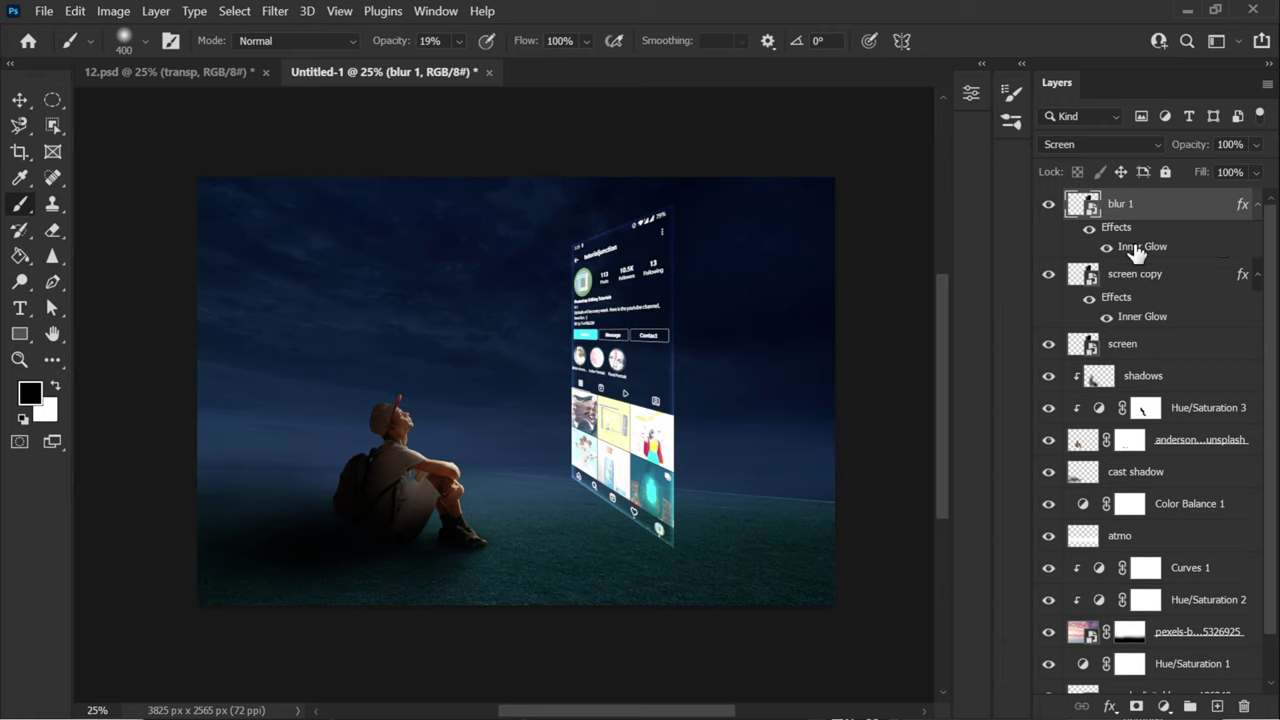
pyautogui.moveTo(1141, 249); pyautogui.dragTo(1245, 706)
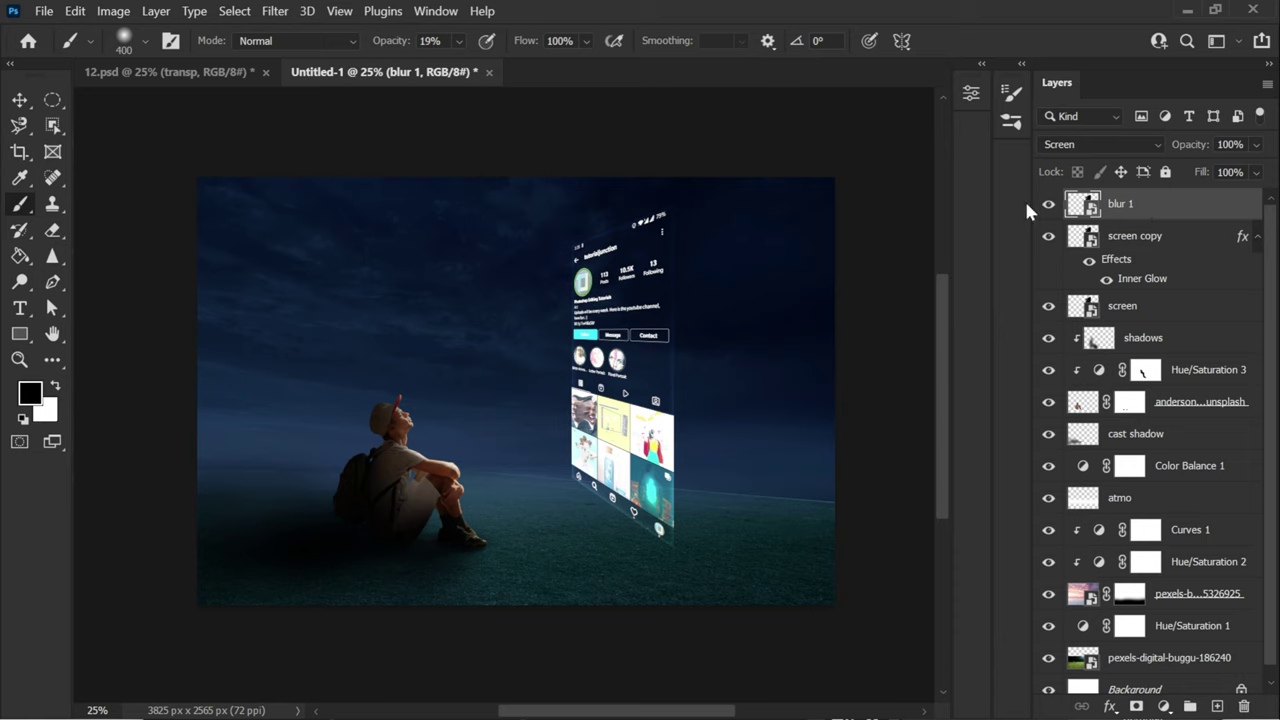
# - Apply a 100-pixel Gaussian Blur to blur 1
pyautogui.click(275, 11)
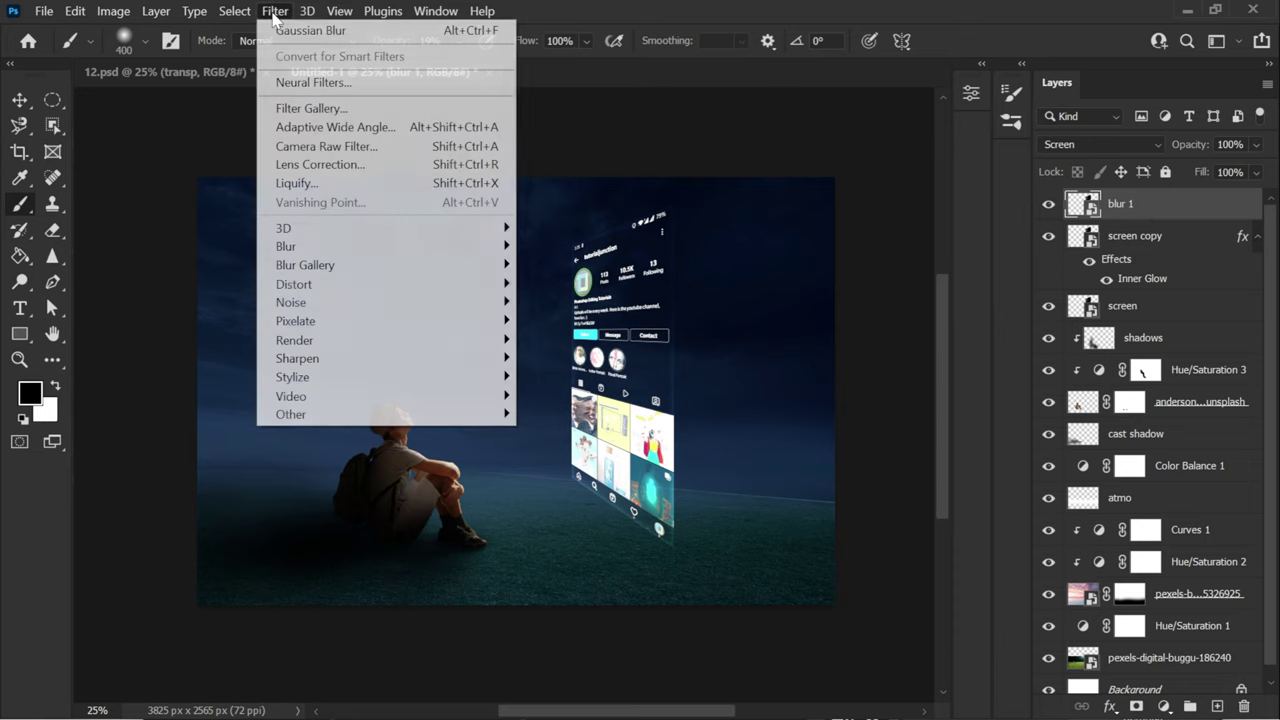
pyautogui.moveTo(352, 249)
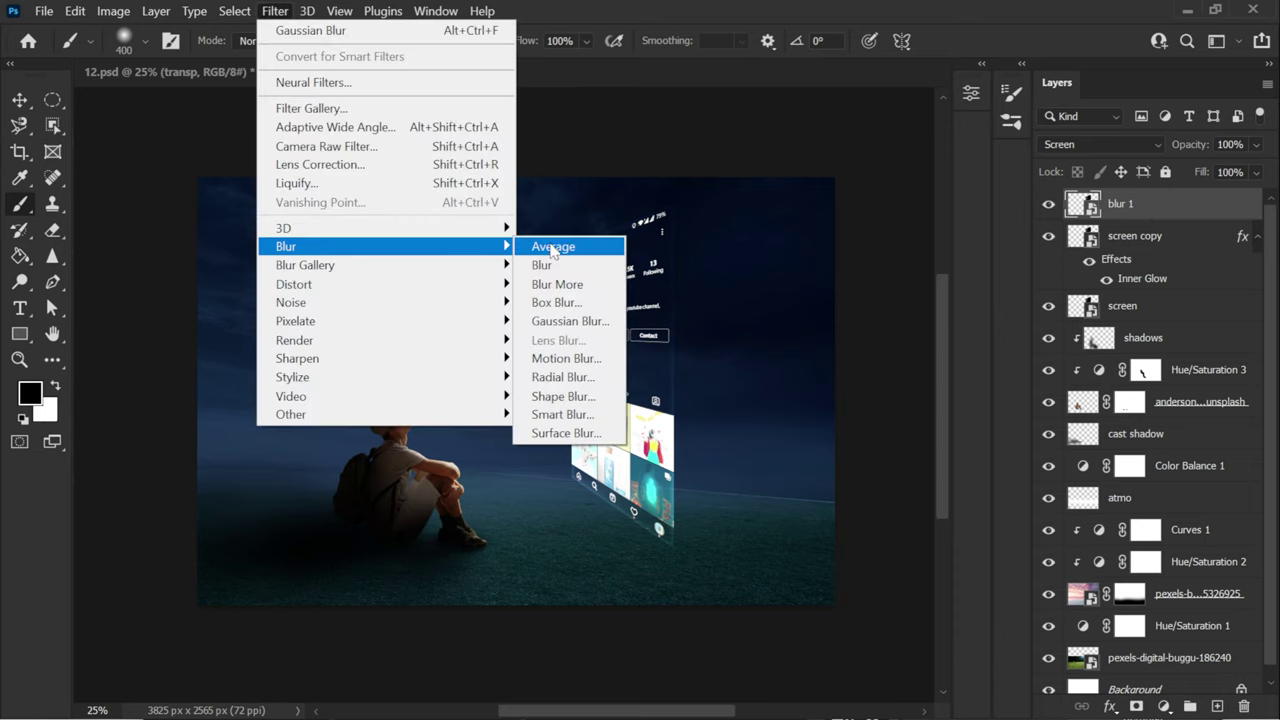
pyautogui.click(575, 322)
pyautogui.moveTo(606, 118); pyautogui.dragTo(900, 132)
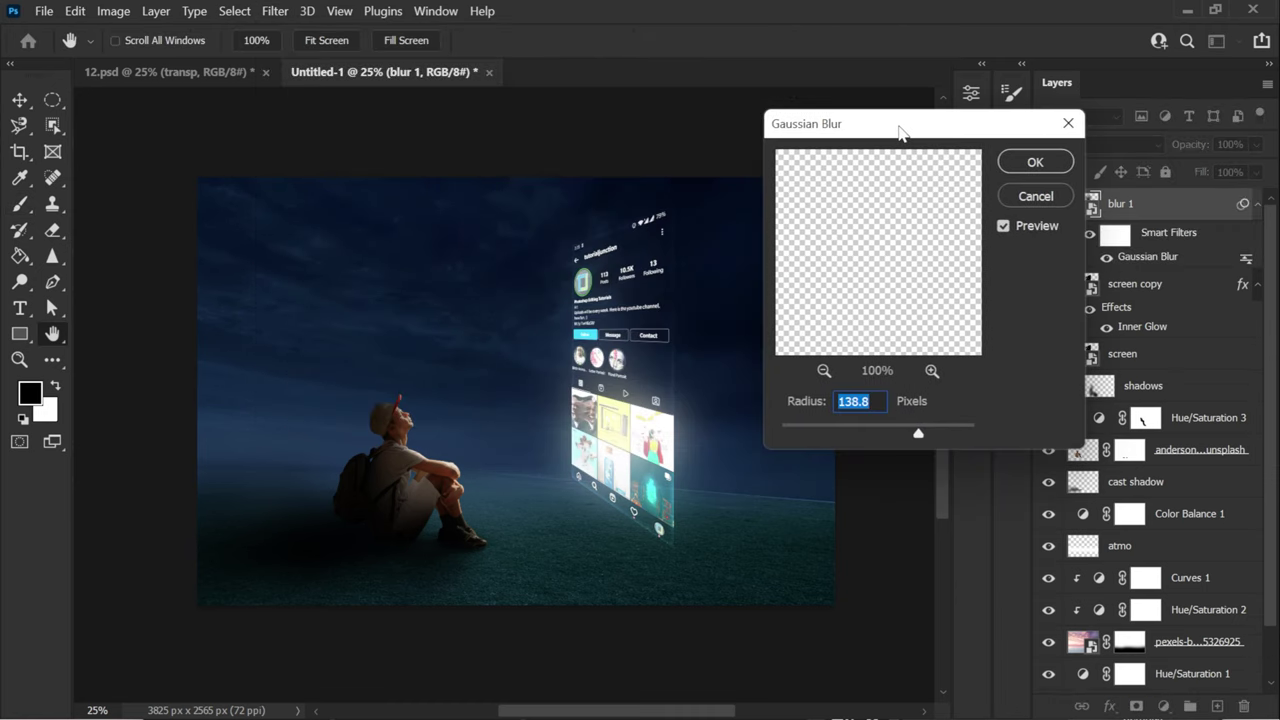
pyautogui.write('100')
pyautogui.click(1050, 163)
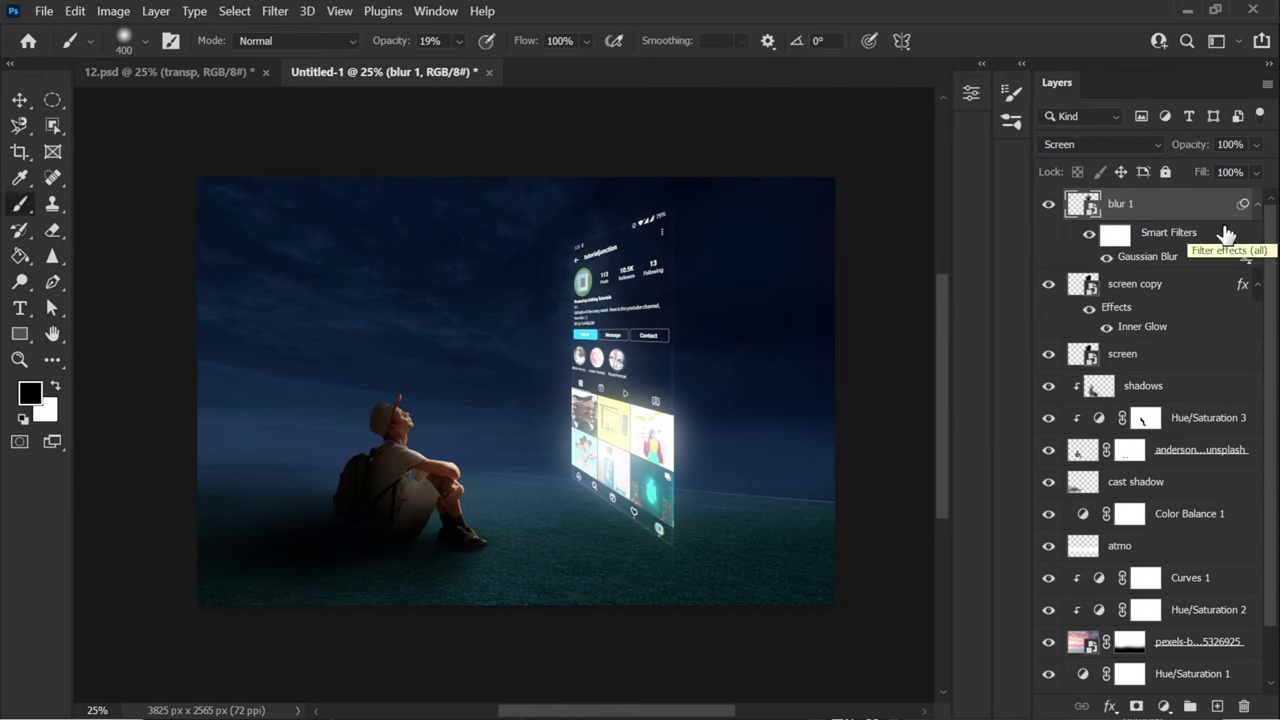
# - Duplicate blur 1 and raise the copy's Gaussian Blur radius to 450
pyautogui.hotkey('ctrl', 'j')
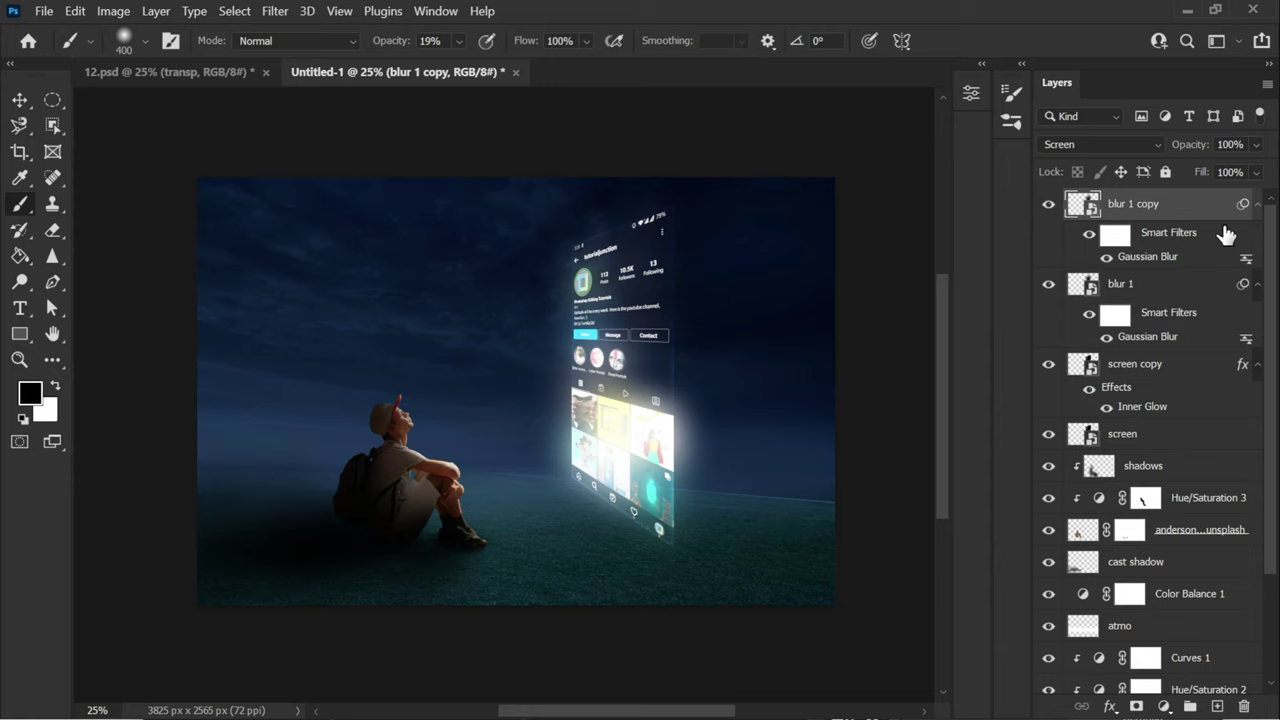
pyautogui.doubleClick(1150, 258)
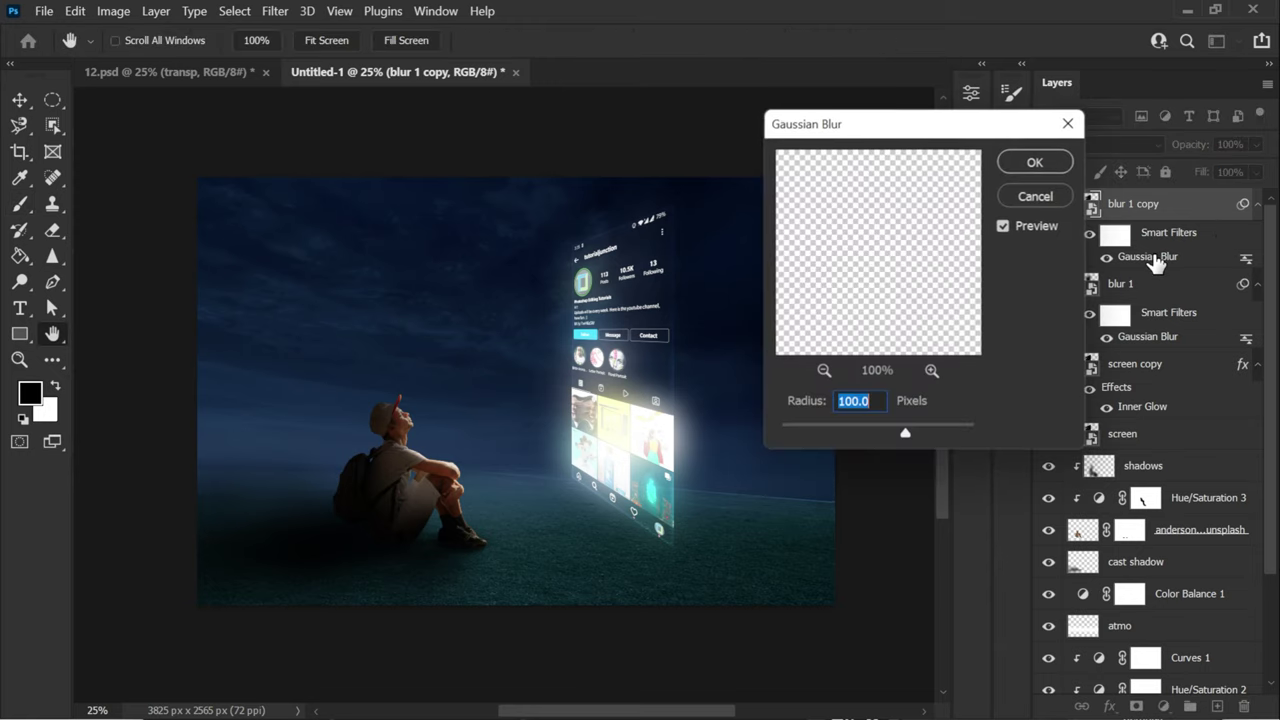
pyautogui.click(1040, 198)
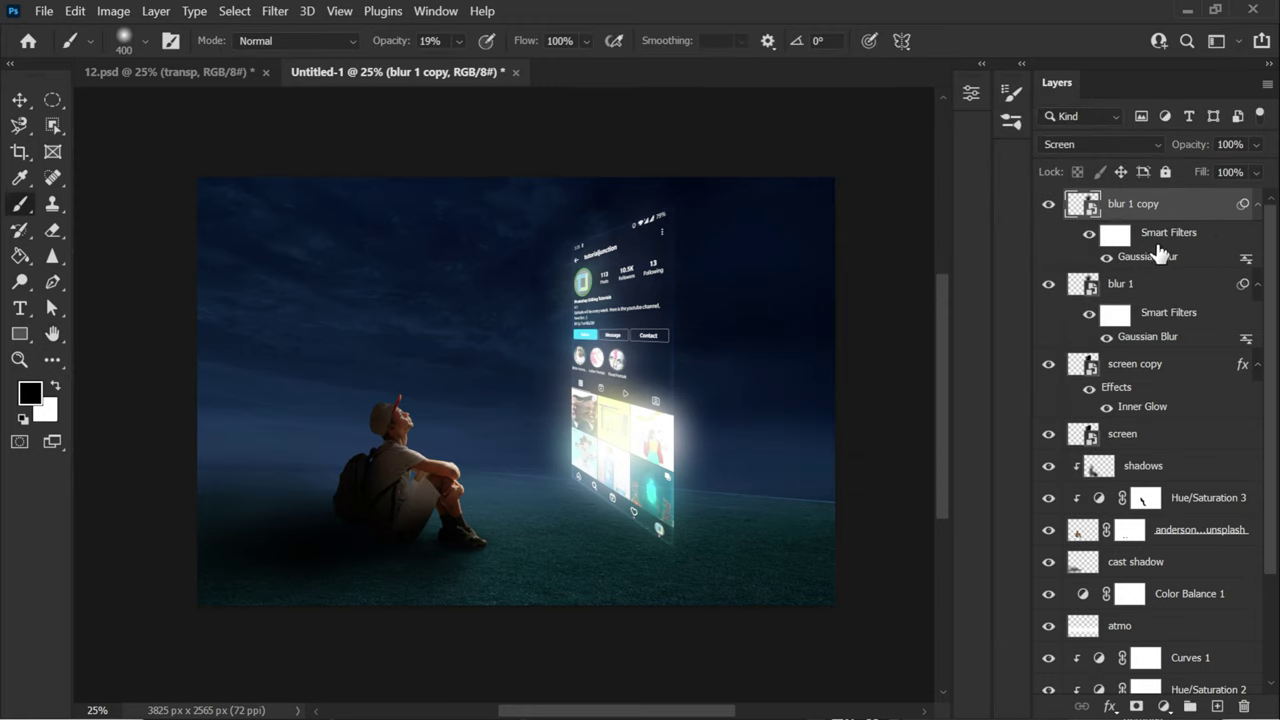
pyautogui.doubleClick(1148, 258)
pyautogui.write('400')
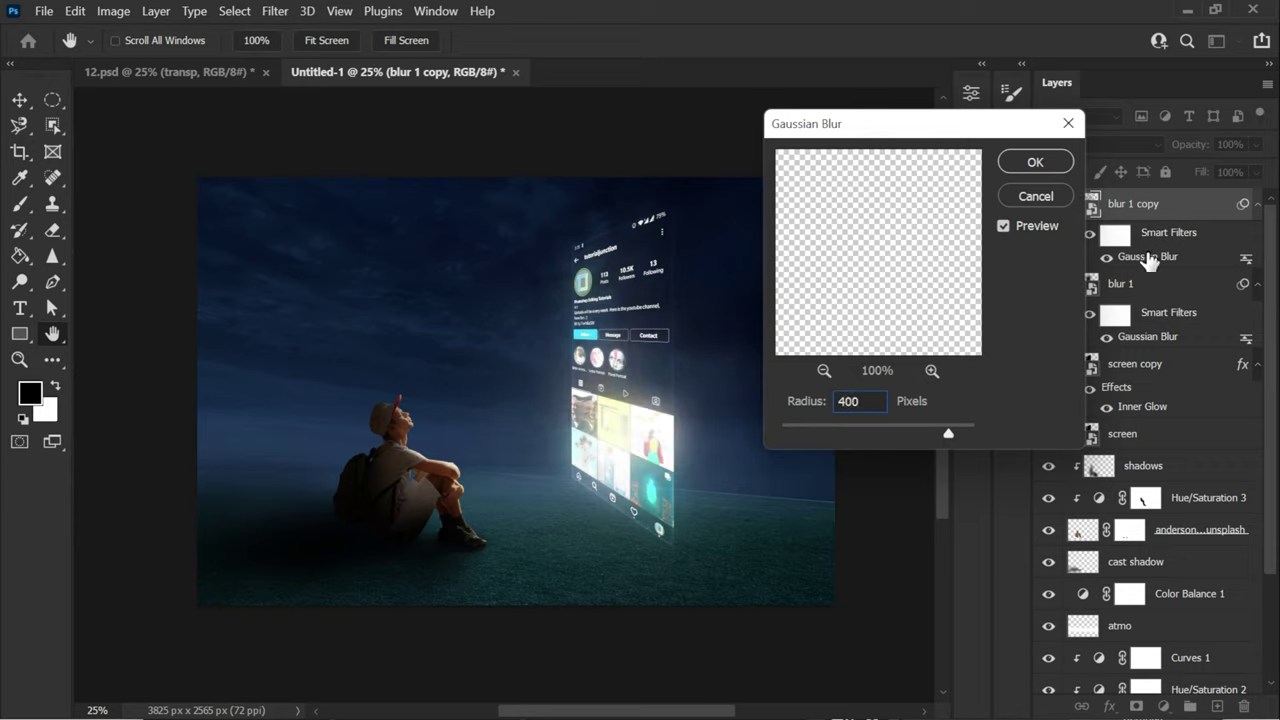
pyautogui.click(810, 404)
pyautogui.write('450')
pyautogui.click(1035, 166)
pyautogui.click(1048, 206)
pyautogui.click(1048, 206)
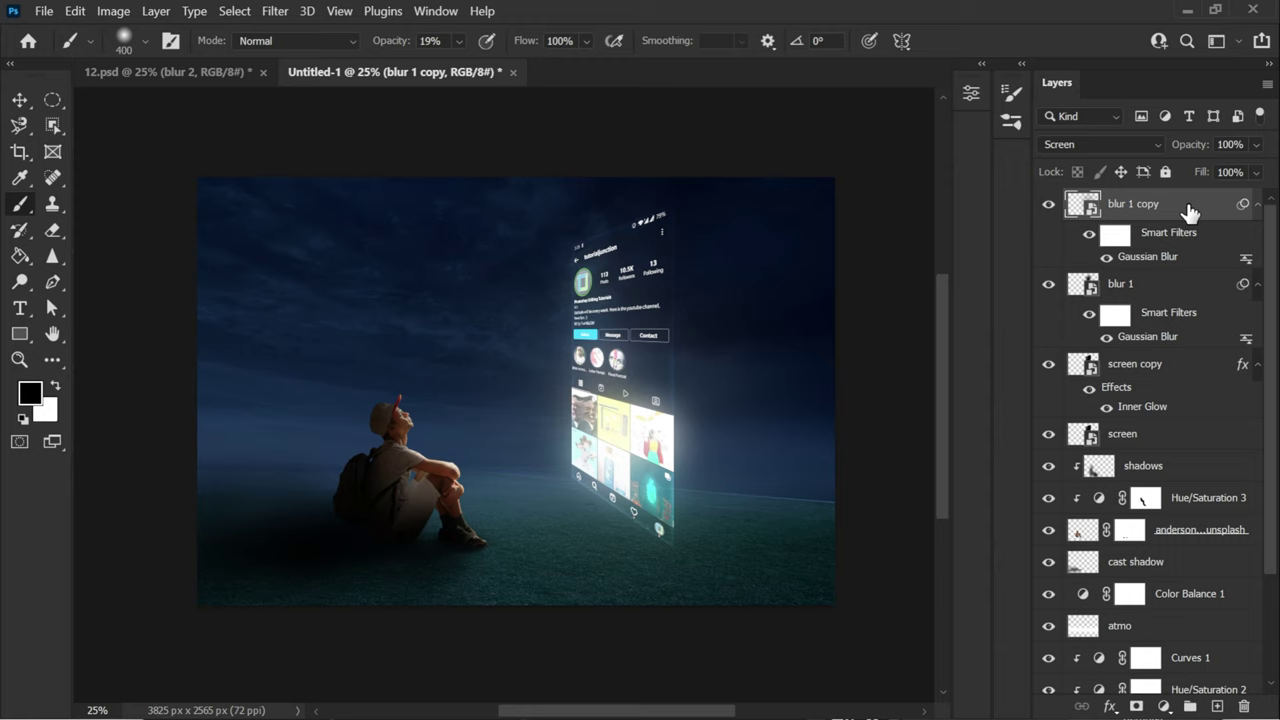
# - Add a new layer named 'transp' and load the screen layer's shape as a selection
pyautogui.click(1218, 707)
pyautogui.doubleClick(1124, 202)
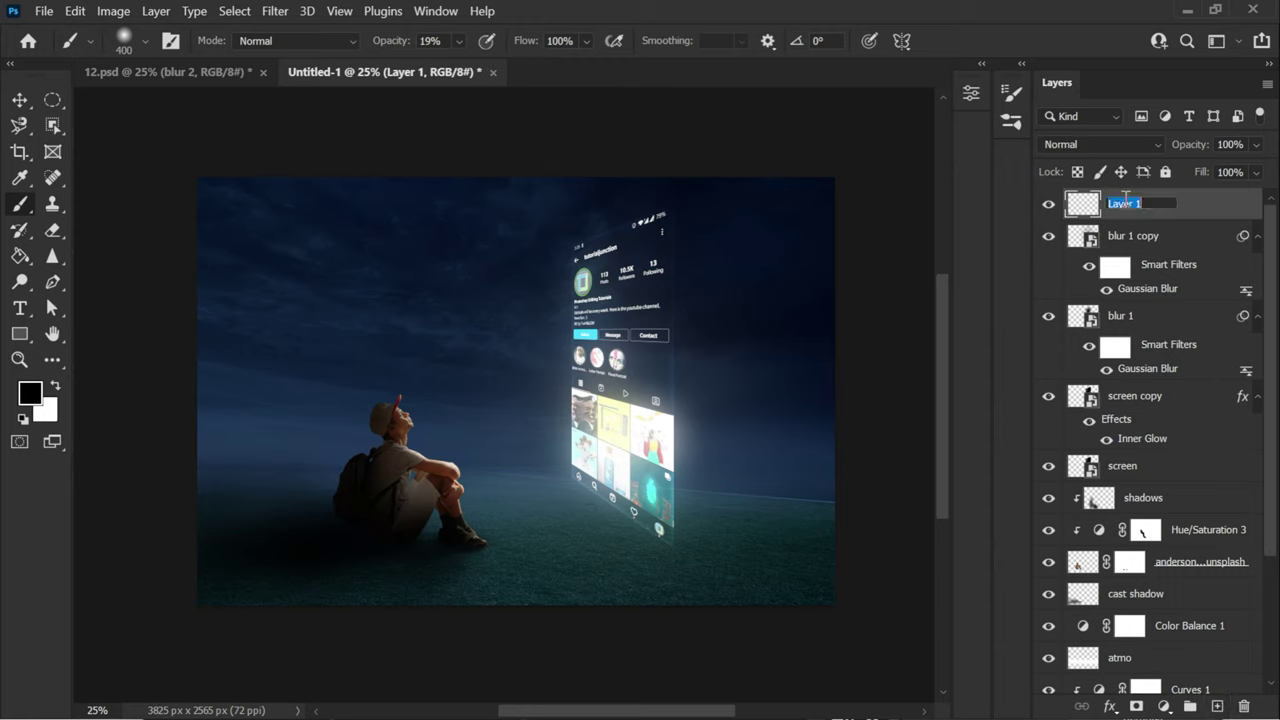
pyautogui.write('transp')
pyautogui.click(1225, 207)
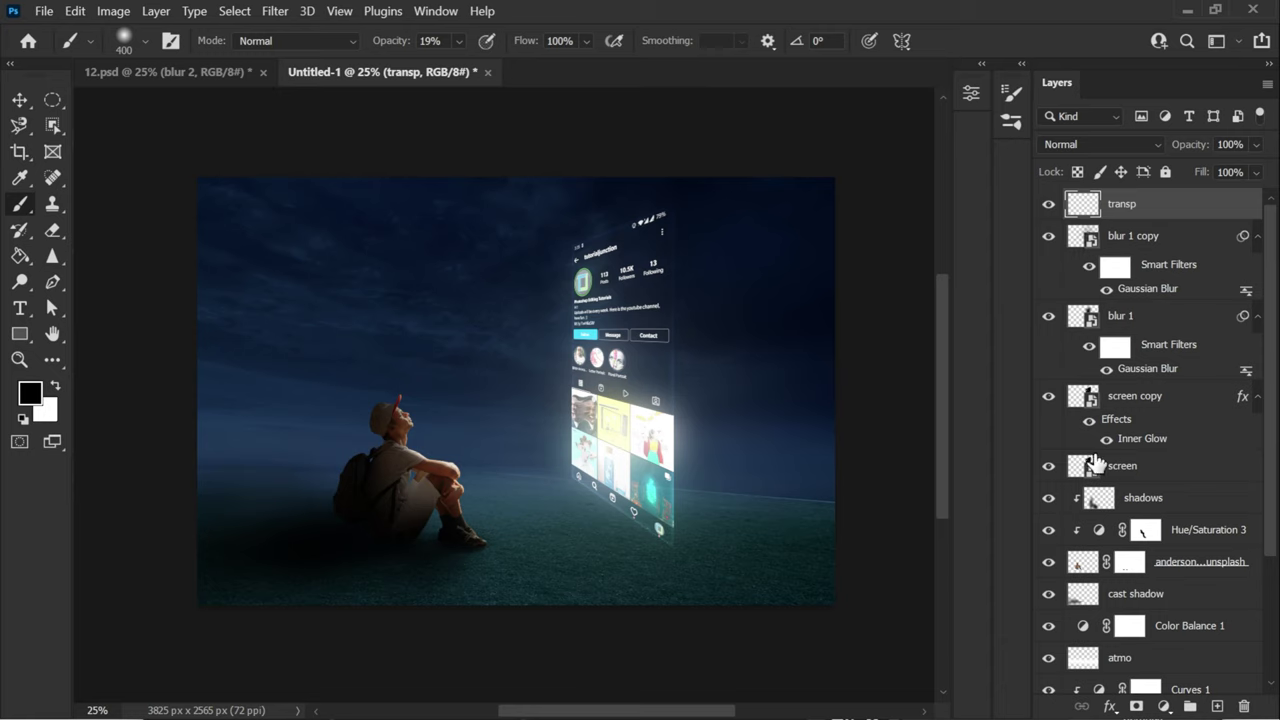
pyautogui.moveTo(1097, 462); pyautogui.dragTo(1088, 466)
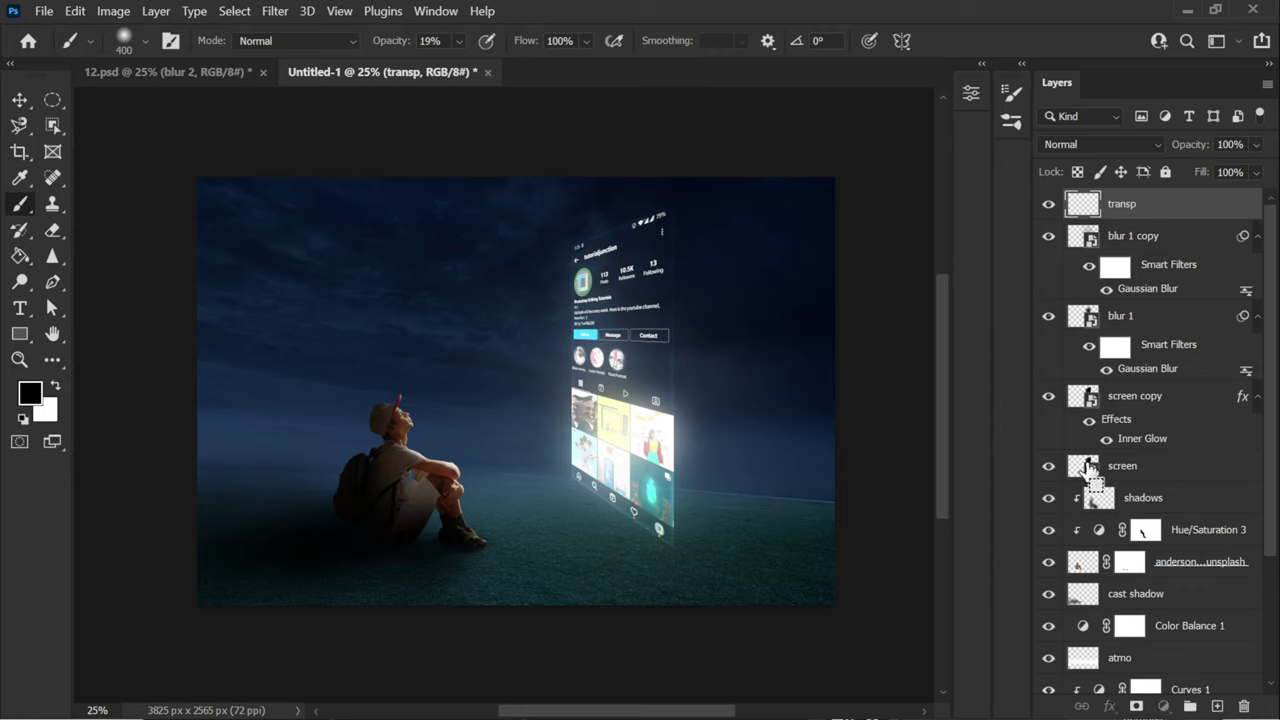
pyautogui.keyDown('ctrl'); pyautogui.click(1088, 467); pyautogui.keyUp('ctrl')
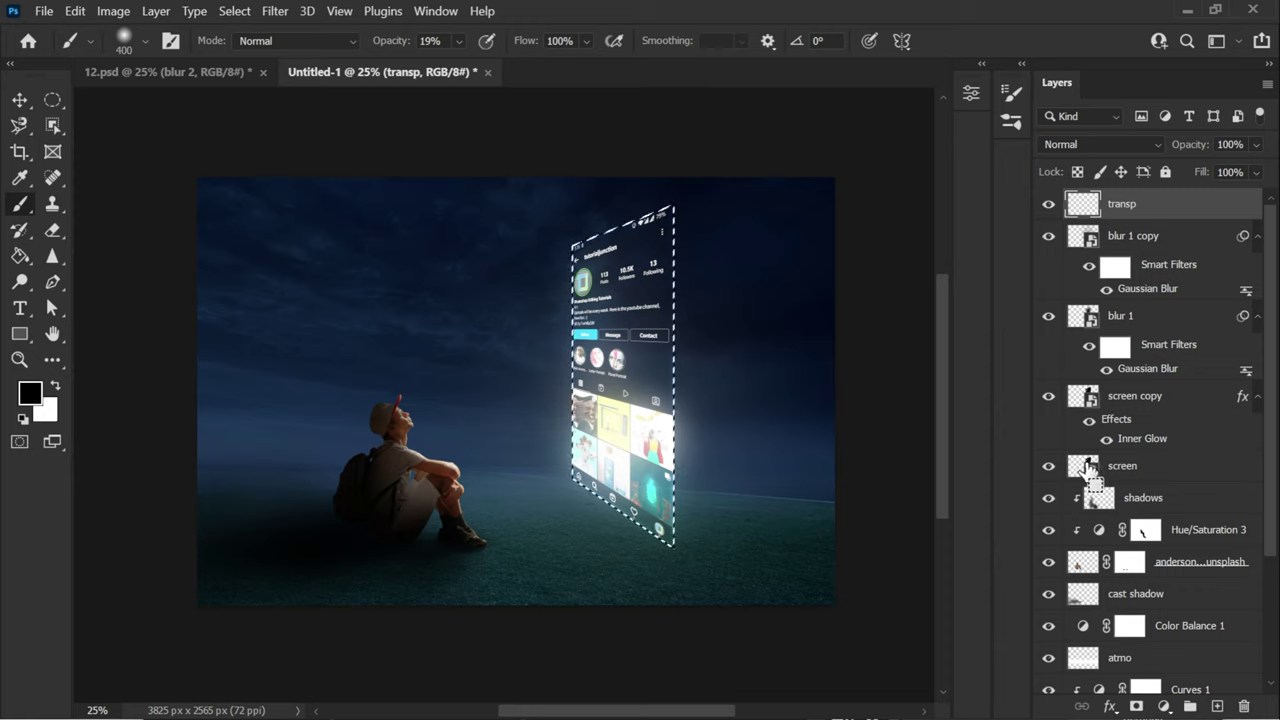
# - Fill the screen-shaped selection with white using the Paint Bucket, then deselect
pyautogui.click(22, 256)
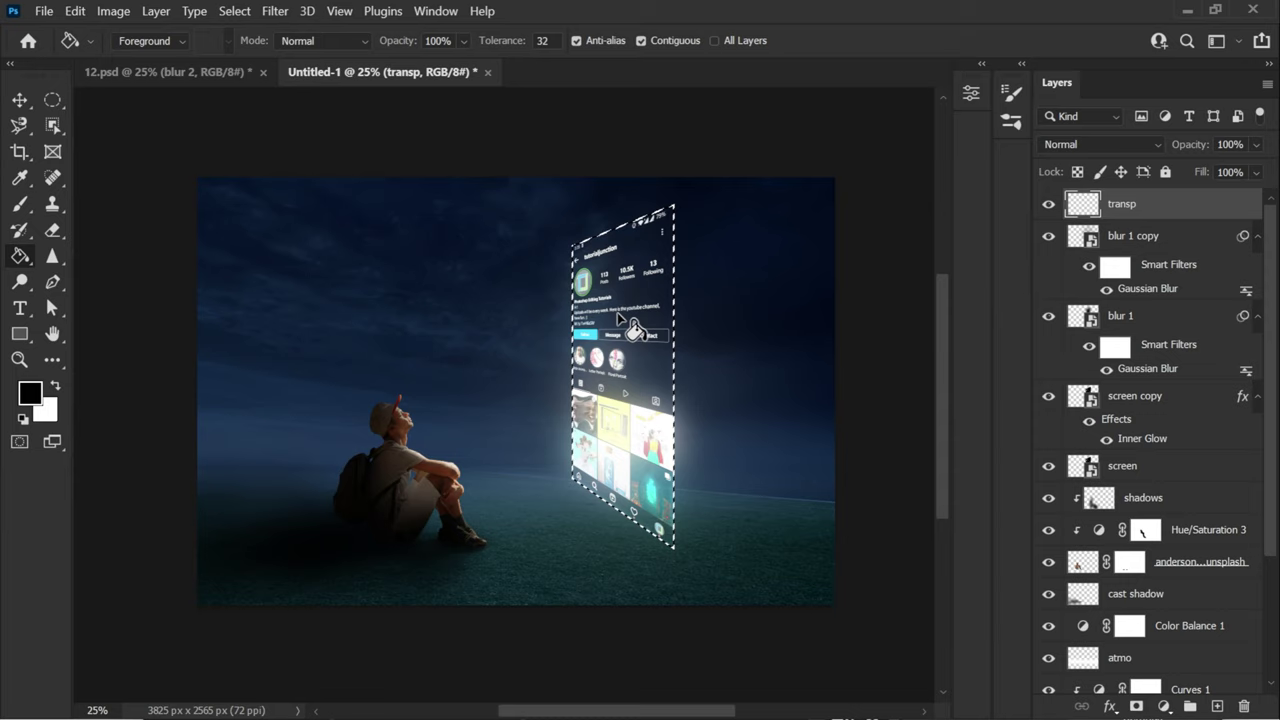
pyautogui.press('x')
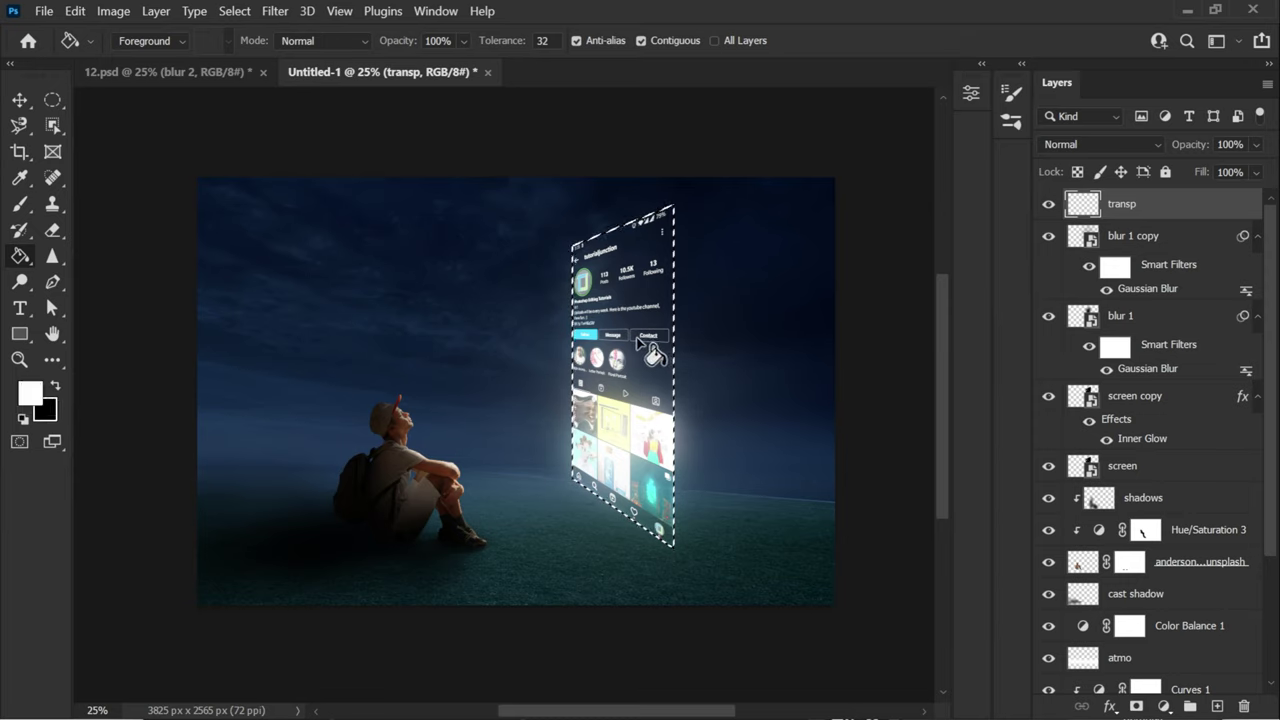
pyautogui.click(637, 343)
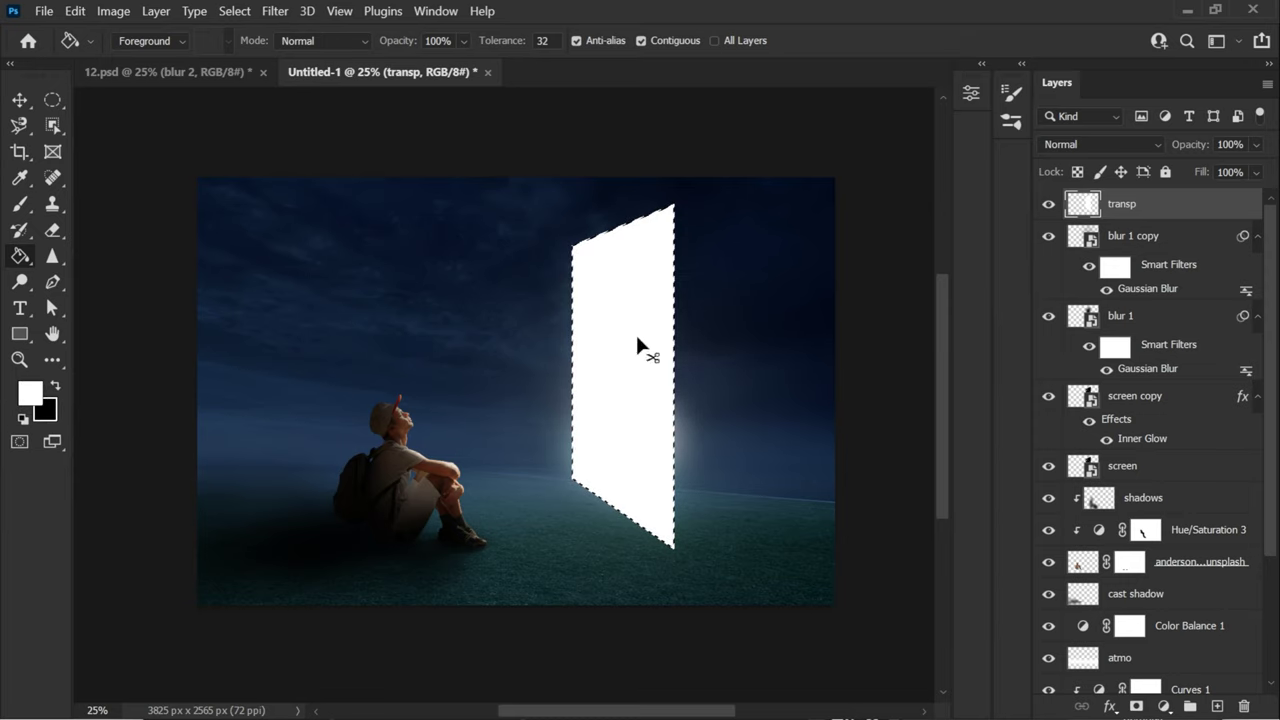
pyautogui.hotkey('ctrl', 'd')
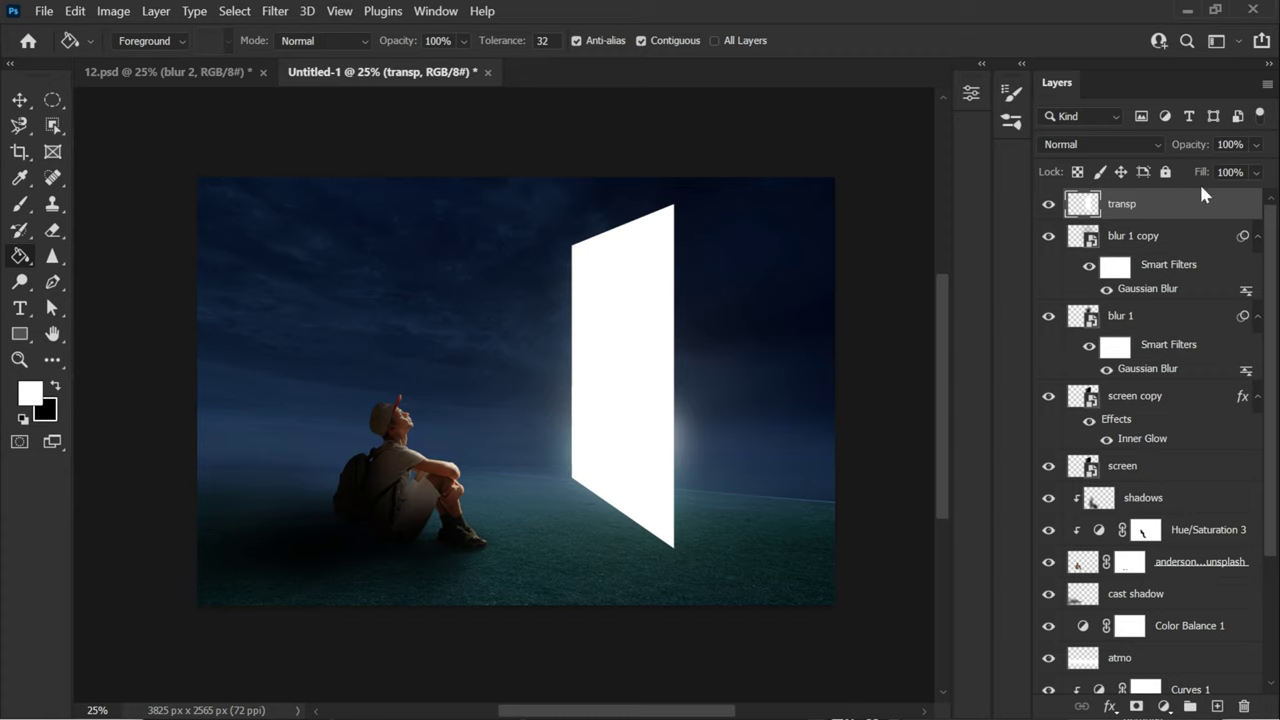
# - Set transp to Soft Light blending at 20% opacity
pyautogui.click(1134, 147)
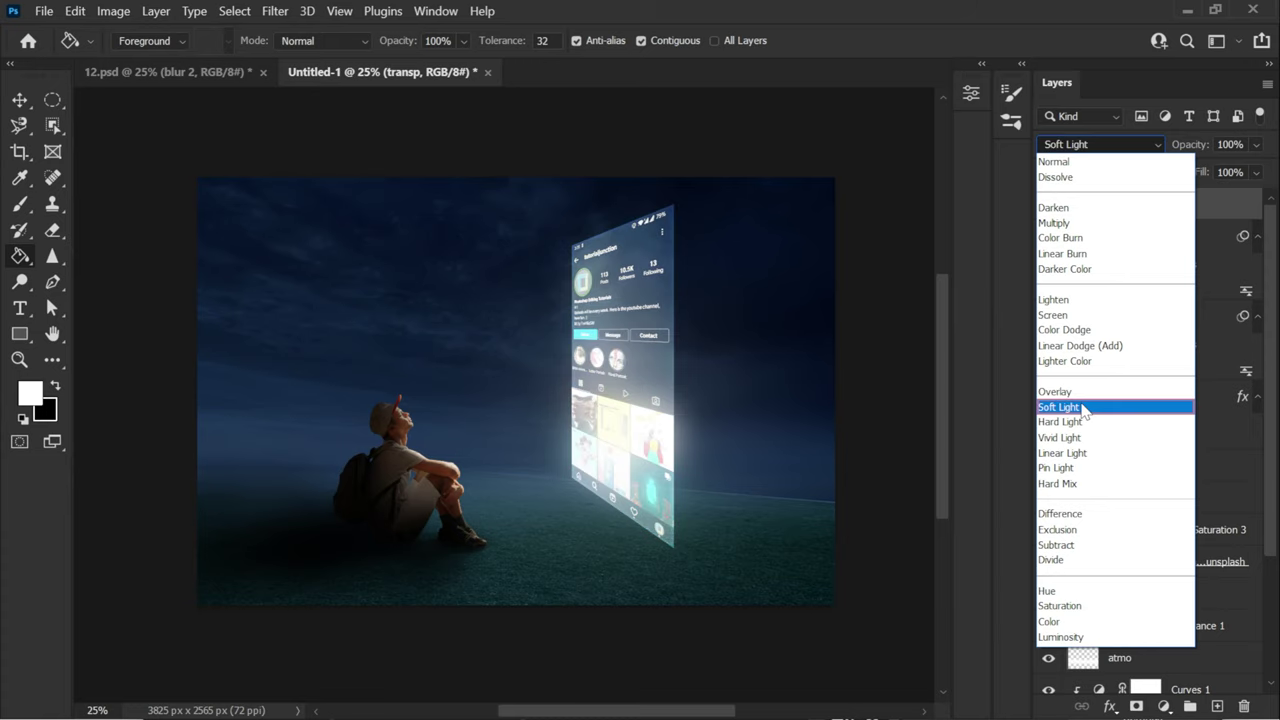
pyautogui.click(1085, 411)
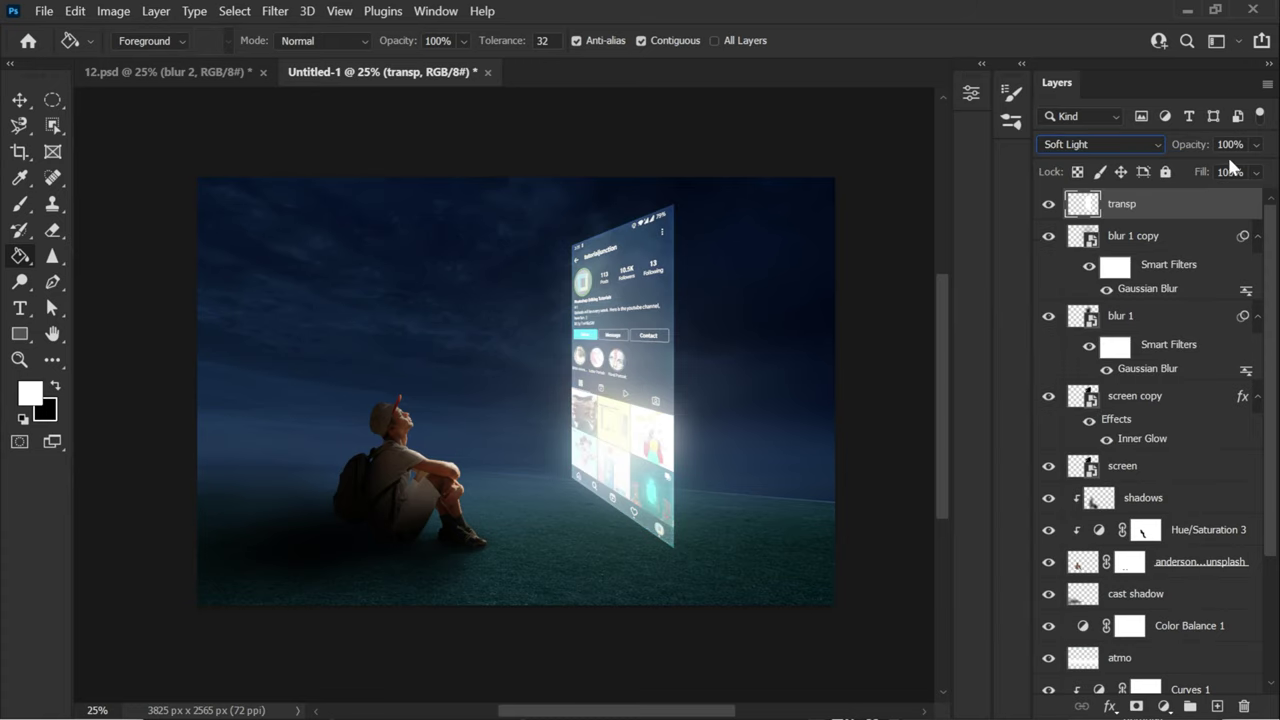
pyautogui.click(1256, 145)
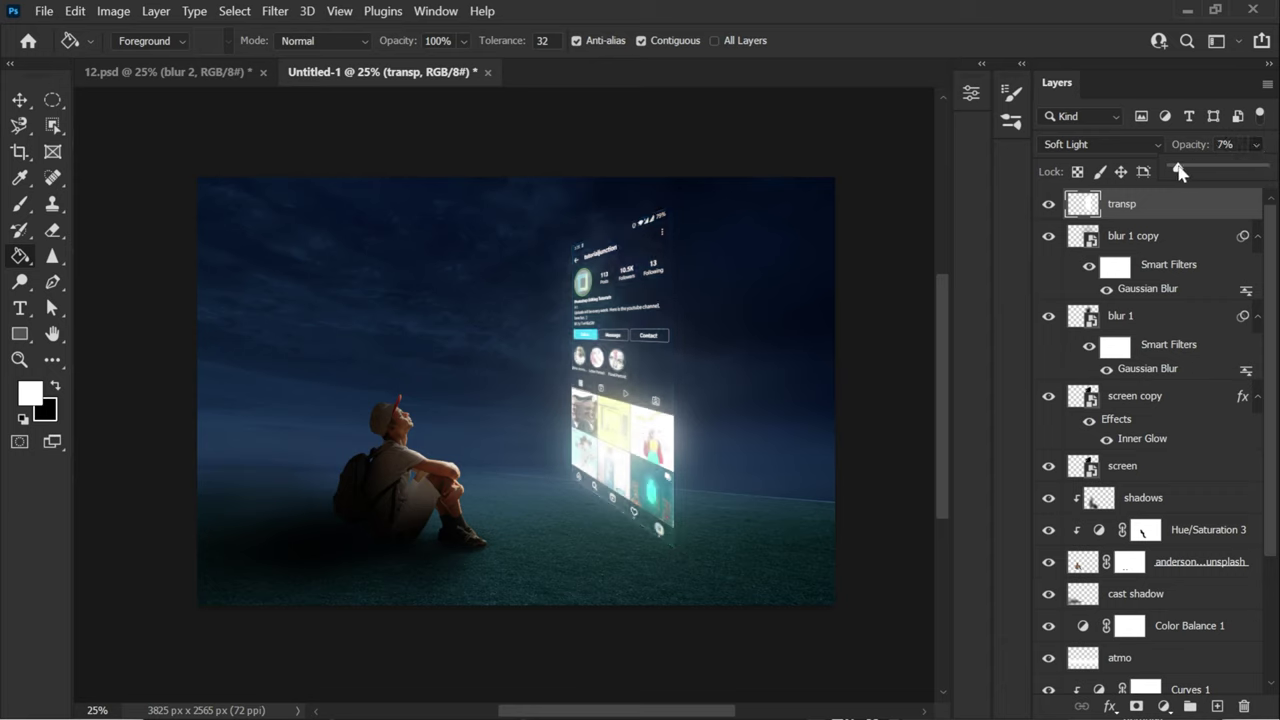
pyautogui.moveTo(1178, 172); pyautogui.dragTo(1199, 172)
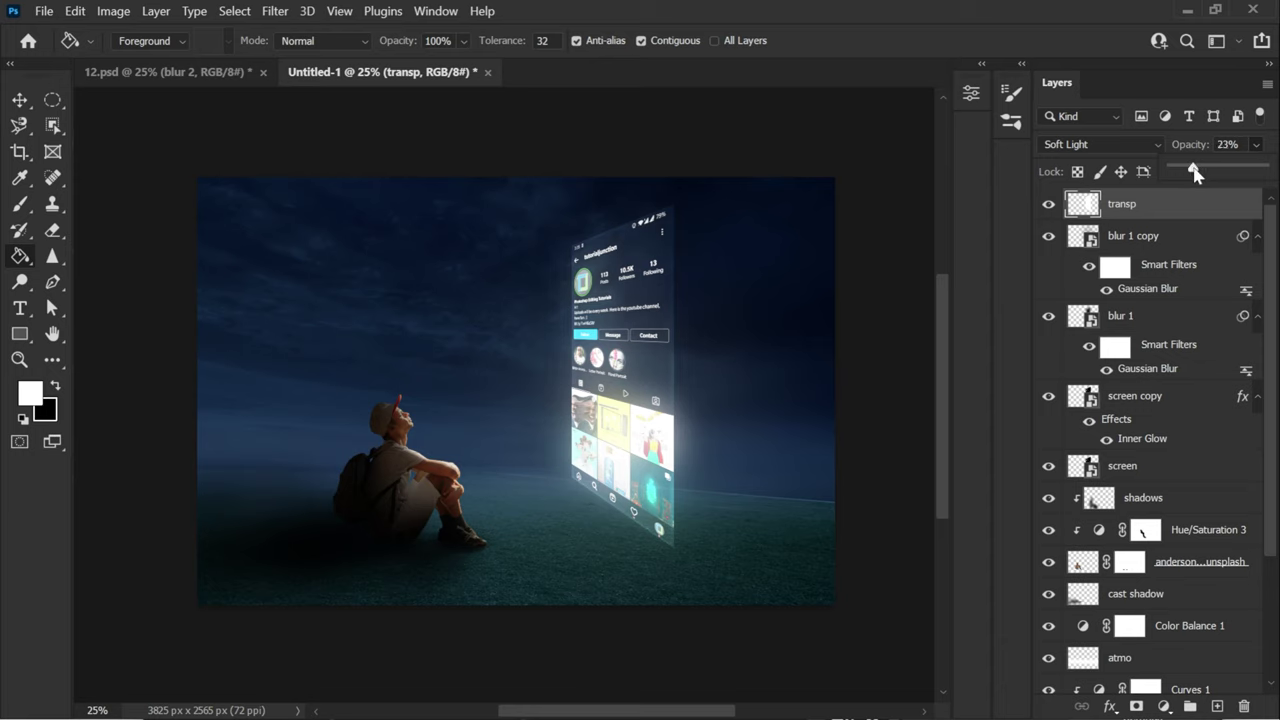
pyautogui.click(1048, 207)
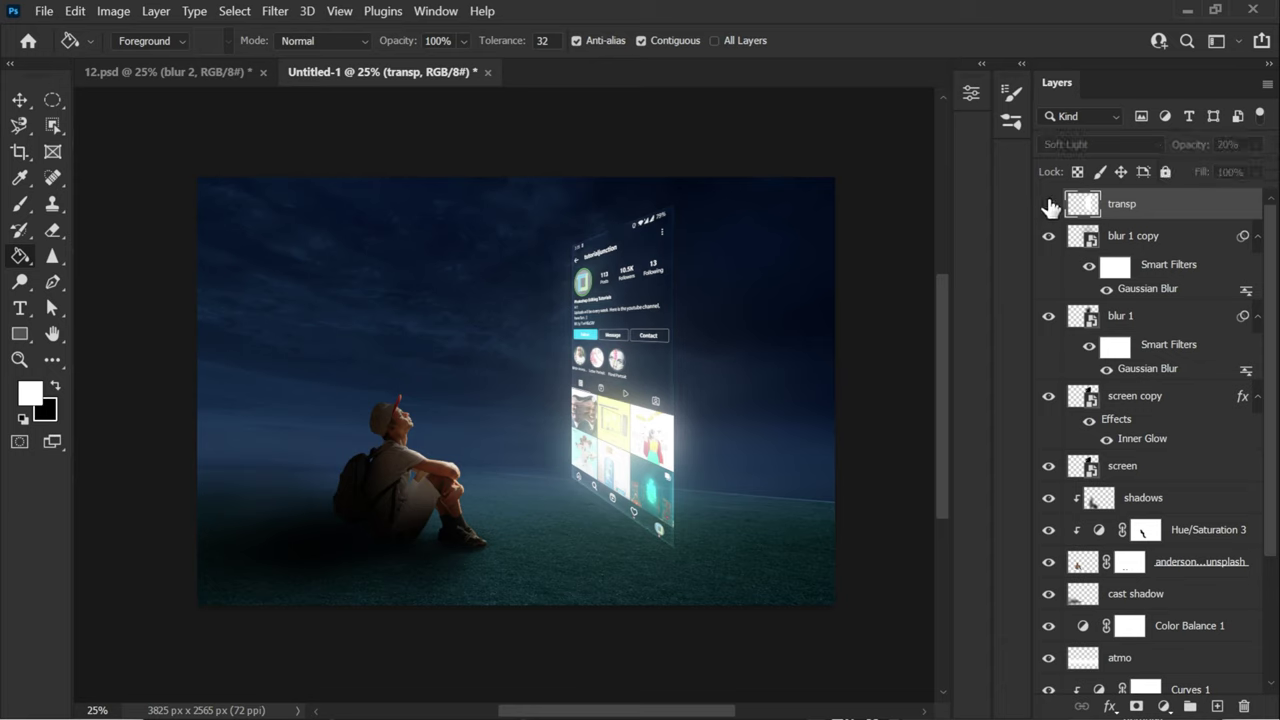
pyautogui.click(1048, 207)
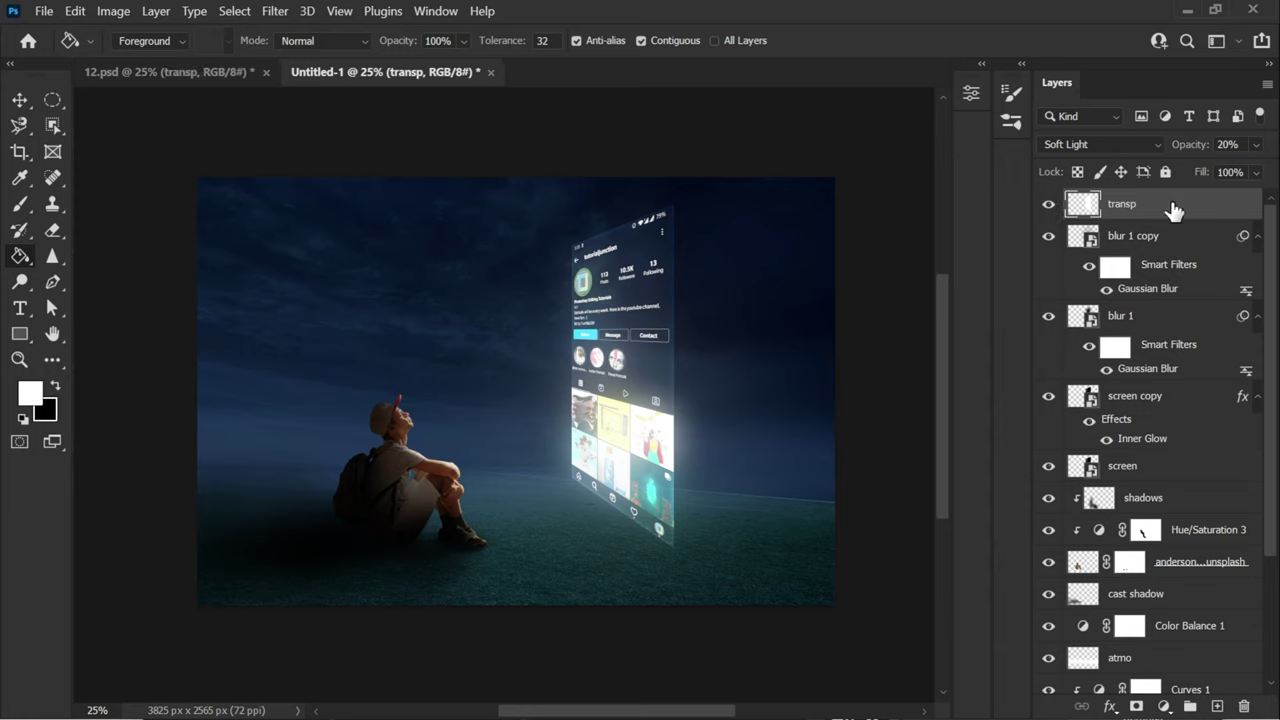
# - Duplicate the screen layer and move screen copy 2 to the top of the stack
pyautogui.click(1133, 472)
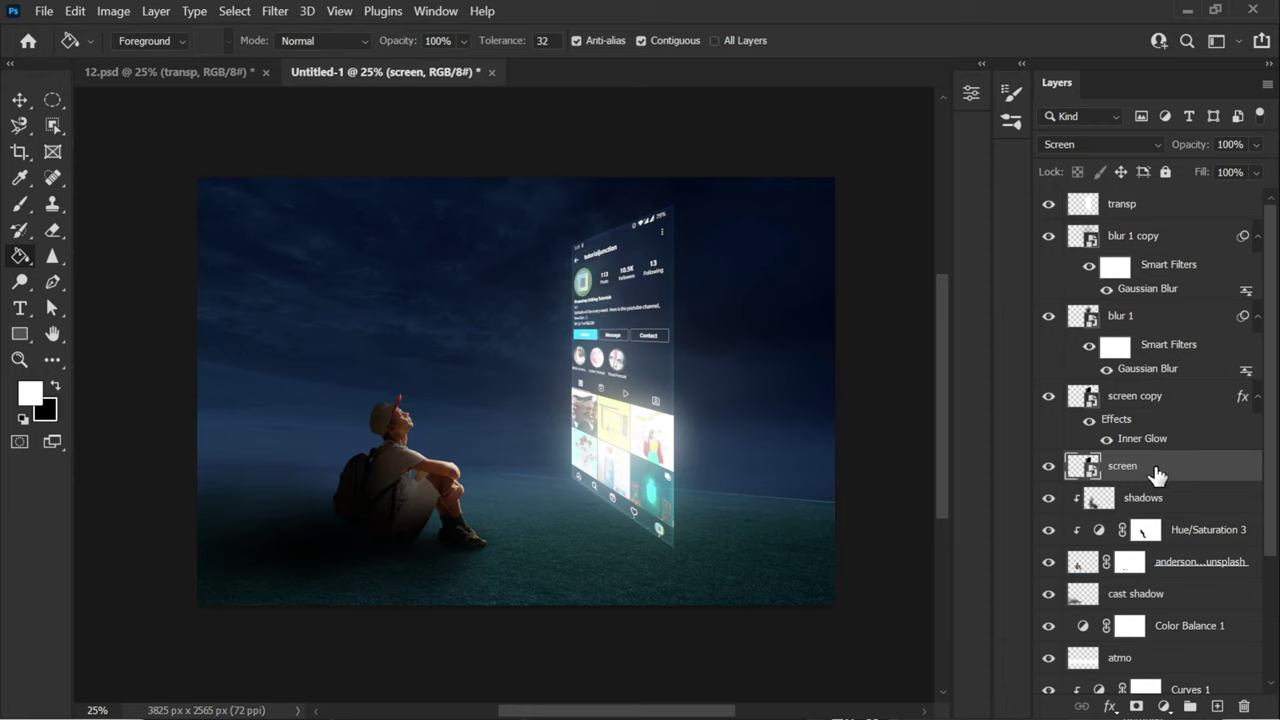
pyautogui.hotkey('ctrl', 'j')
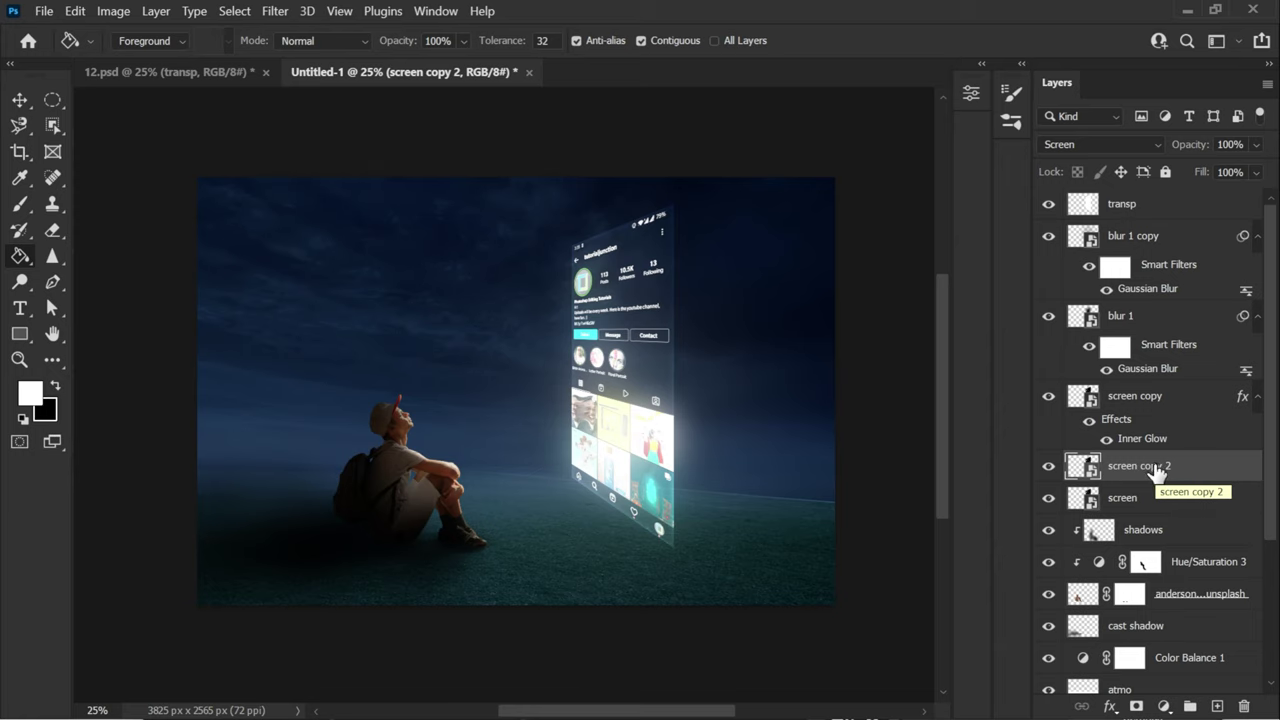
pyautogui.moveTo(1157, 472); pyautogui.dragTo(1155, 203)
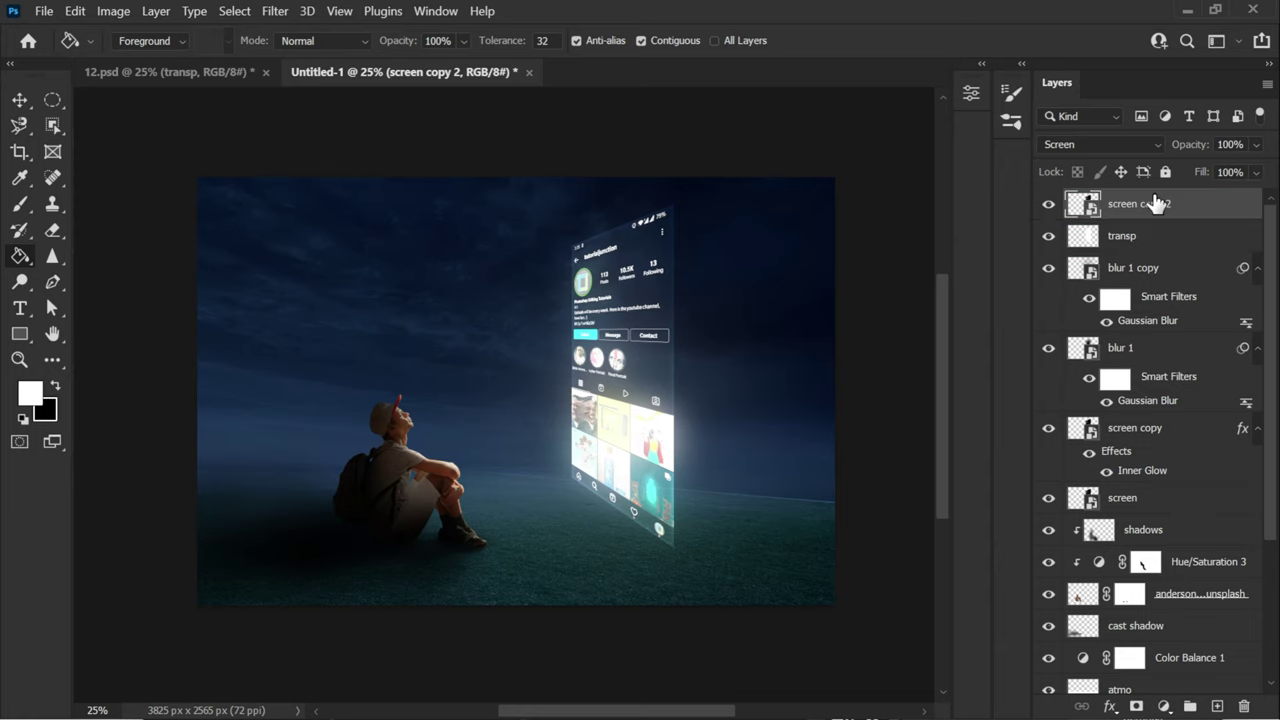
# - Zoom in on the phone and toggle screen copy 2 on and off to compare
pyautogui.hotkey('ctrl', '+')
pyautogui.hotkey('ctrl', '+')
pyautogui.hotkey('ctrl', '+')
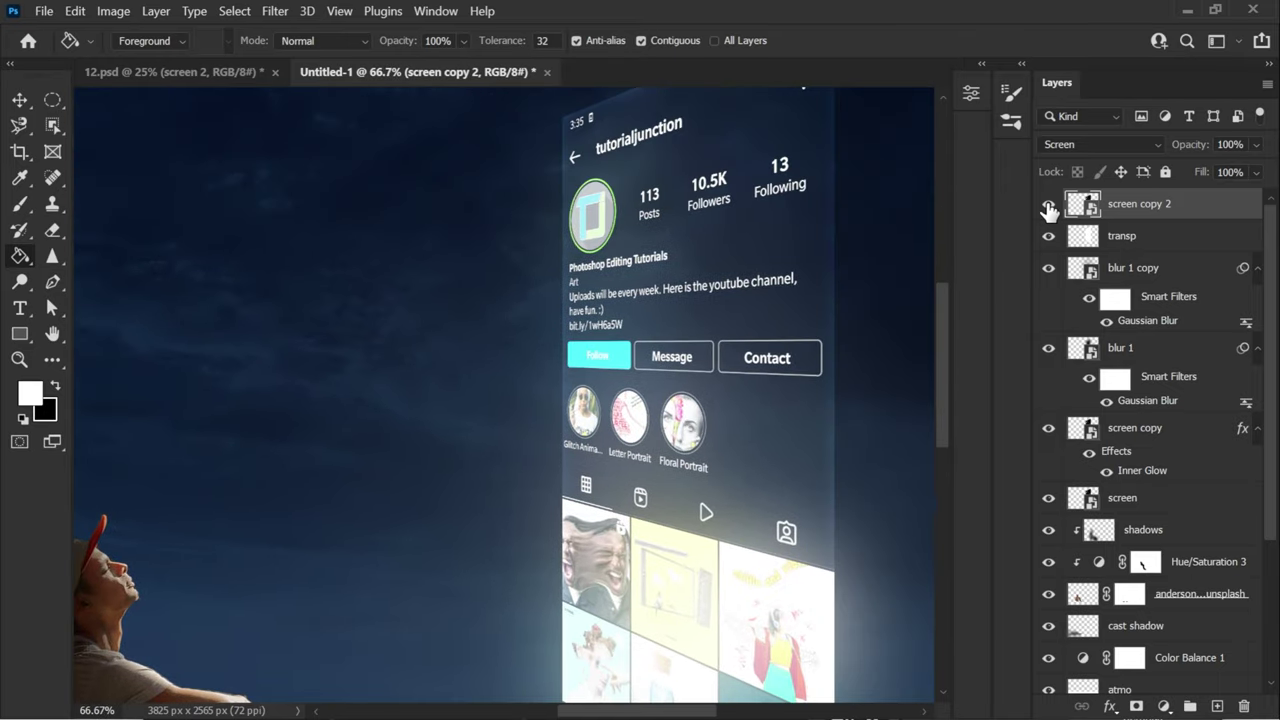
pyautogui.click(1048, 205)
pyautogui.click(1048, 205)
pyautogui.click(1048, 205)
pyautogui.click(1048, 205)
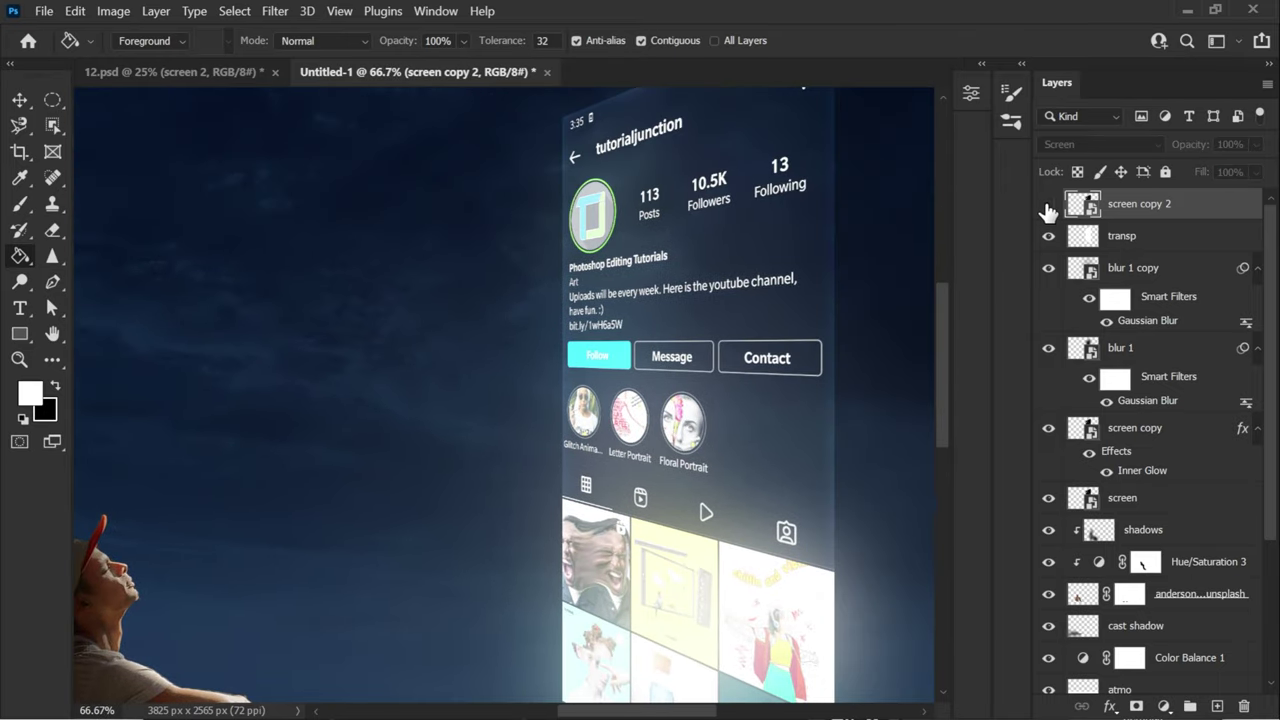
pyautogui.click(1048, 205)
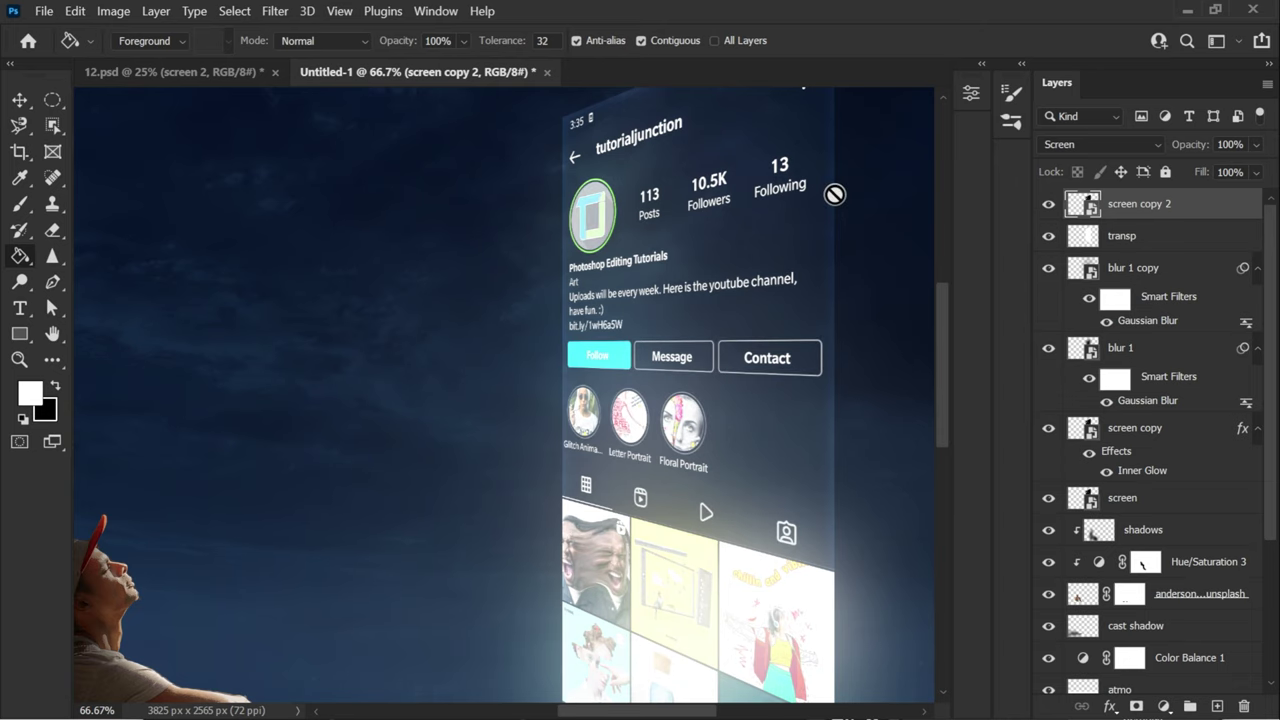
pyautogui.hotkey('ctrl', '-')
pyautogui.hotkey('ctrl', '-')
pyautogui.hotkey('ctrl', '-')
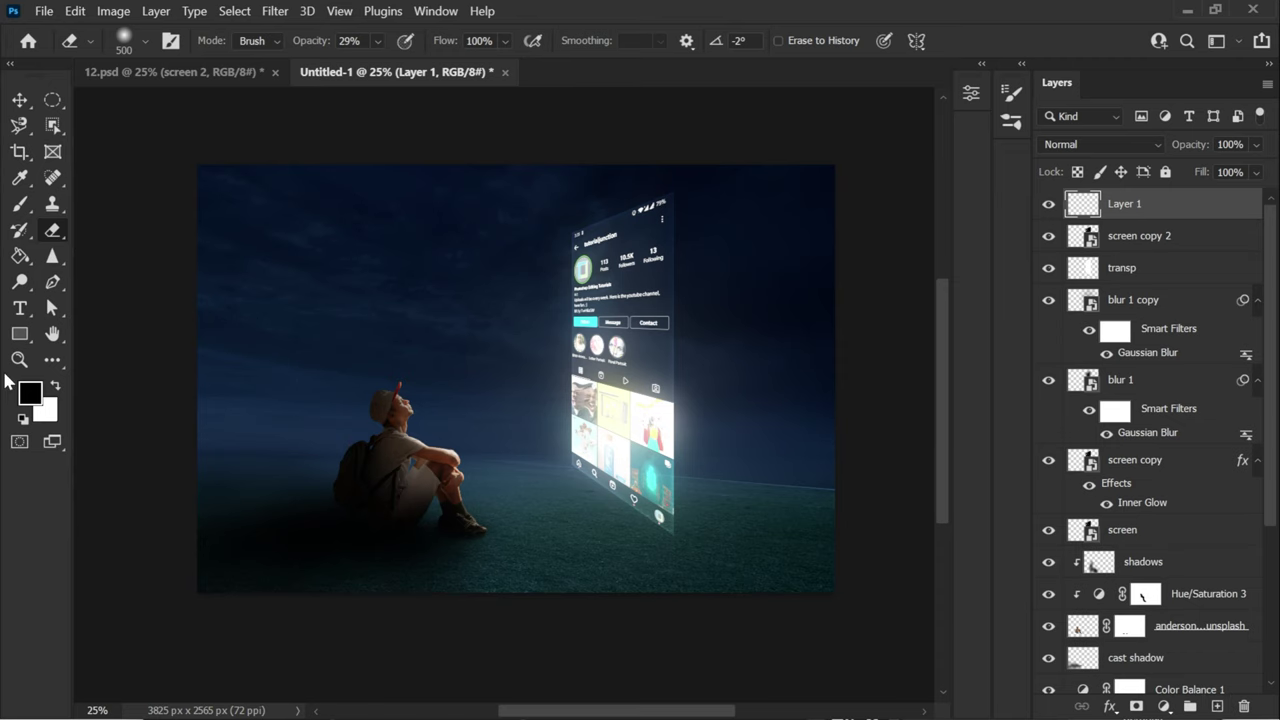
# - Set the foreground colour to a near-white sampled from the glowing screen
pyautogui.click(38, 398)
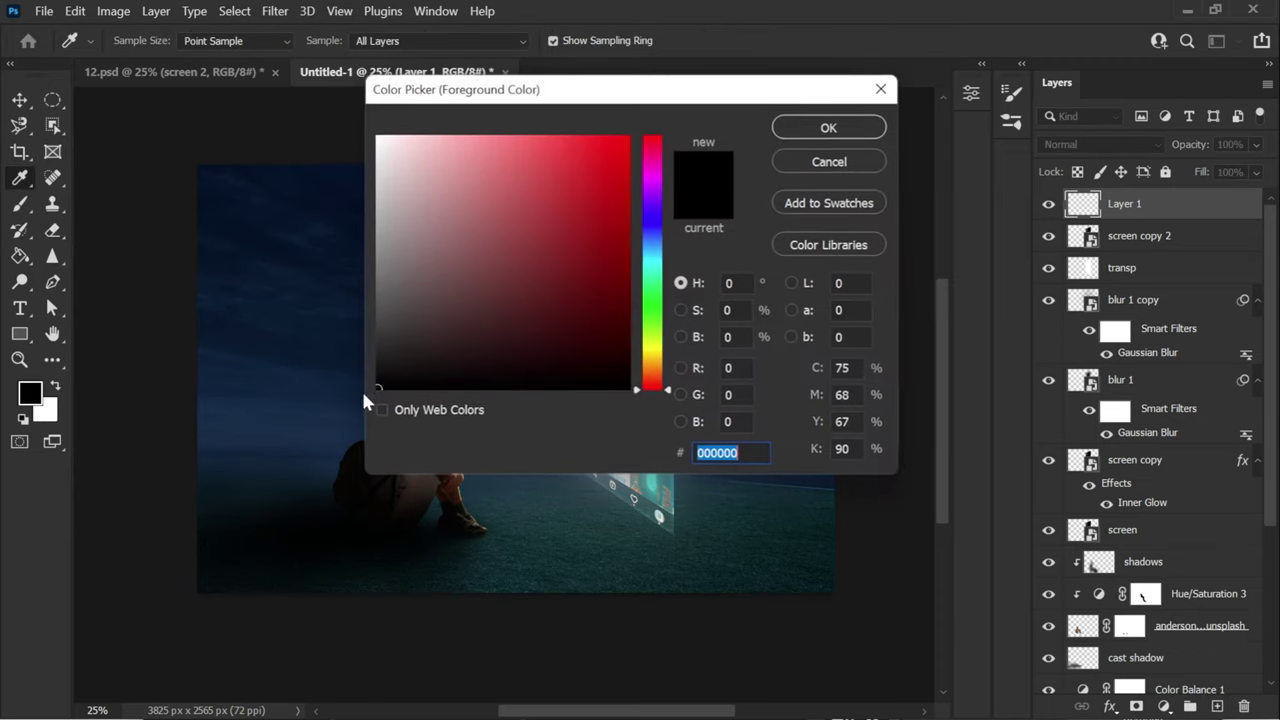
pyautogui.moveTo(571, 91); pyautogui.dragTo(920, 162)
pyautogui.moveTo(630, 402); pyautogui.dragTo(611, 425)
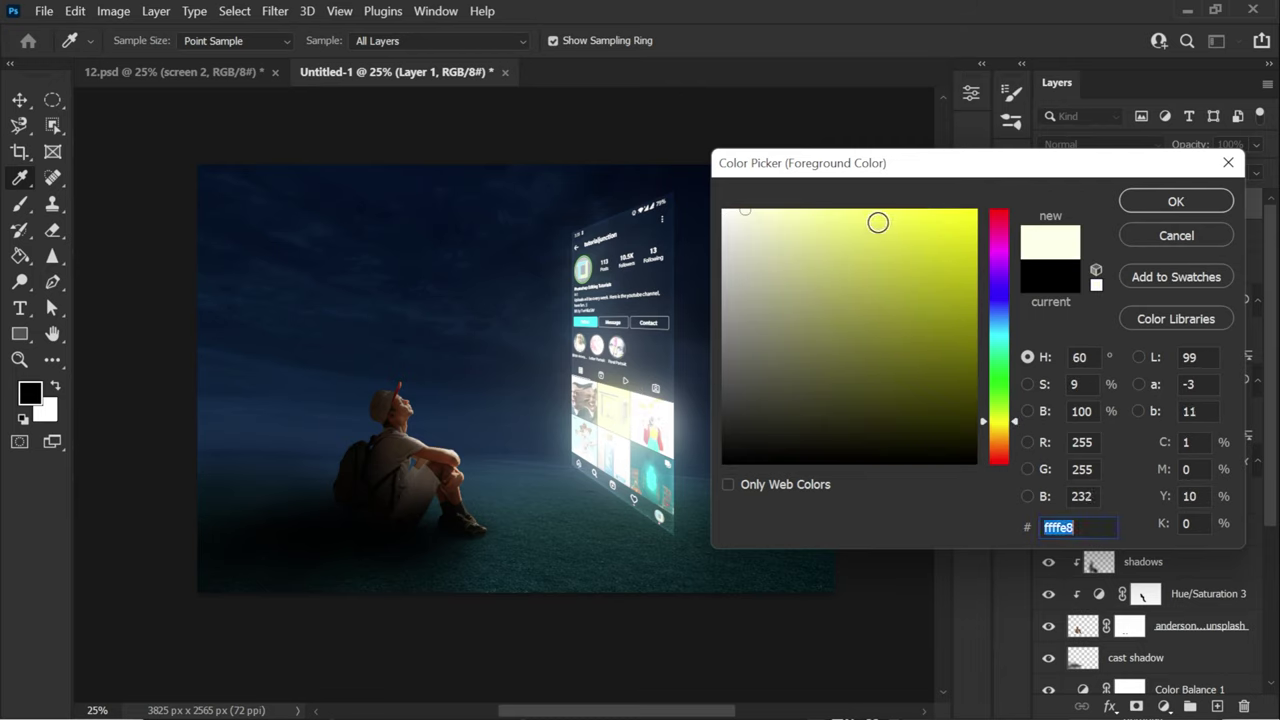
pyautogui.click(1176, 202)
# - Set Layer 1's blending mode to Overlay
pyautogui.press('e')
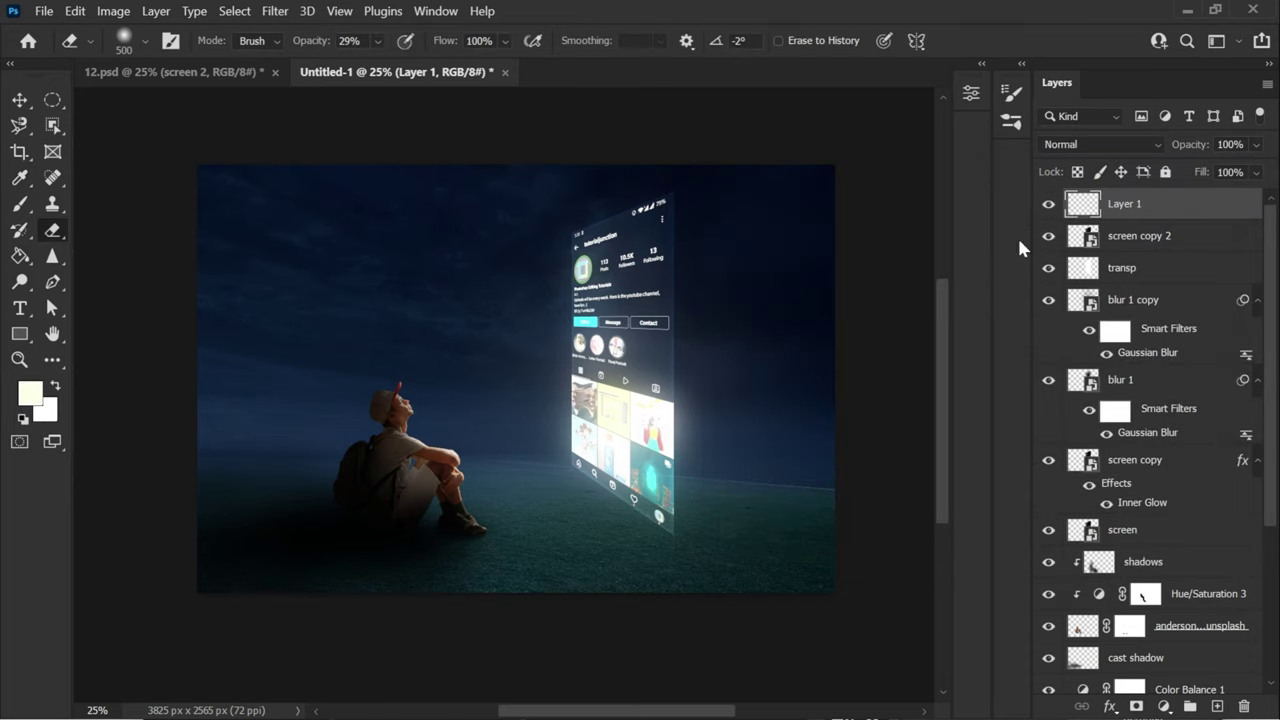
pyautogui.click(1087, 143)
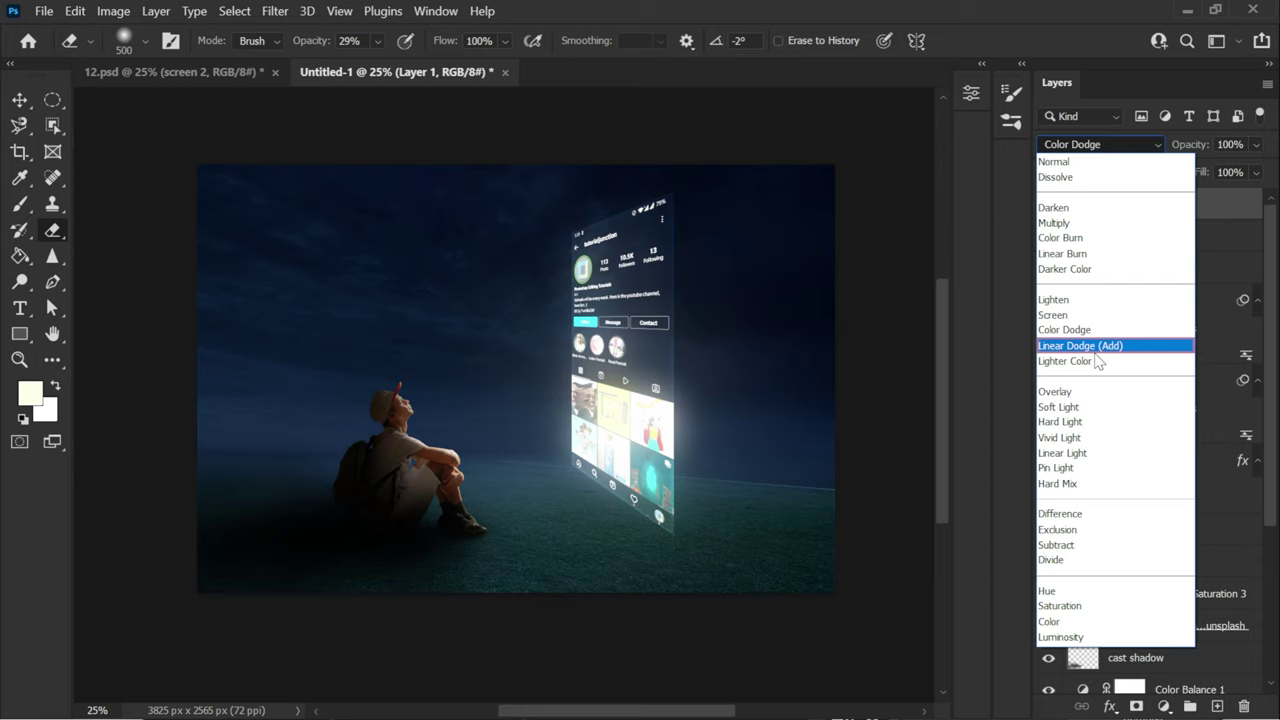
pyautogui.click(1090, 391)
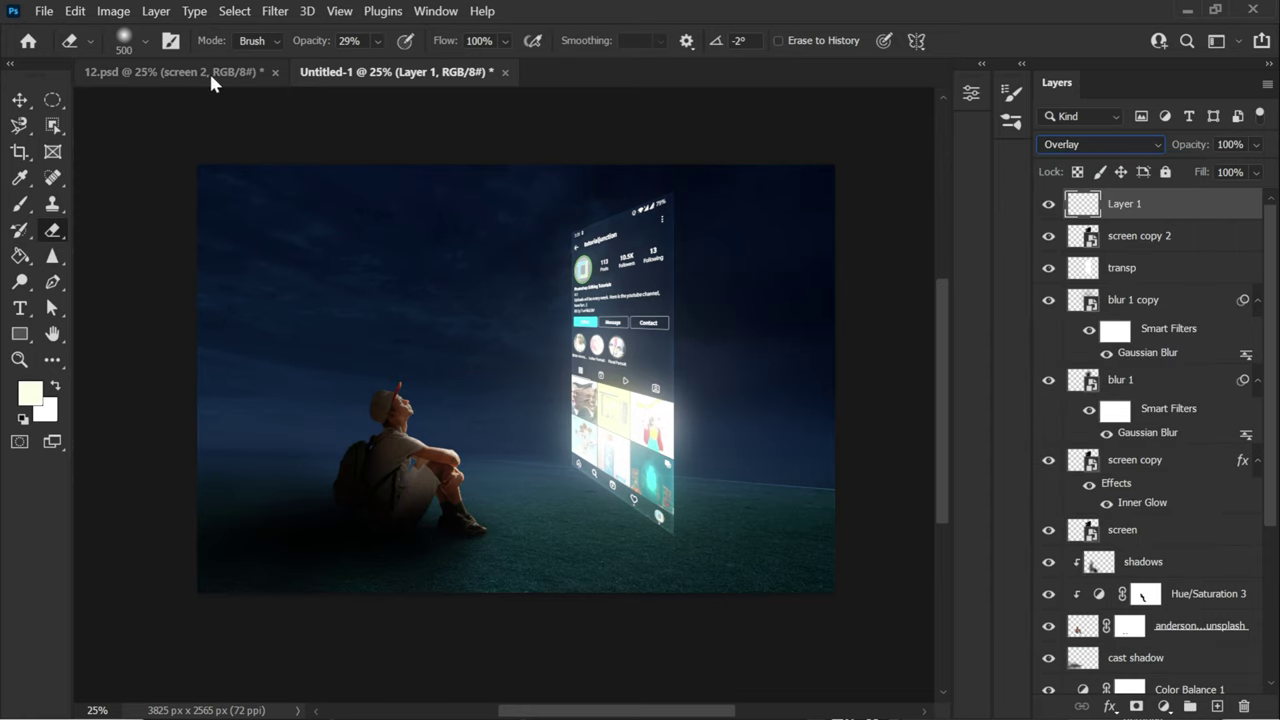
# - Paint a soft glow under the phone with a 900 px brush
pyautogui.click(20, 205)
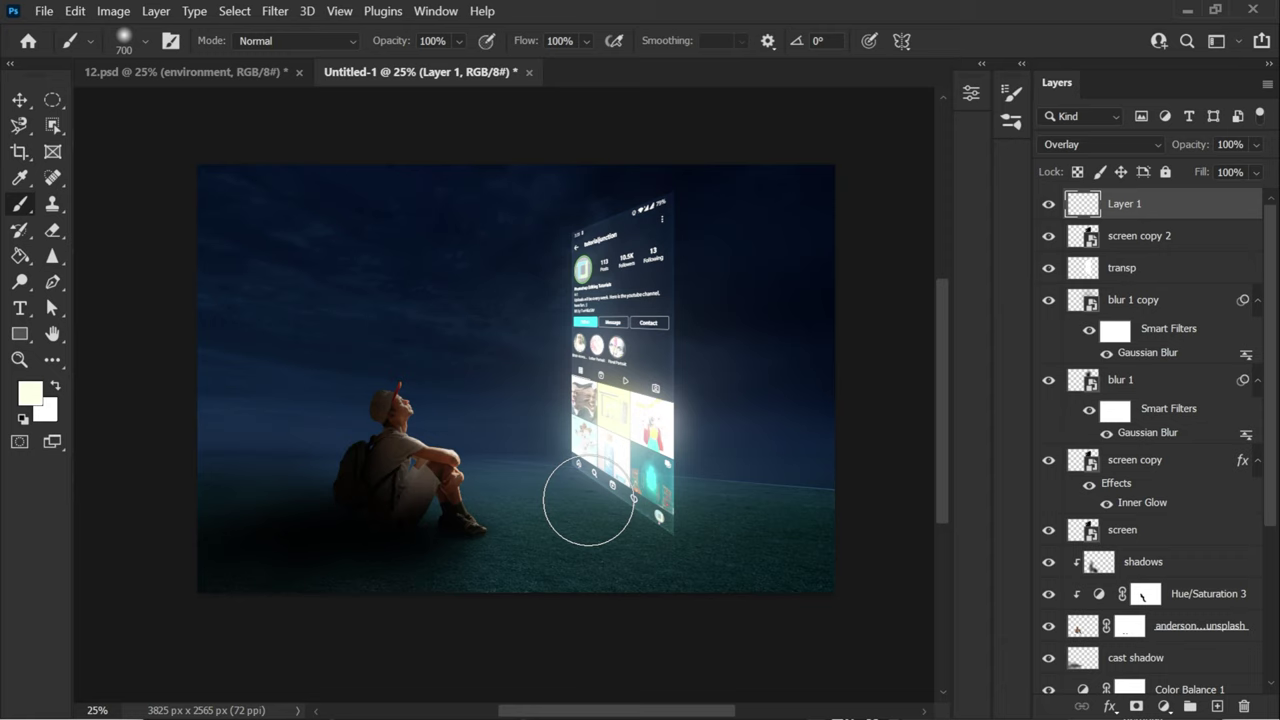
pyautogui.press(']')
pyautogui.press(']')
pyautogui.moveTo(574, 503)
pyautogui.mouseDown()
pyautogui.moveTo(523, 531)
pyautogui.moveTo(546, 525)
pyautogui.moveTo(532, 525)
pyautogui.moveTo(595, 547)
pyautogui.moveTo(454, 546)
pyautogui.moveTo(459, 557)
pyautogui.moveTo(557, 547)
pyautogui.moveTo(524, 545)
pyautogui.moveTo(601, 518)
pyautogui.moveTo(590, 513)
pyautogui.moveTo(601, 518)
pyautogui.moveTo(519, 518)
pyautogui.moveTo(573, 519)
pyautogui.moveTo(631, 590)
pyautogui.moveTo(641, 490)
pyautogui.moveTo(519, 592)
pyautogui.moveTo(406, 607)
pyautogui.moveTo(455, 587)
pyautogui.moveTo(503, 486)
pyautogui.moveTo(498, 465)
pyautogui.moveTo(610, 470)
pyautogui.moveTo(429, 380)
pyautogui.mouseUp()
# - Erase the excess haze around the boy's head with a 93% opacity, 1500 px eraser
pyautogui.press('e')
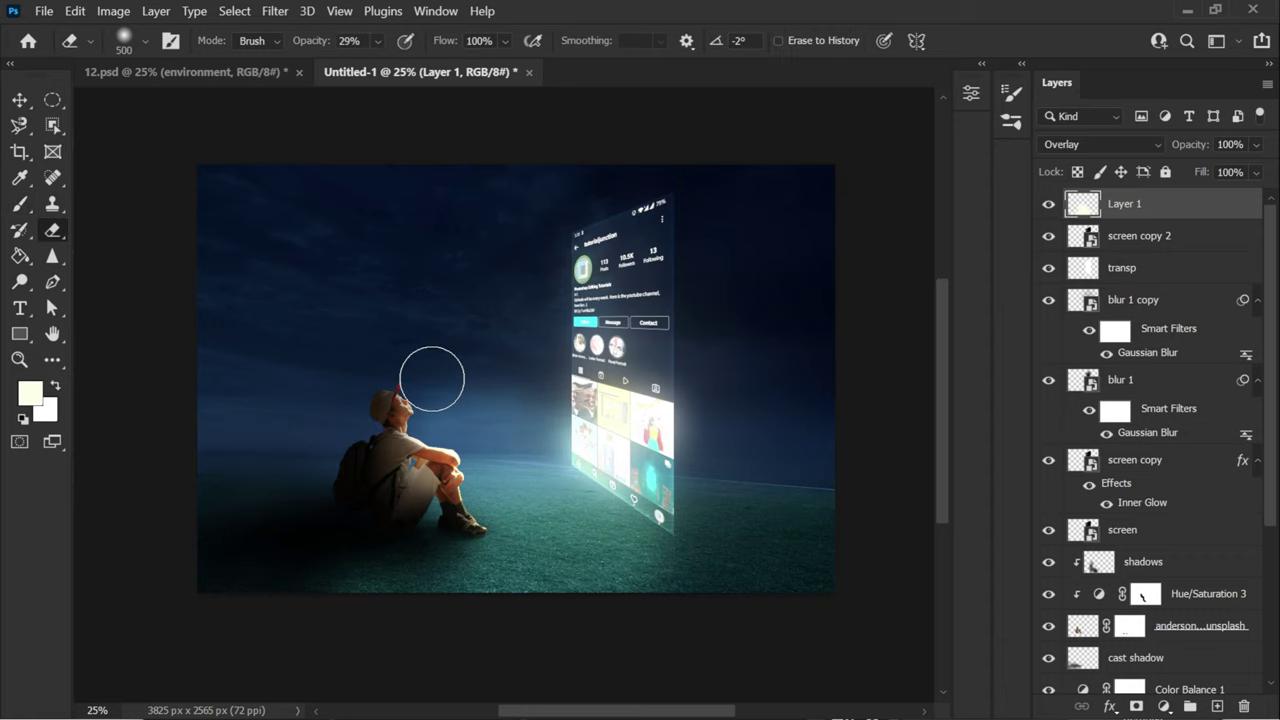
pyautogui.press(']')
pyautogui.press(']')
pyautogui.press(']')
pyautogui.press(']')
pyautogui.press('9')
pyautogui.press('3')
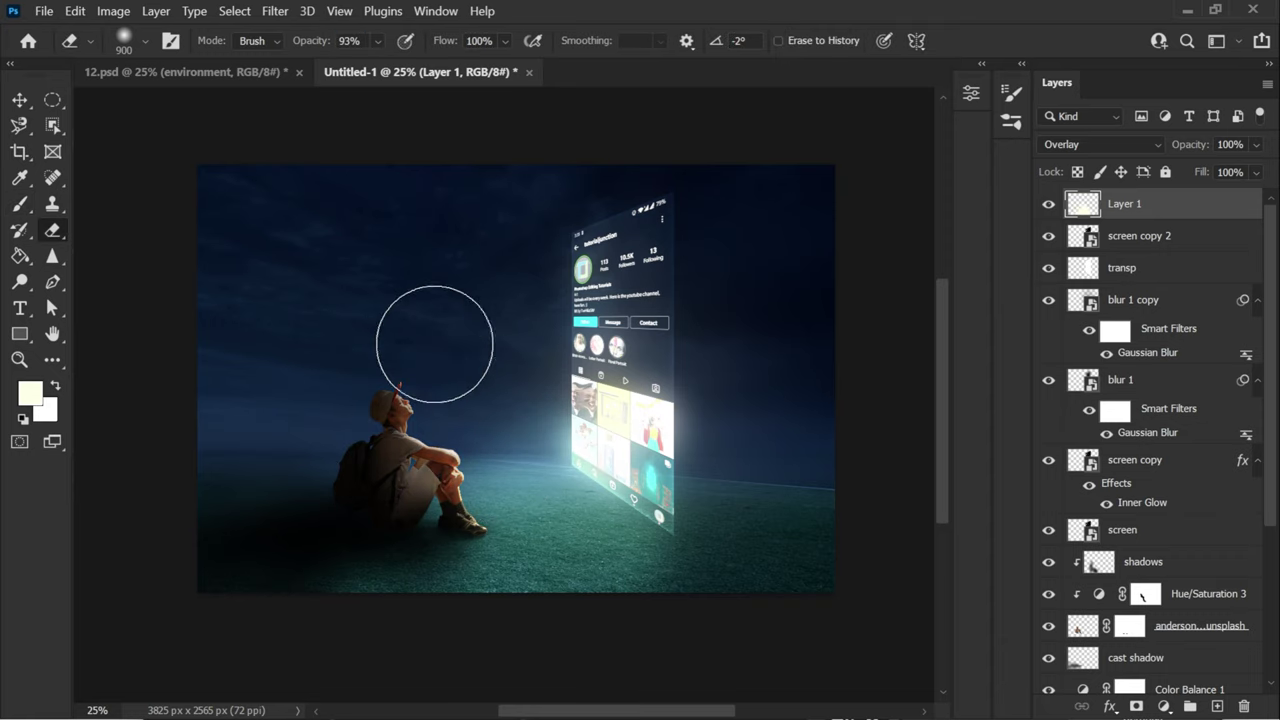
pyautogui.rightClick(434, 344)
pyautogui.moveTo(470, 80); pyautogui.dragTo(510, 80)
pyautogui.press('Return')
pyautogui.moveTo(463, 400); pyautogui.dragTo(268, 678)
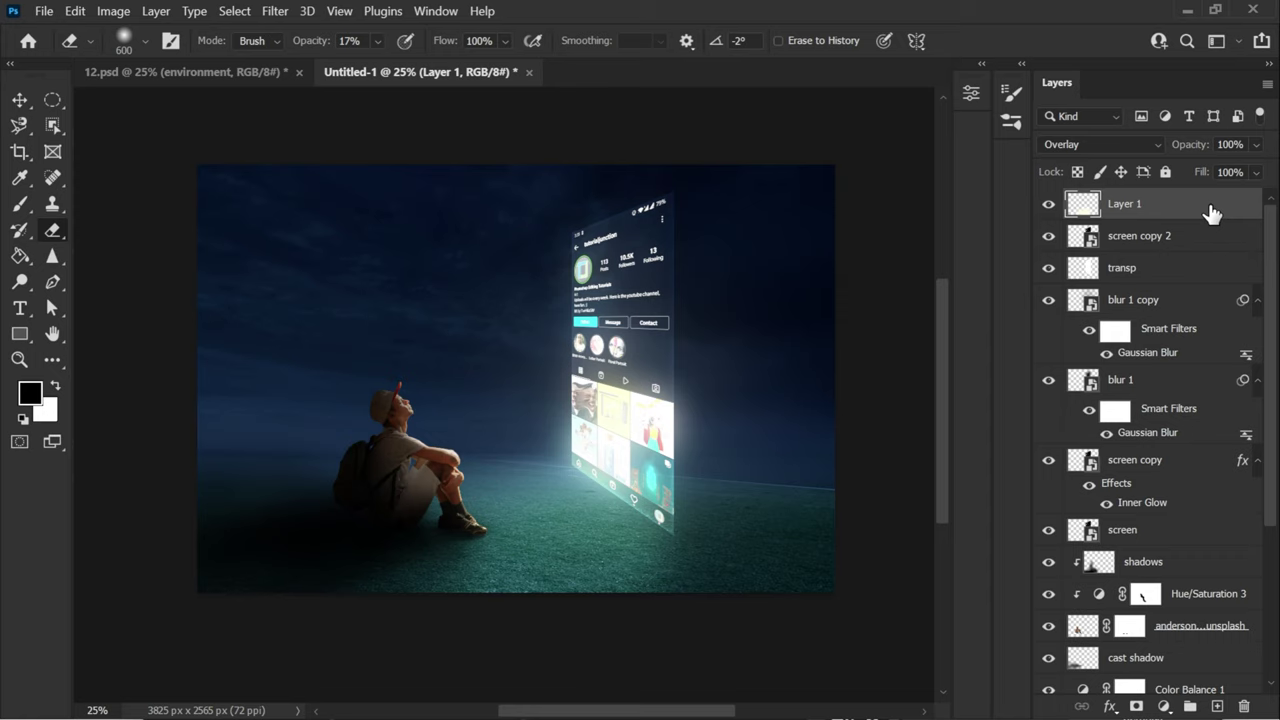
# - Add a new top layer named 'camera raw' and stamp the merged composite onto it
pyautogui.click(1217, 706)
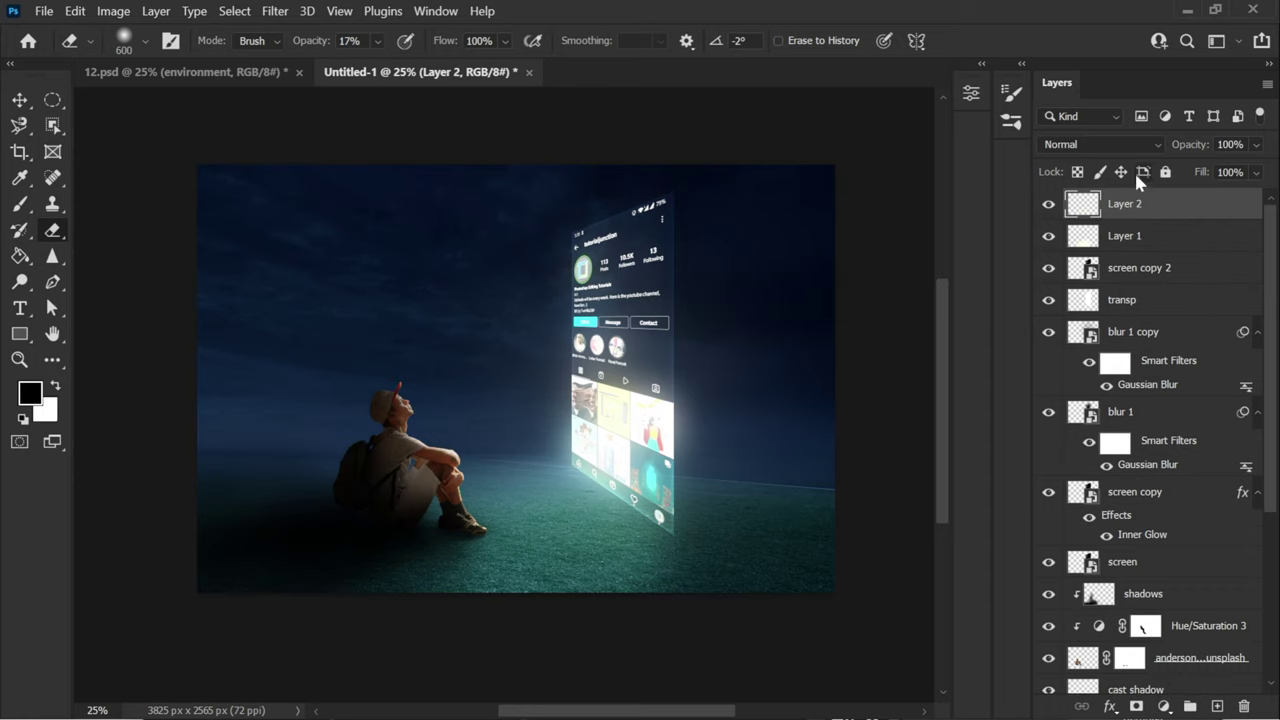
pyautogui.doubleClick(1126, 204)
pyautogui.write('camera')
pyautogui.press('Return')
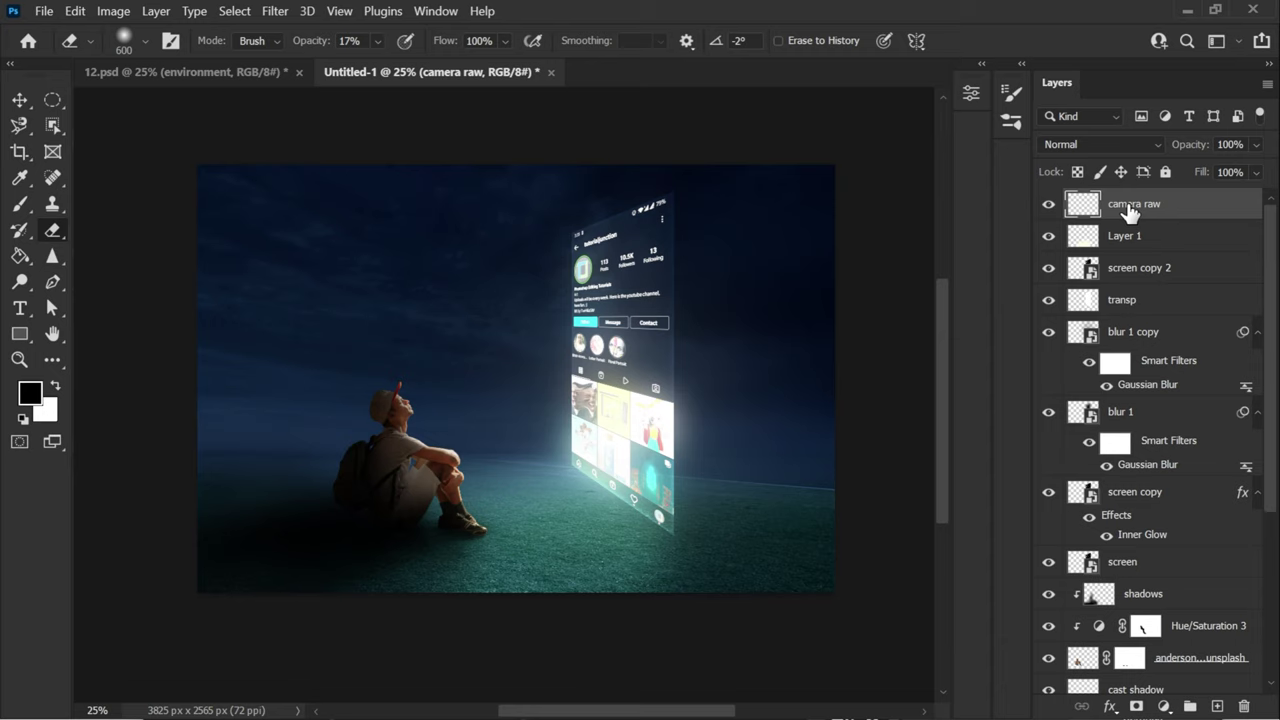
pyautogui.hotkey('ctrl', 'shift', 'alt', 'e')
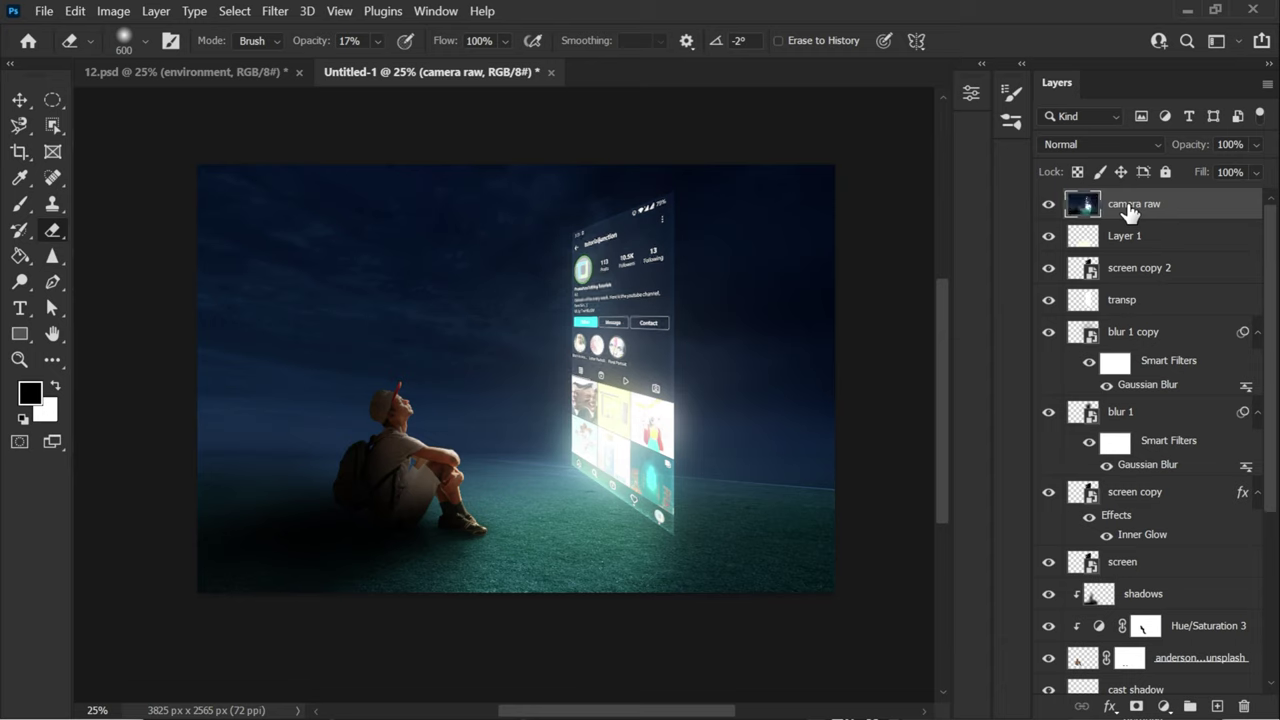
# - Nudge the stamped layer left and convert it to a smart object
pyautogui.click(19, 100)
pyautogui.moveTo(695, 394); pyautogui.dragTo(618, 419)
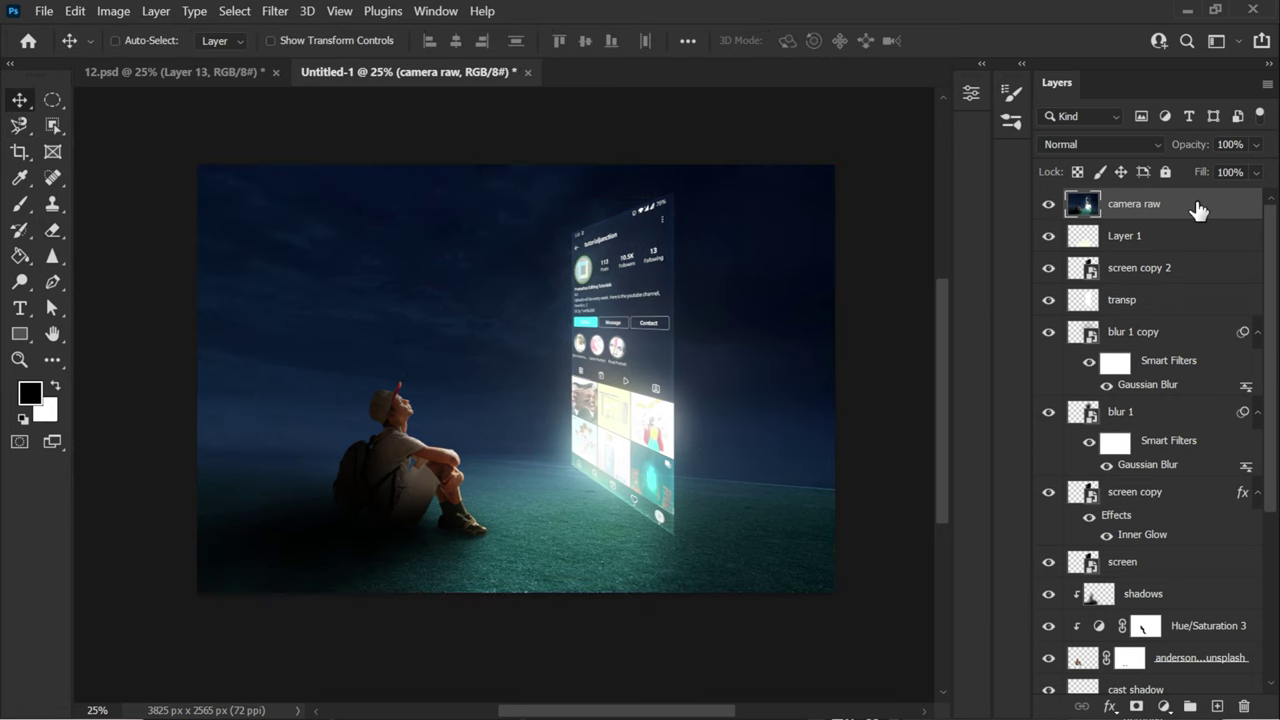
pyautogui.rightClick(1197, 208)
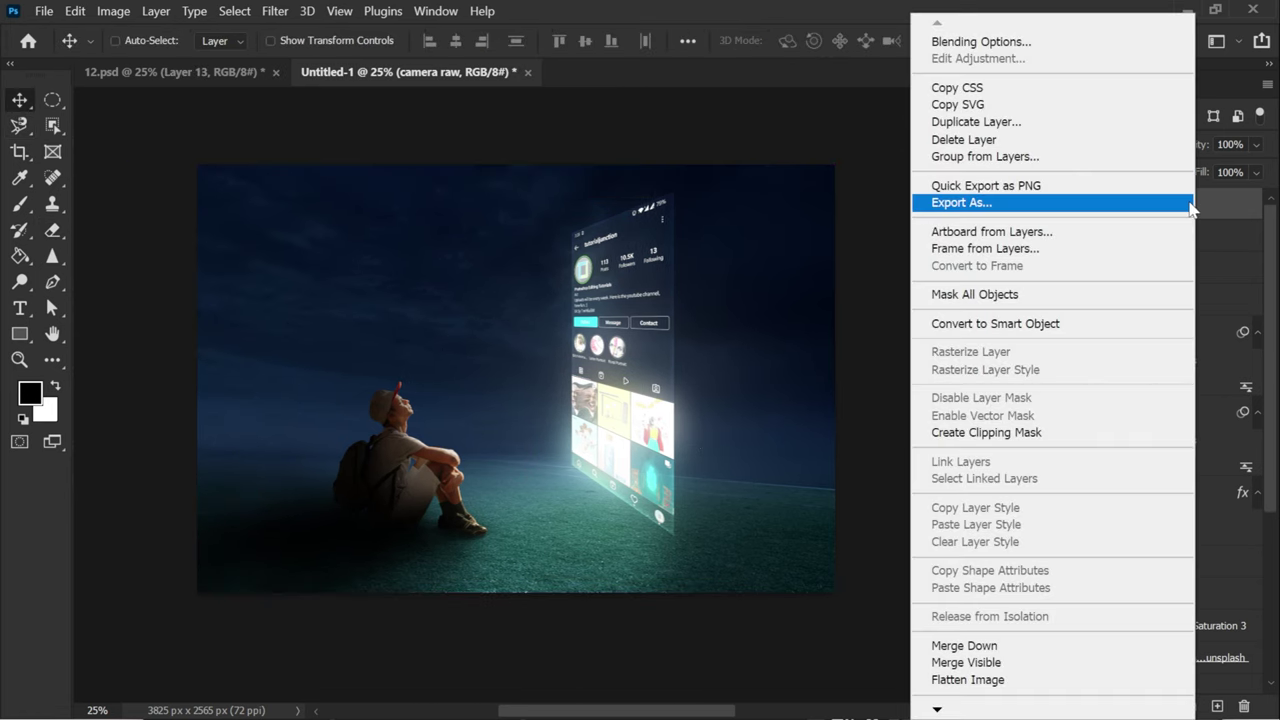
pyautogui.click(1103, 324)
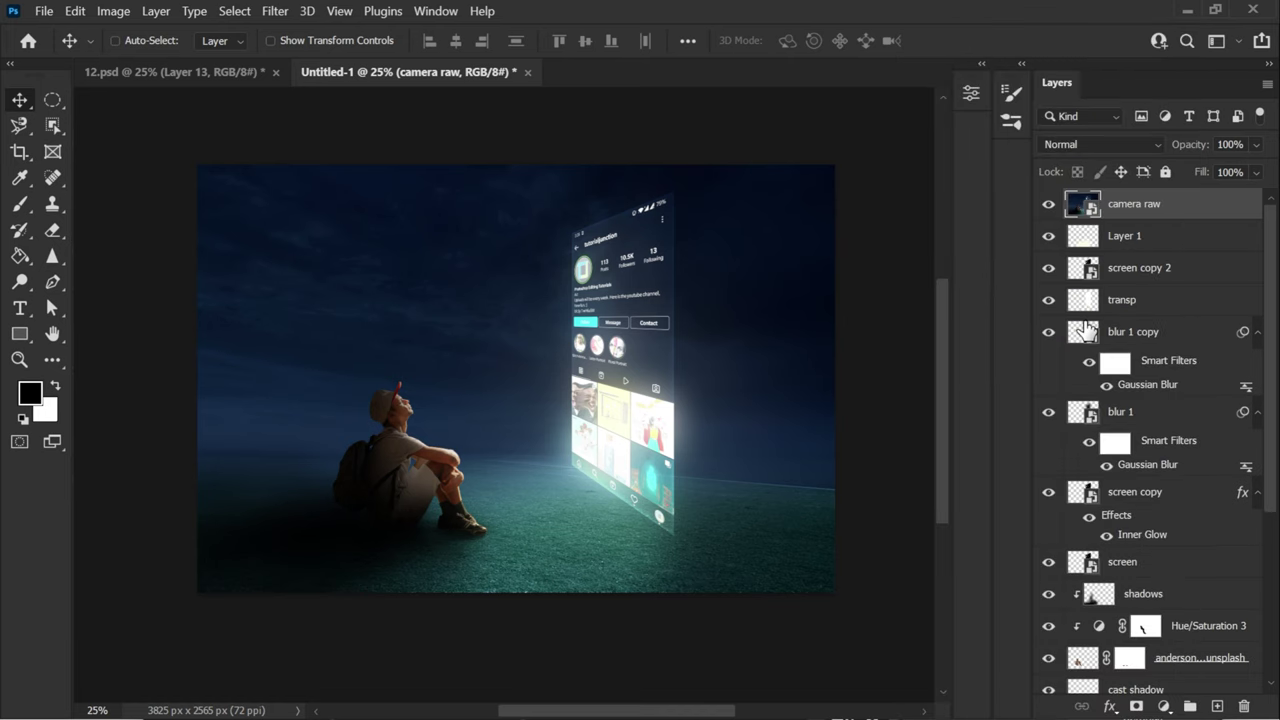
pyautogui.click(274, 14)
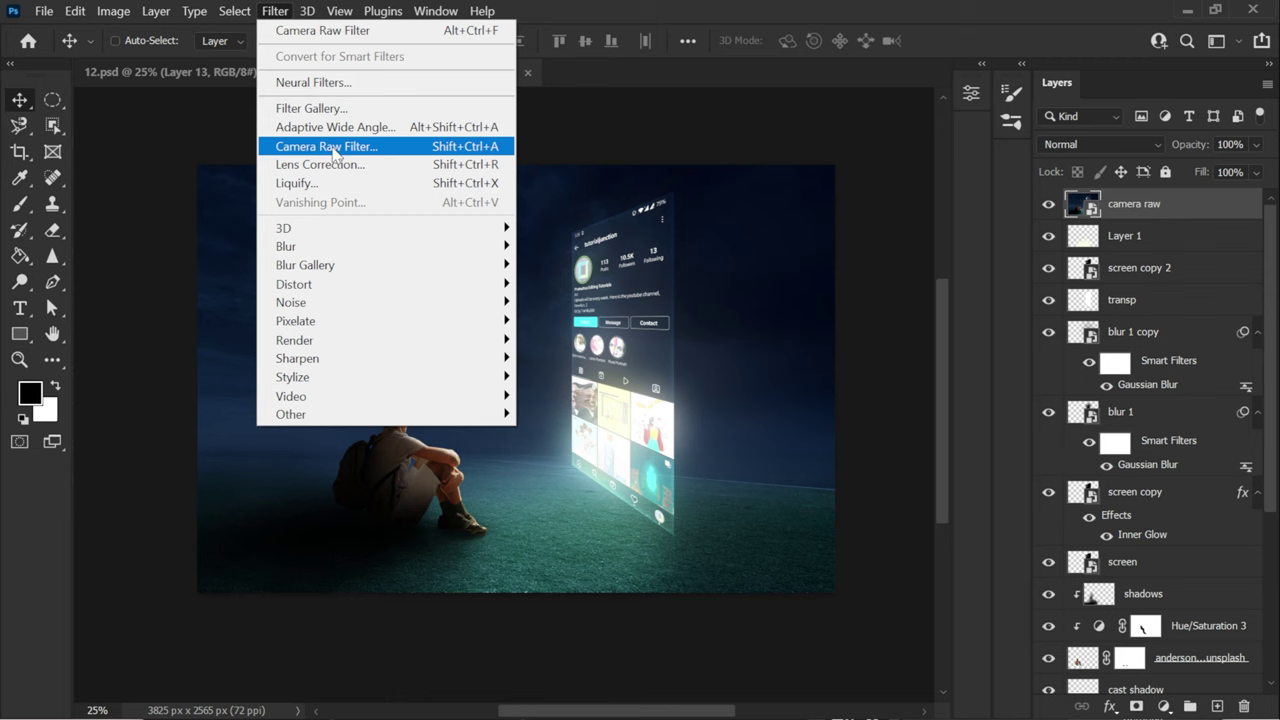
# - In Camera Raw set Temp -2, Contrast +7, Highlights -7, Shadows +20, Whites -30, Blacks +35
pyautogui.click(334, 147)
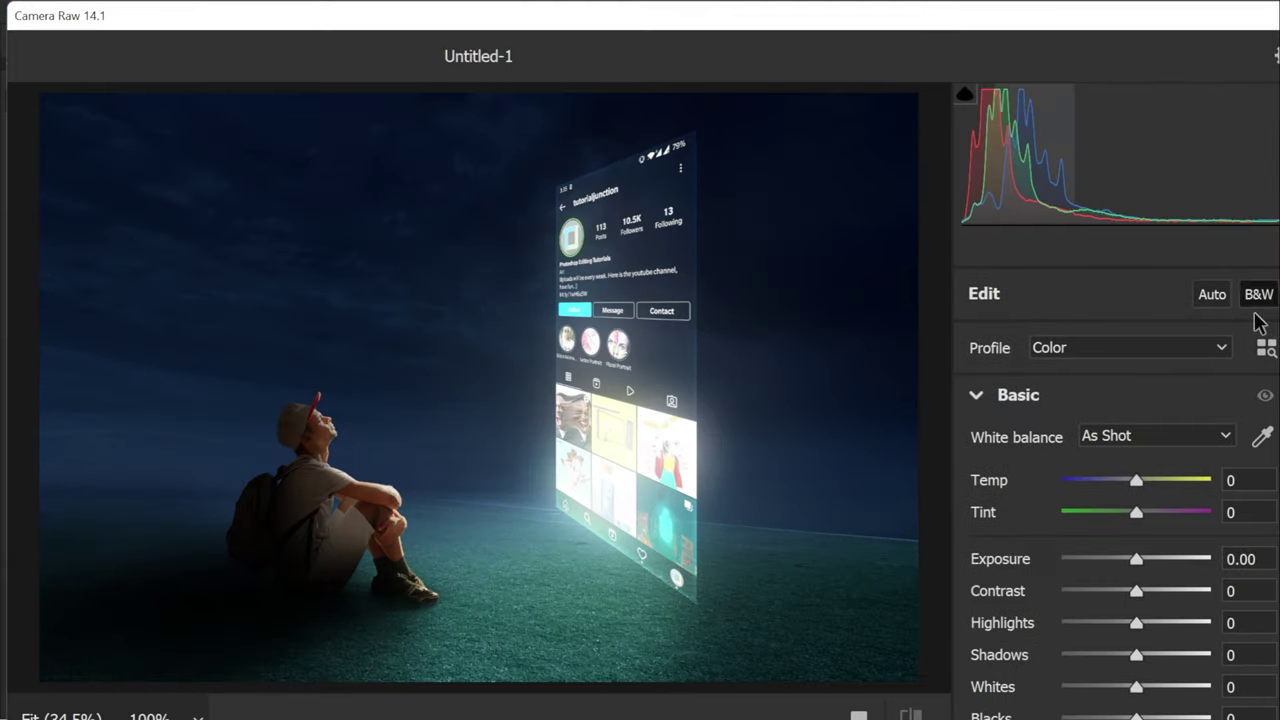
pyautogui.scroll(-1, 1255, 330)
pyautogui.click(1250, 416)
pyautogui.write('-2')
pyautogui.scroll(-1, 1188, 447)
pyautogui.press('Tab')
pyautogui.press('Tab')
pyautogui.press('Tab')
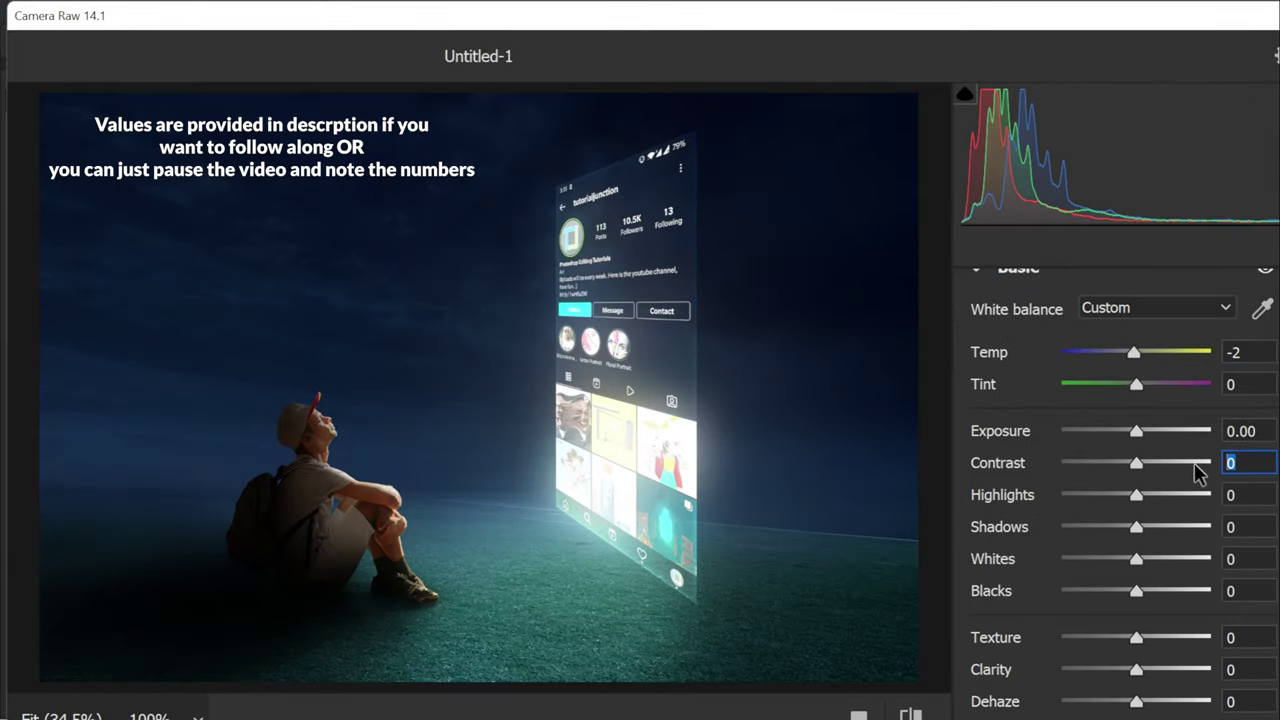
pyautogui.write('+7')
pyautogui.press('Tab')
pyautogui.write('-7')
pyautogui.press('Tab')
pyautogui.write('20')
pyautogui.press('Tab')
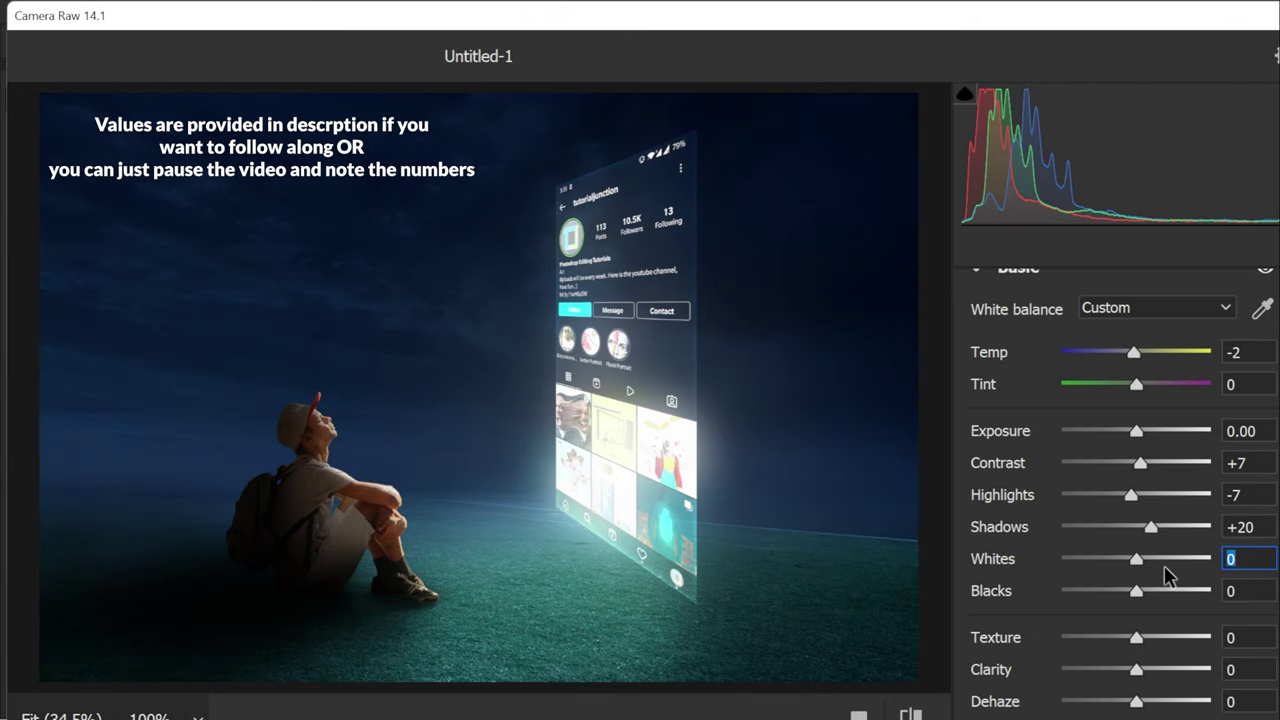
pyautogui.write('-30')
pyautogui.press('Tab')
pyautogui.write('35')
# - Set Clarity -5, Dehaze -10, Vibrance +30 and Saturation +30, then apply the grade
pyautogui.scroll(-1, 1190, 610)
pyautogui.press('Tab')
pyautogui.press('Tab')
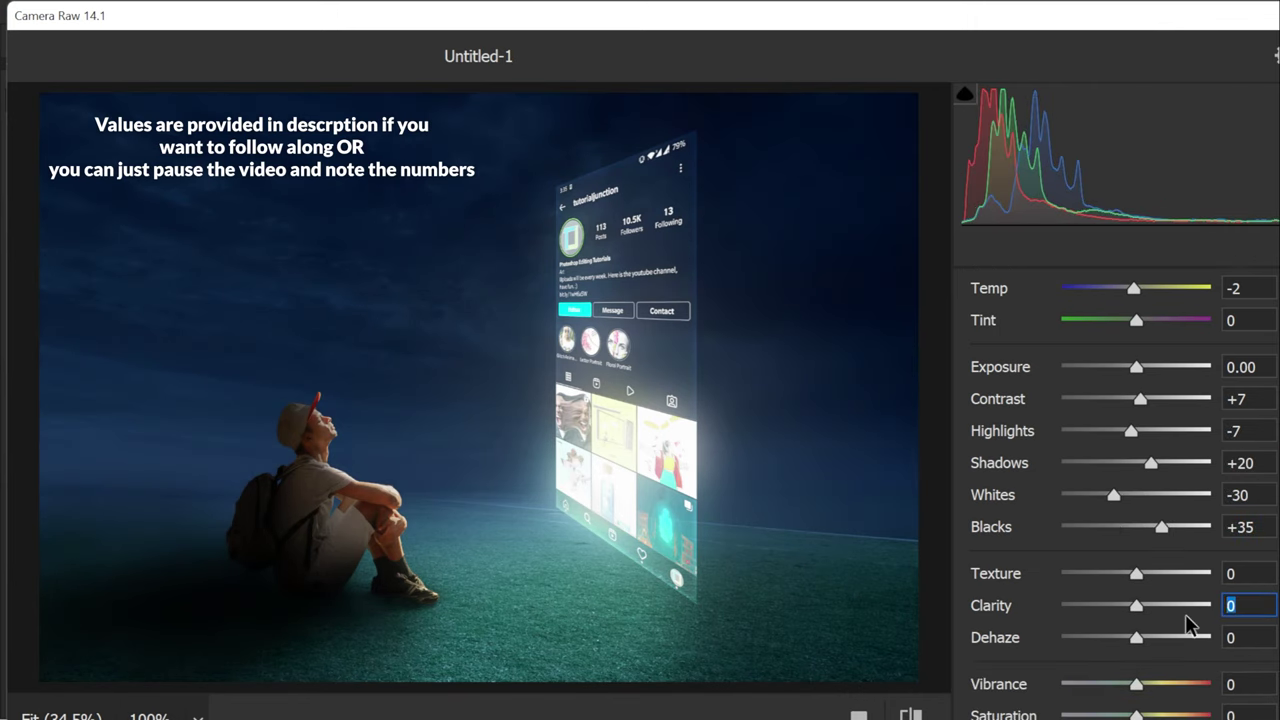
pyautogui.write('-5')
pyautogui.press('Tab')
pyautogui.write('-10')
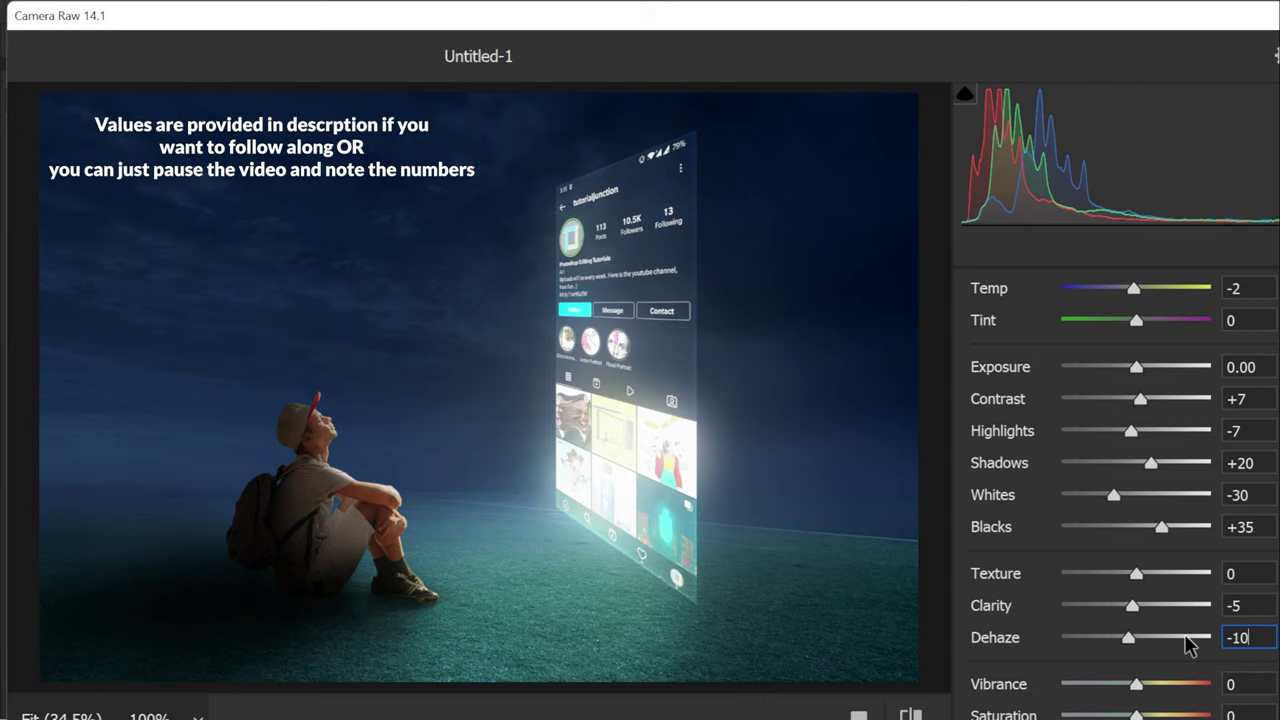
pyautogui.scroll(-1, 1198, 645)
pyautogui.press('Tab')
pyautogui.write('30')
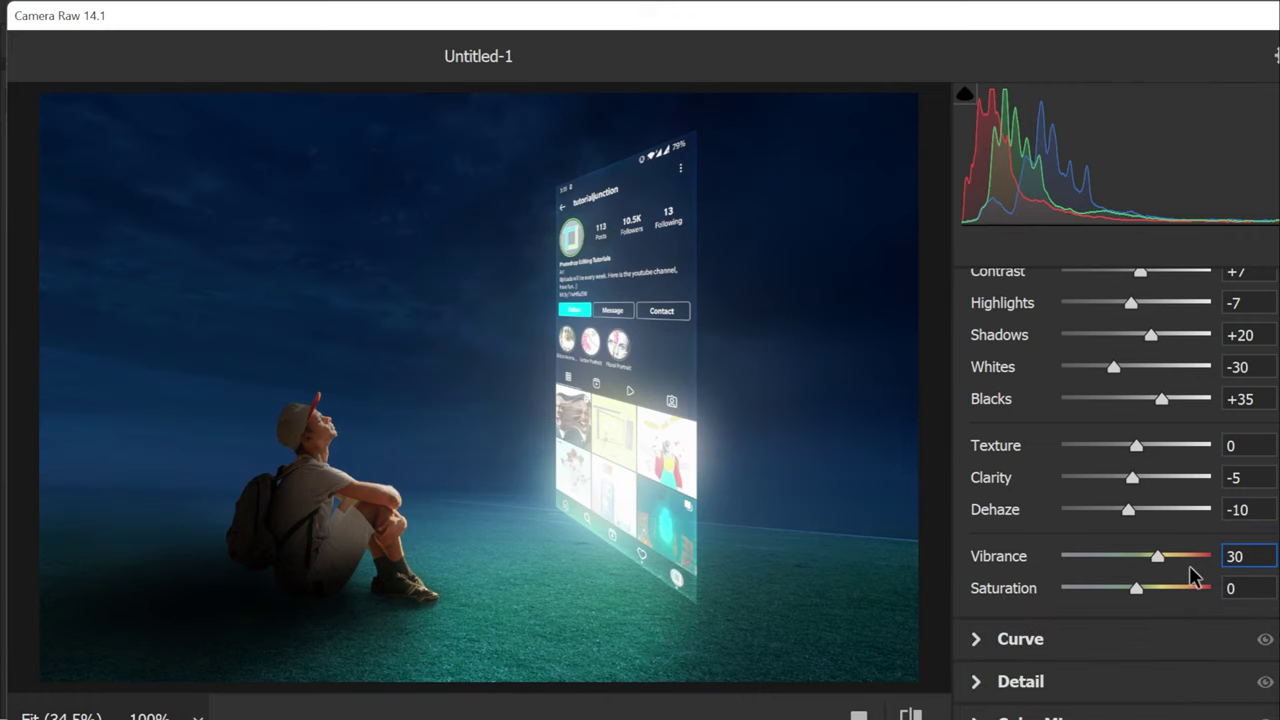
pyautogui.press('Tab')
pyautogui.write('30')
pyautogui.press('Return')
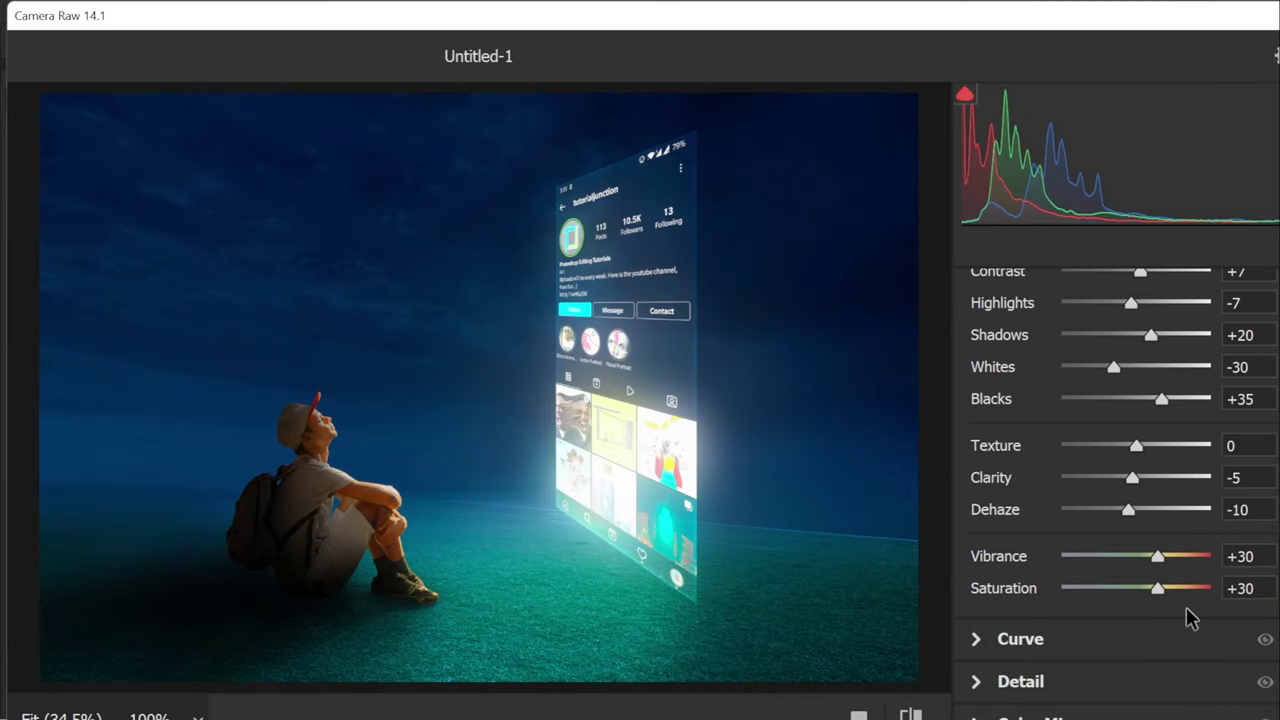
pyautogui.press('Return')
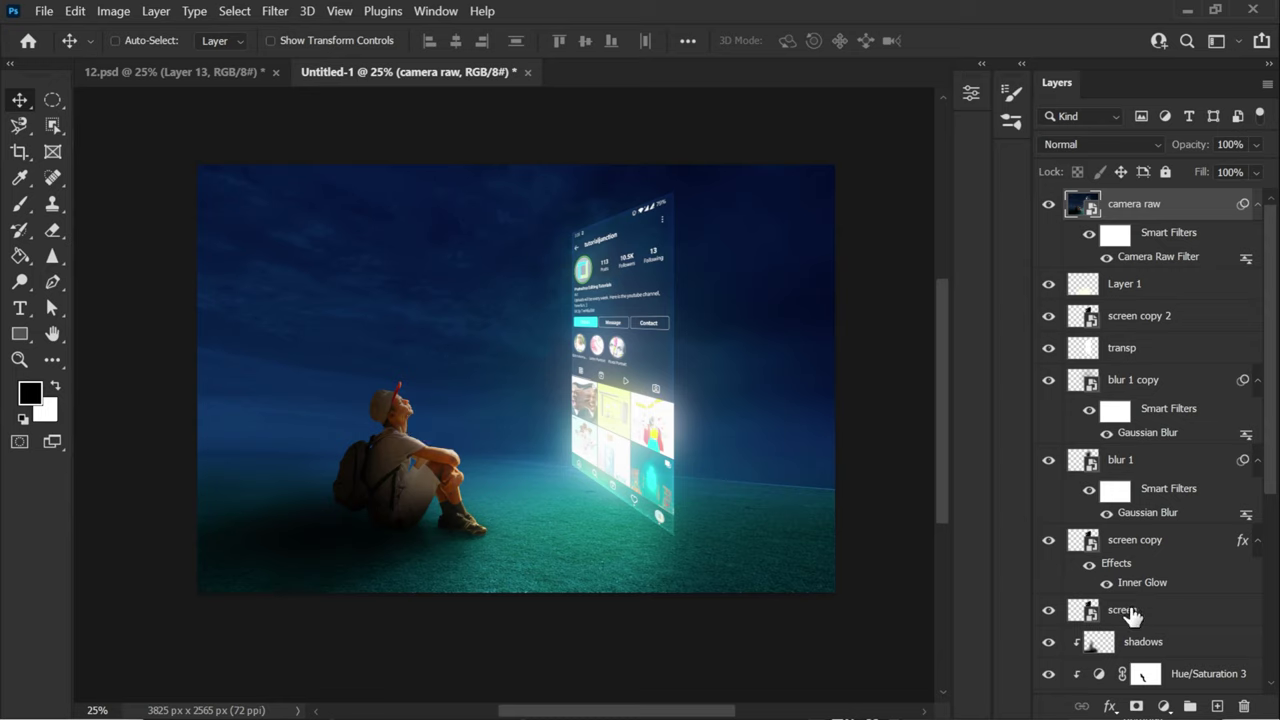
# - Add a Hue/Saturation layer desaturating the Reds to -43 and toggle it to compare
pyautogui.click(1164, 706)
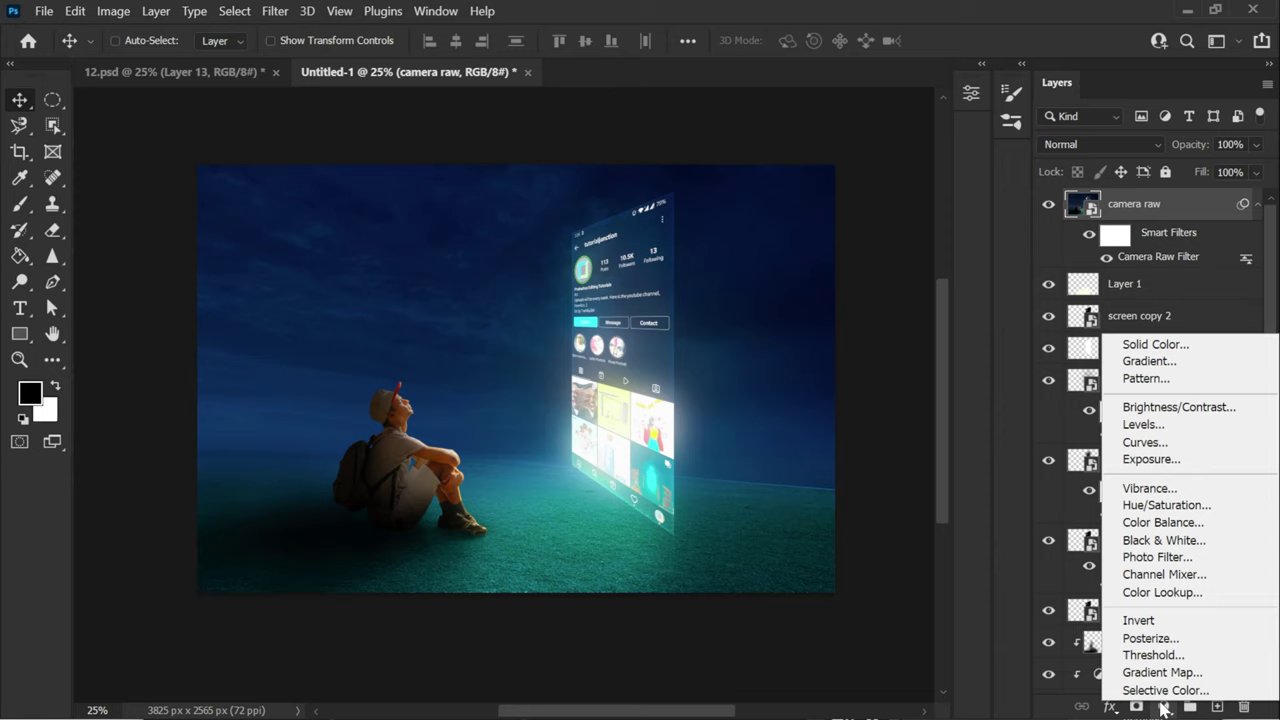
pyautogui.click(1217, 511)
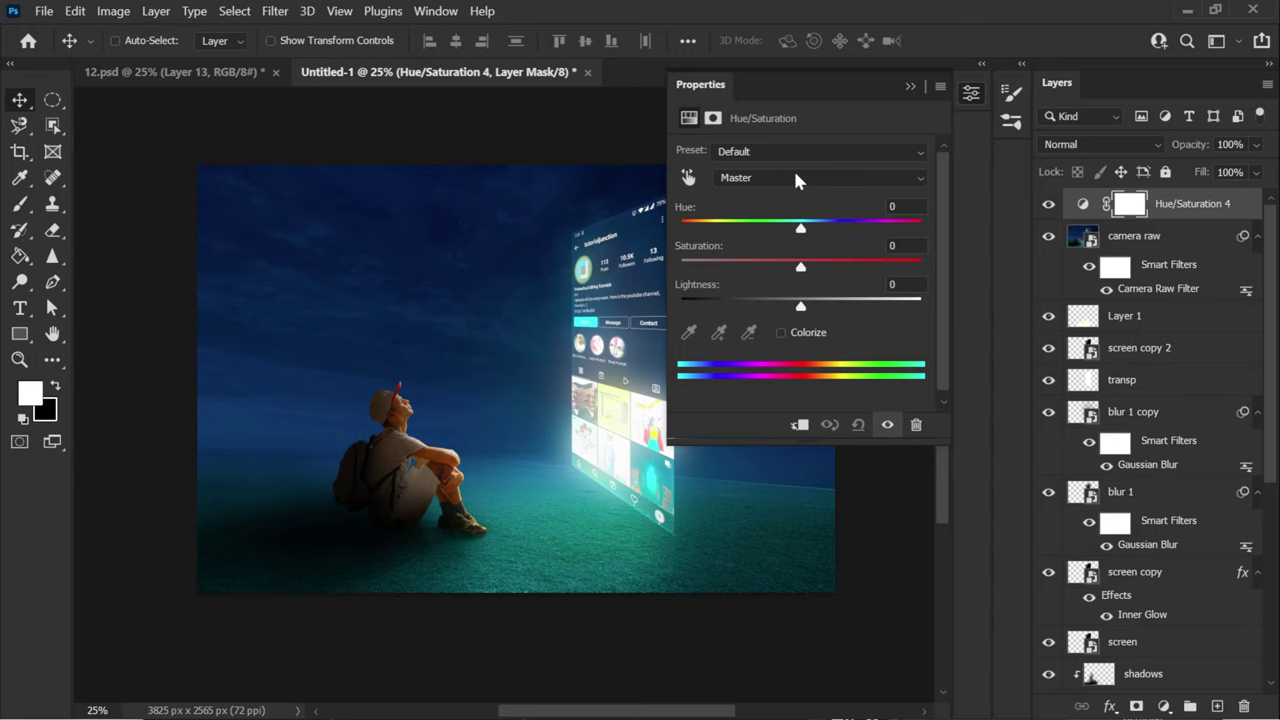
pyautogui.click(810, 179)
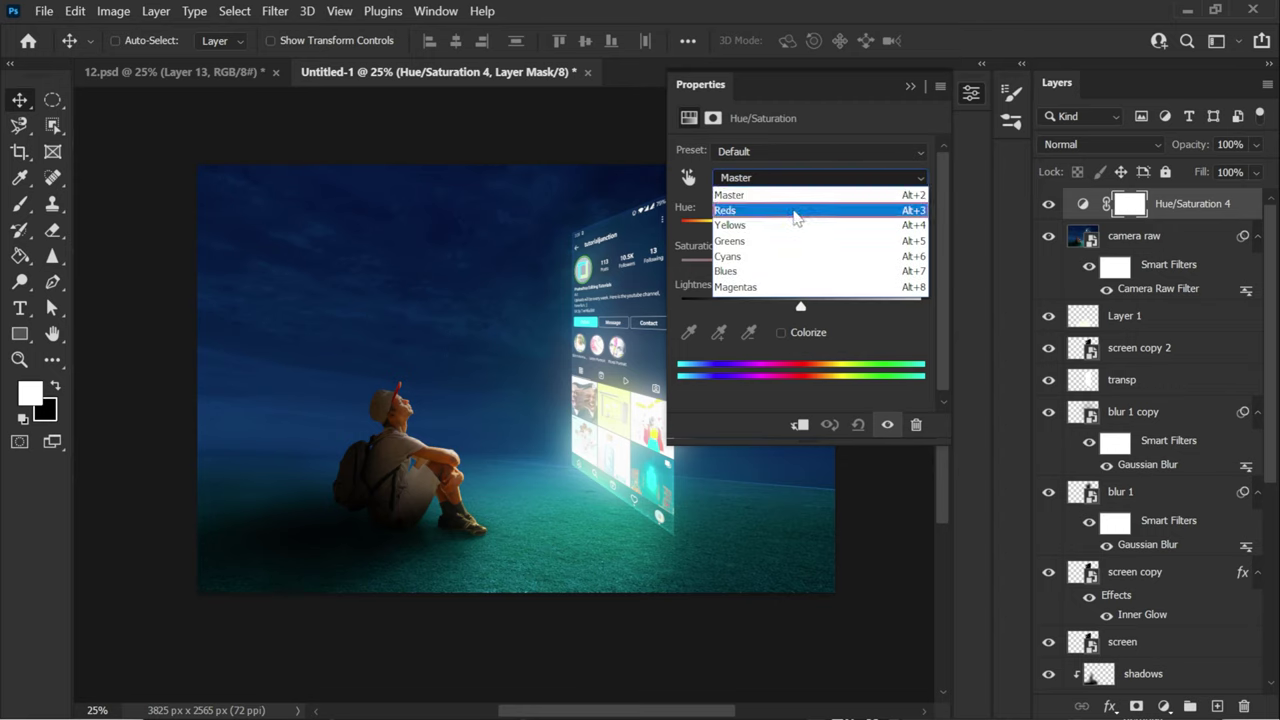
pyautogui.click(793, 212)
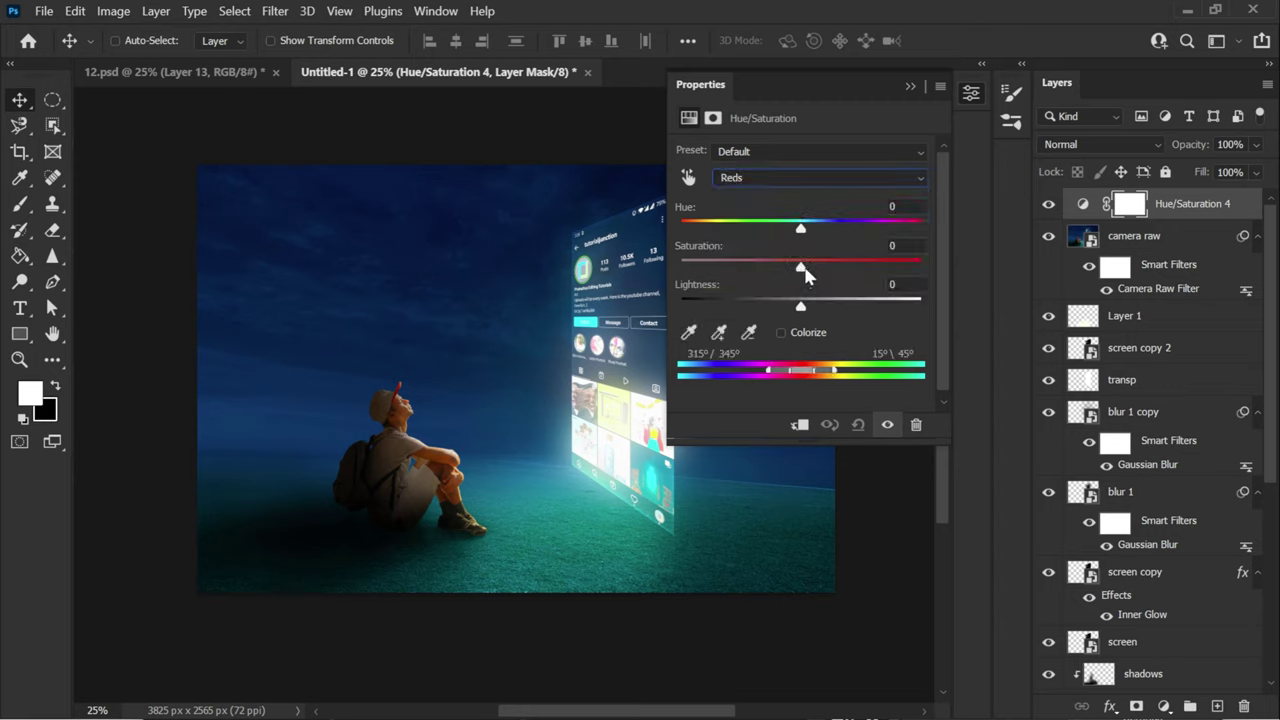
pyautogui.moveTo(801, 268); pyautogui.dragTo(750, 275)
pyautogui.click(910, 86)
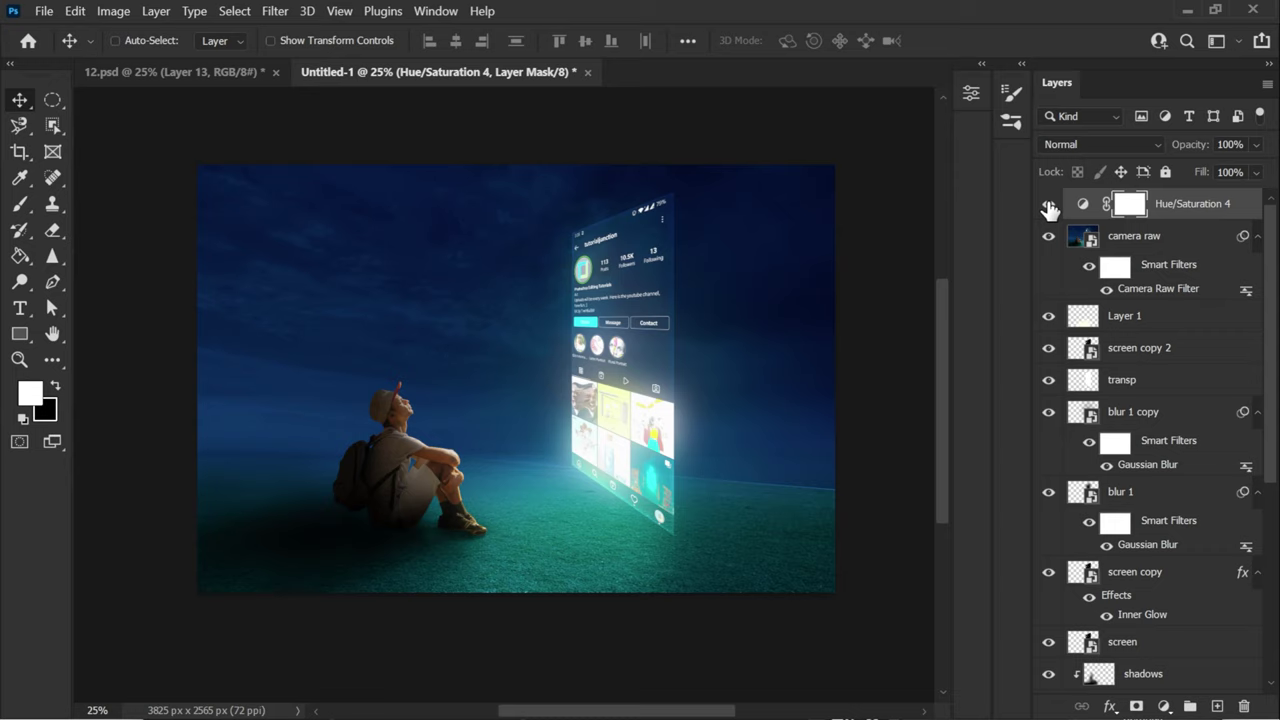
pyautogui.click(1048, 204)
pyautogui.click(1048, 206)
# - Reopen the Hue/Saturation settings and ease the Reds saturation to -39
pyautogui.doubleClick(1082, 204)
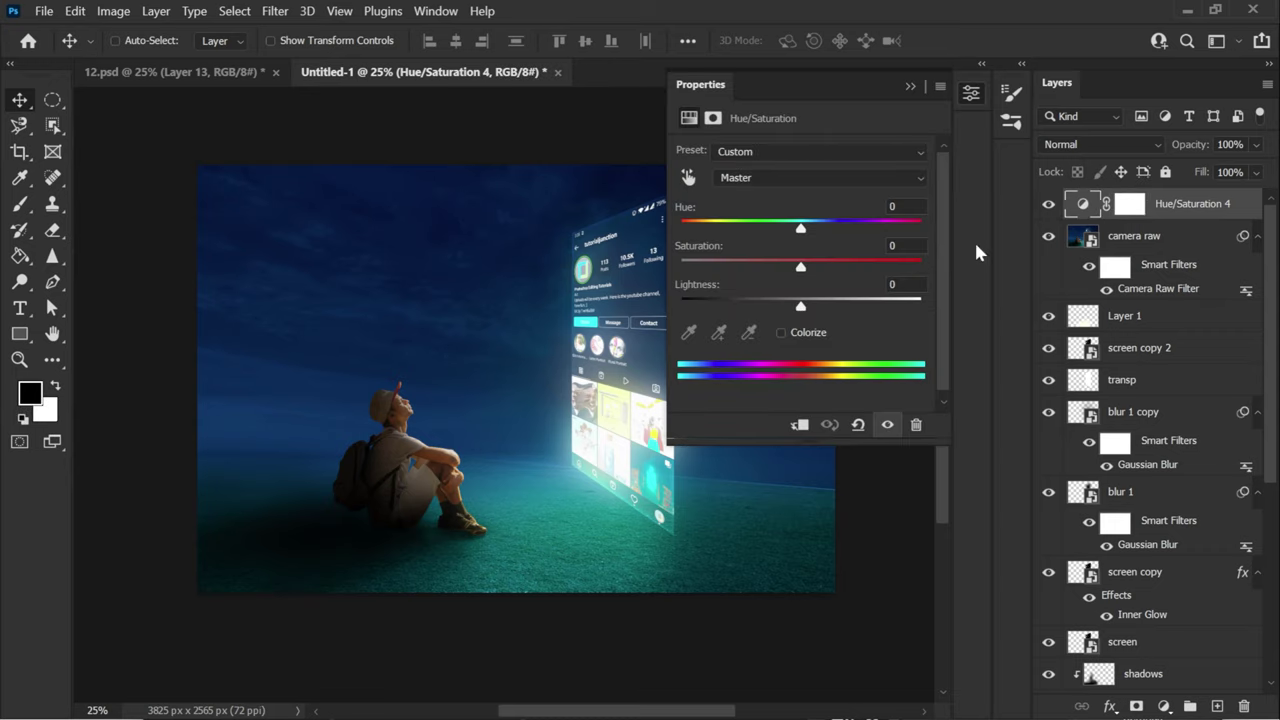
pyautogui.click(762, 180)
pyautogui.click(757, 197)
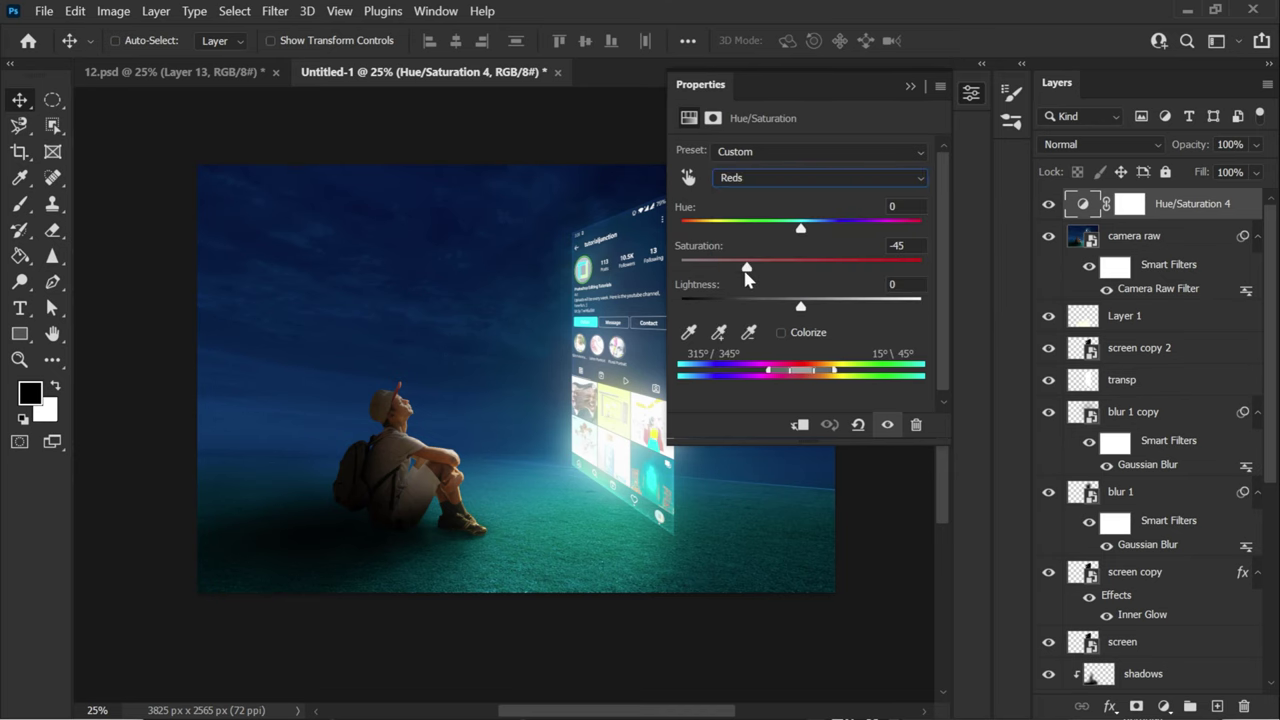
pyautogui.moveTo(744, 271); pyautogui.dragTo(753, 266)
pyautogui.click(910, 86)
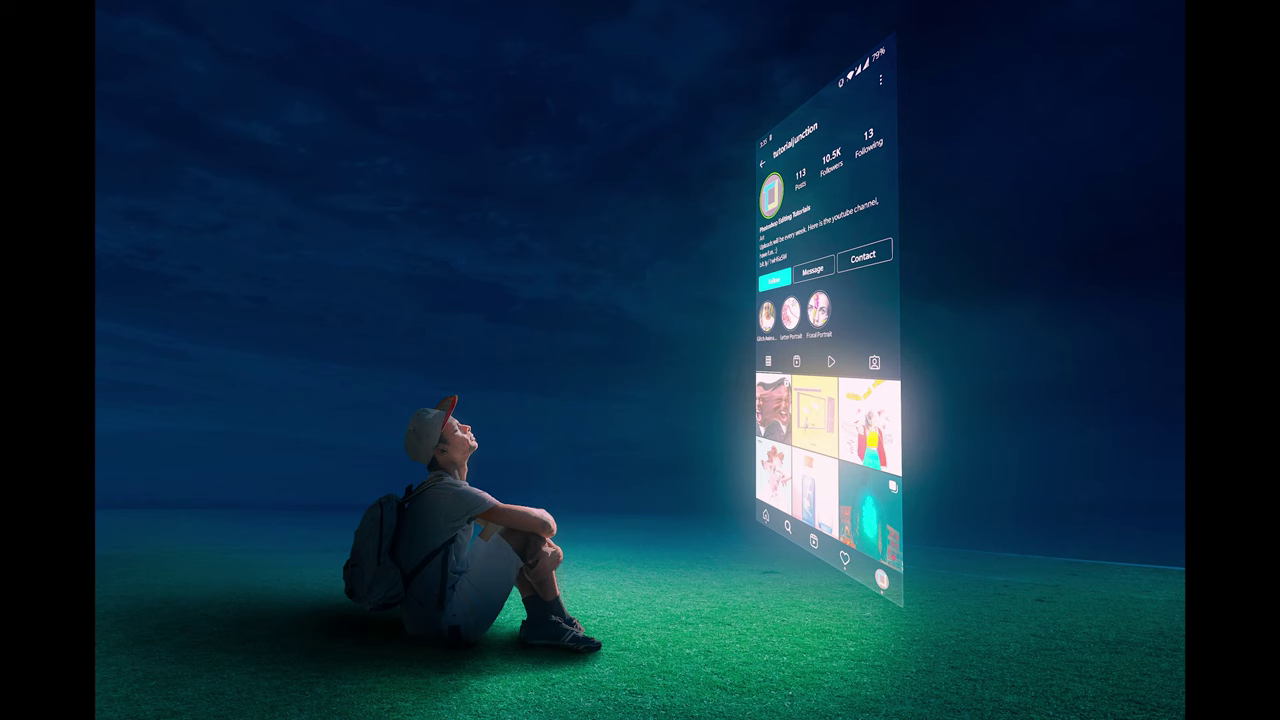